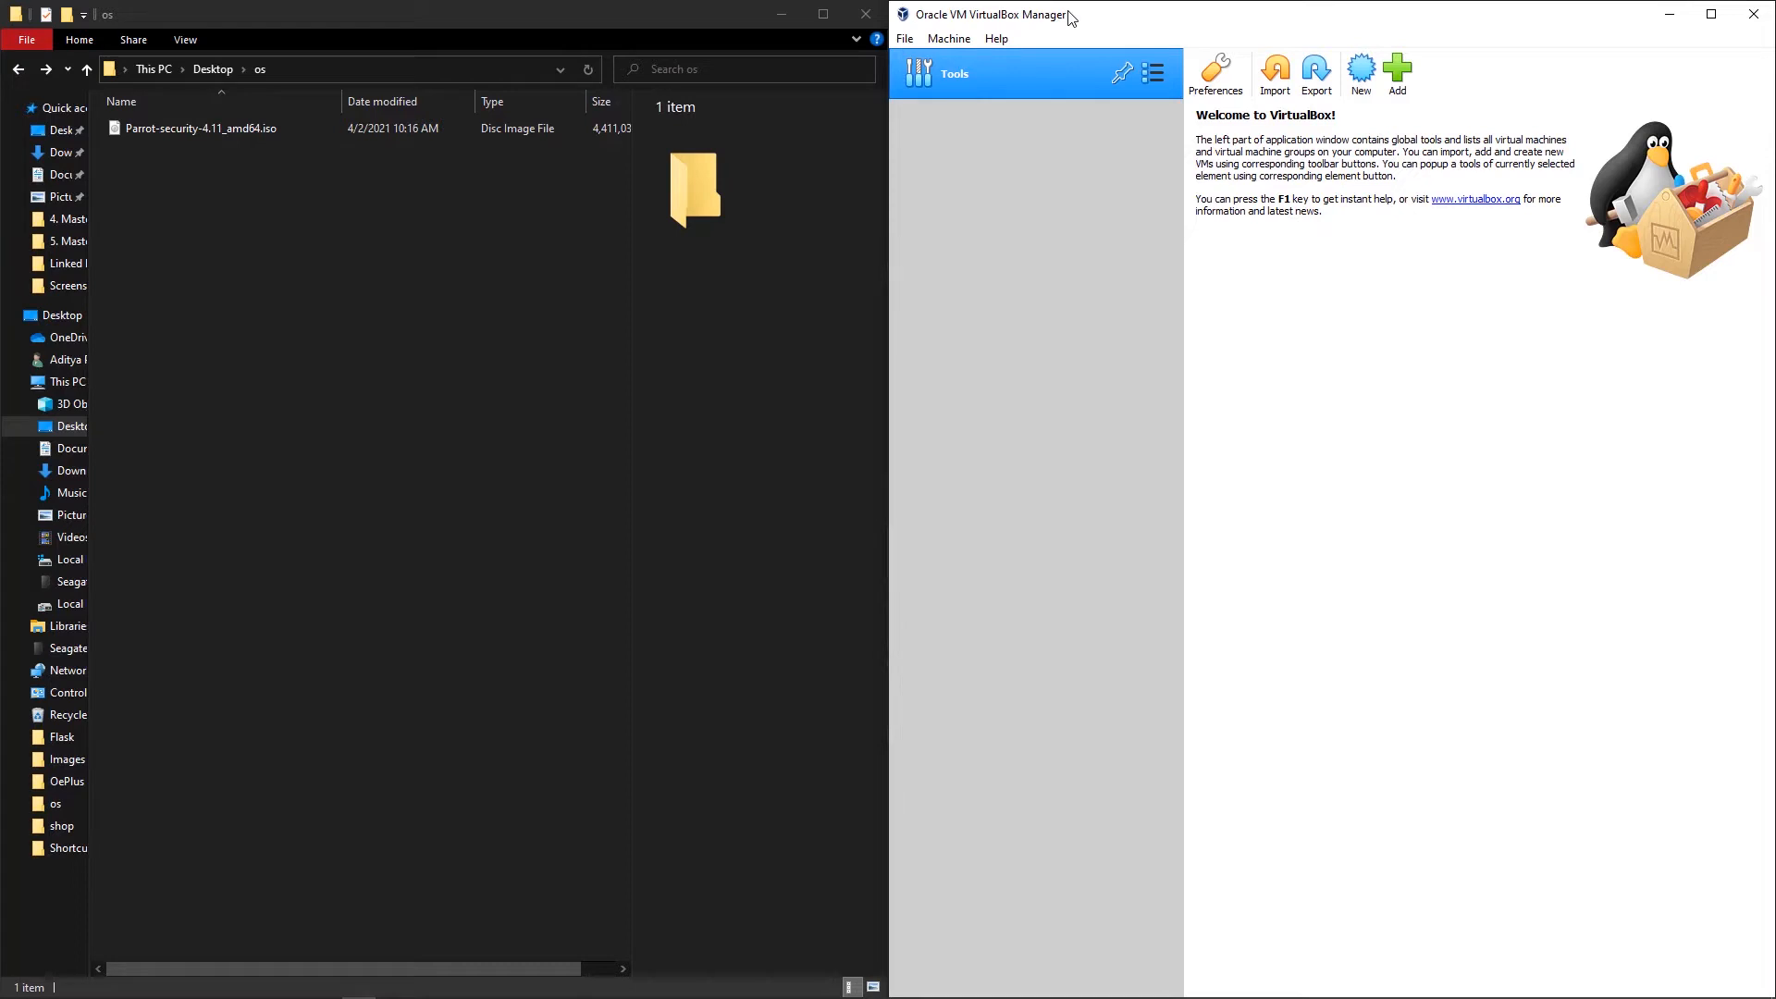
Step: Begin a new VM named Parrot with type Linux and version Debian (64-bit)
left_click(1358, 91)
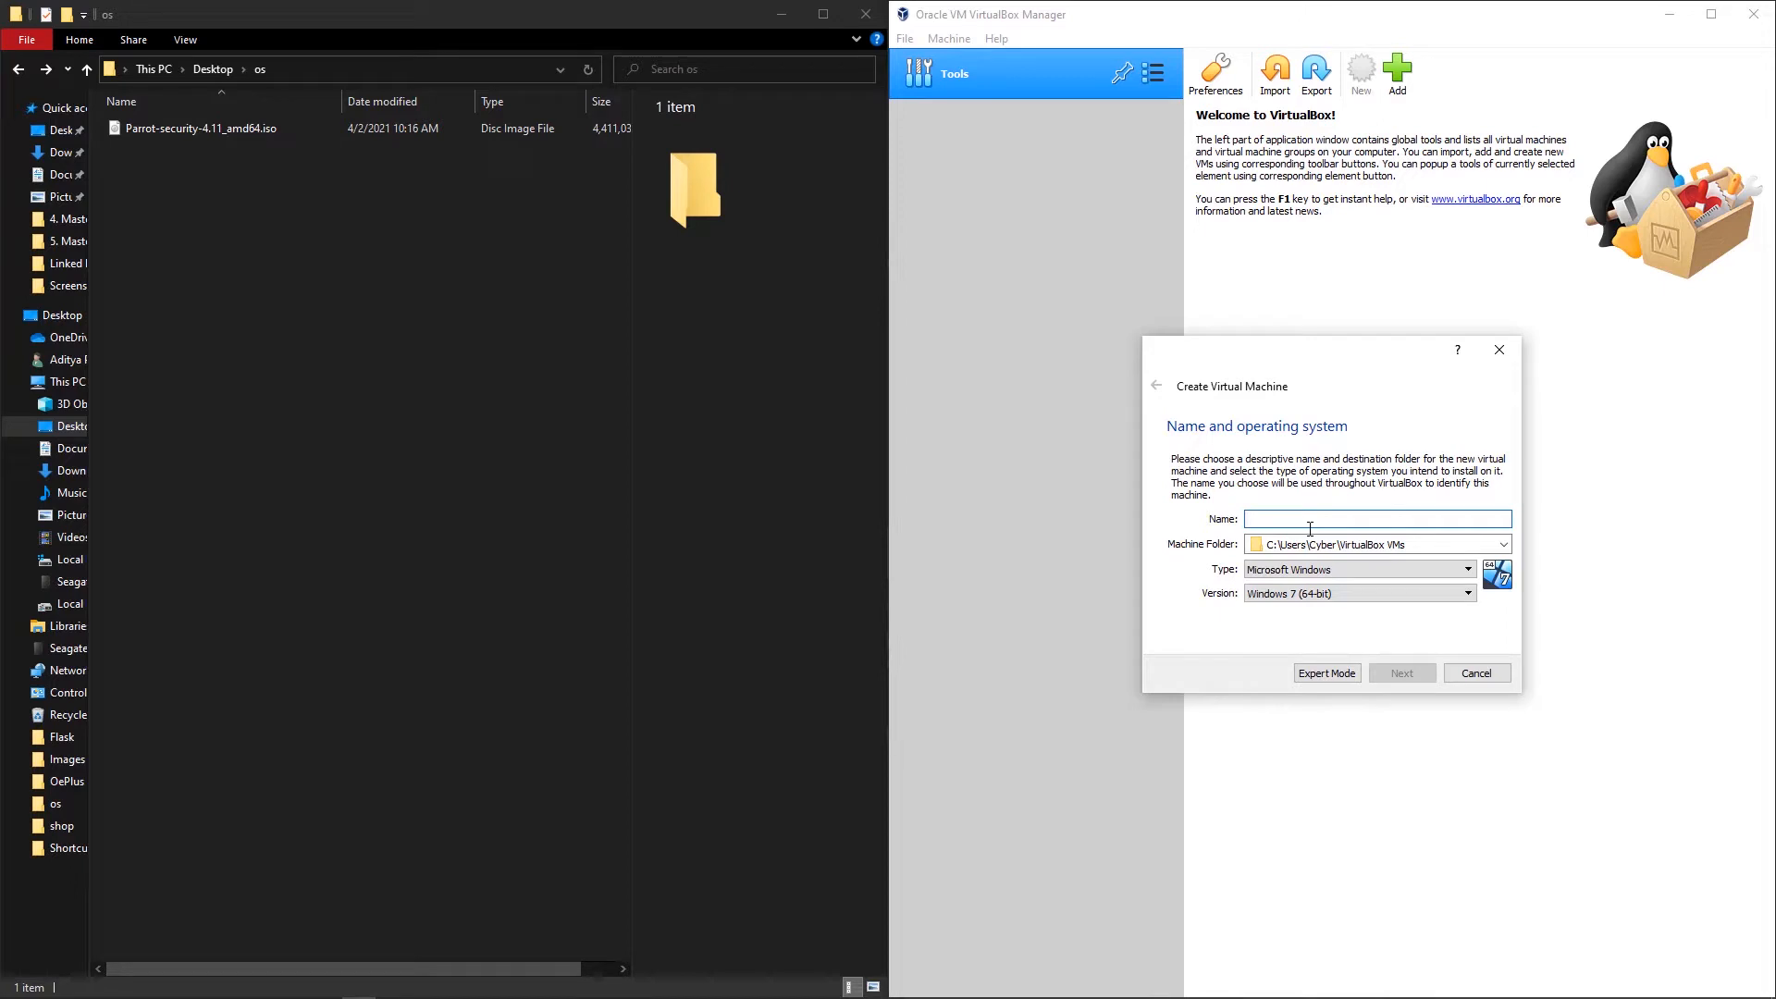
type("Parrot")
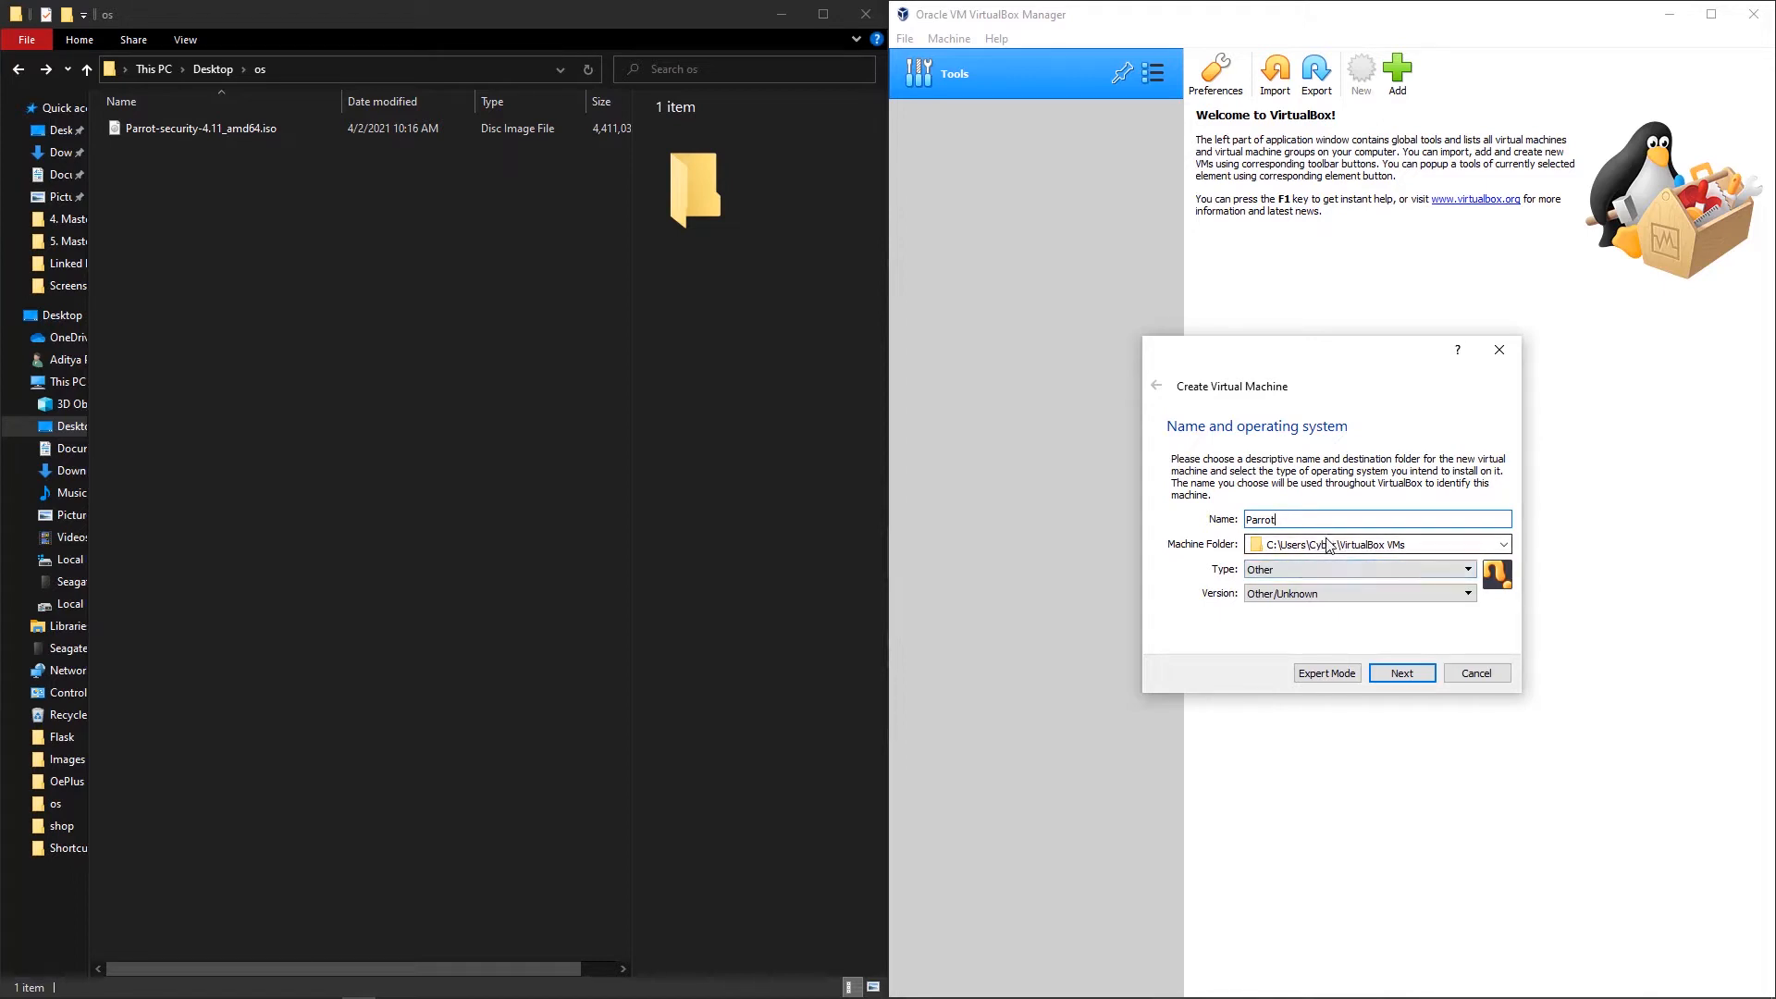
type("Os")
key("BackSpace")
left_click(1321, 569)
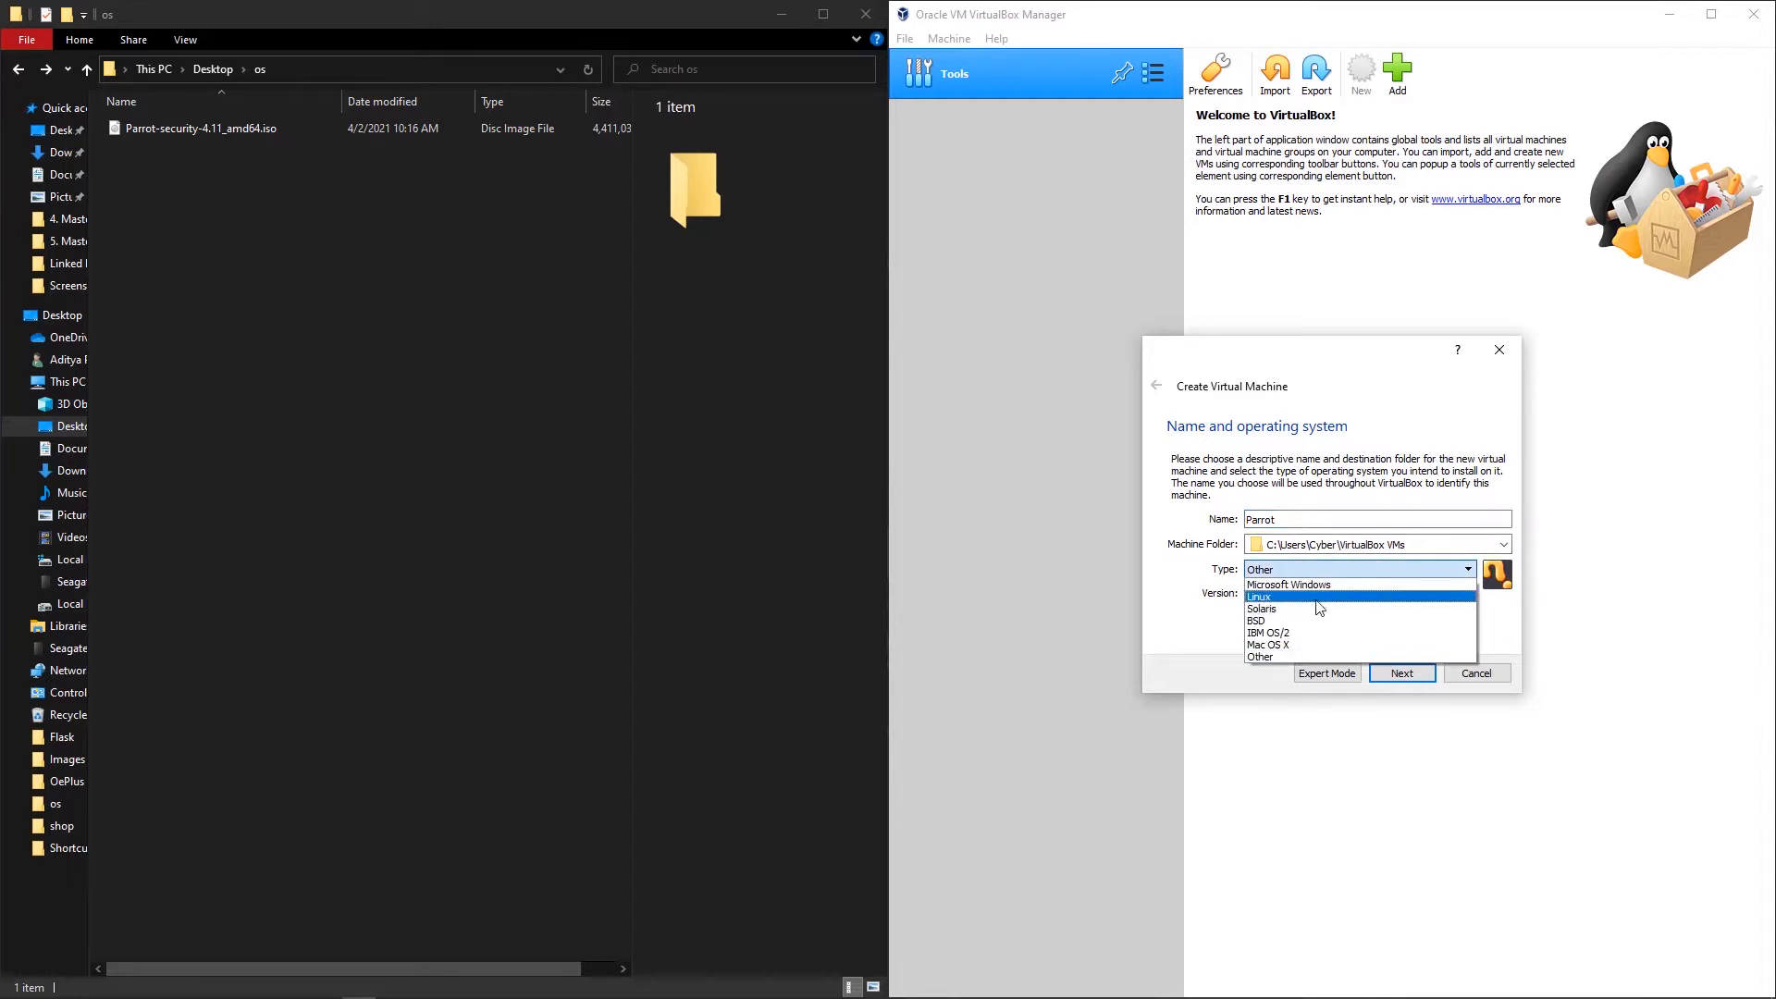
left_click(1321, 597)
left_click(1318, 599)
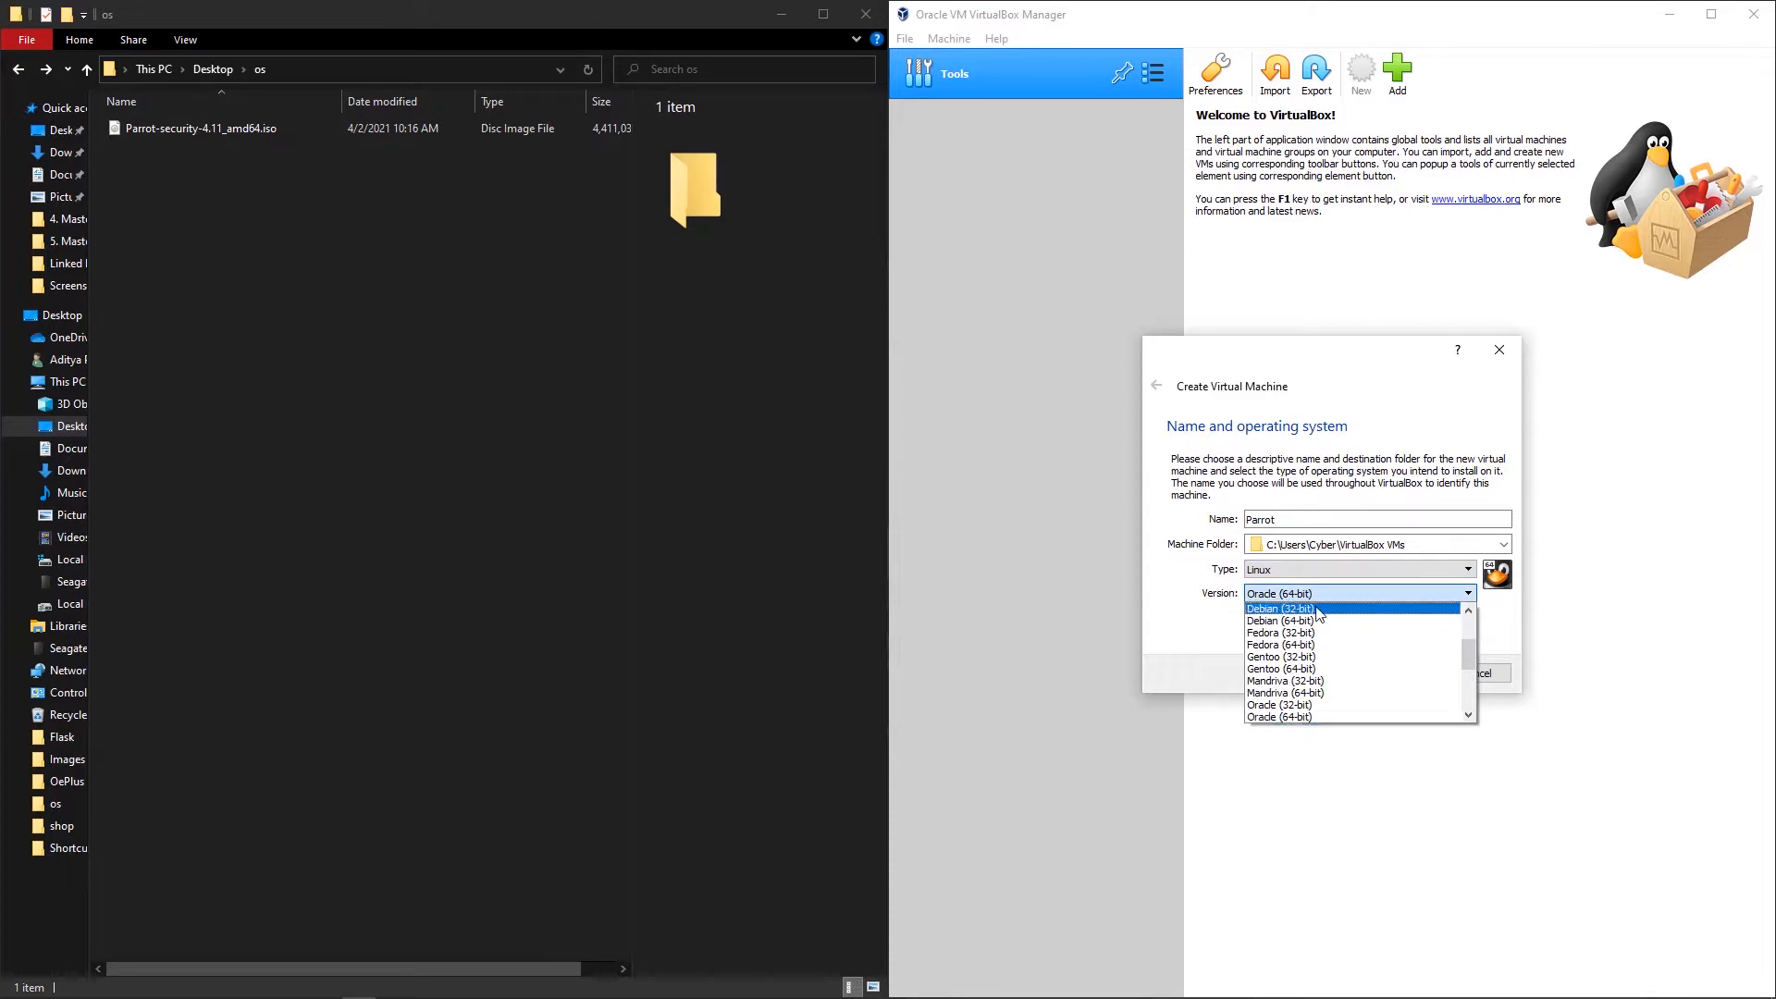
left_click(1328, 622)
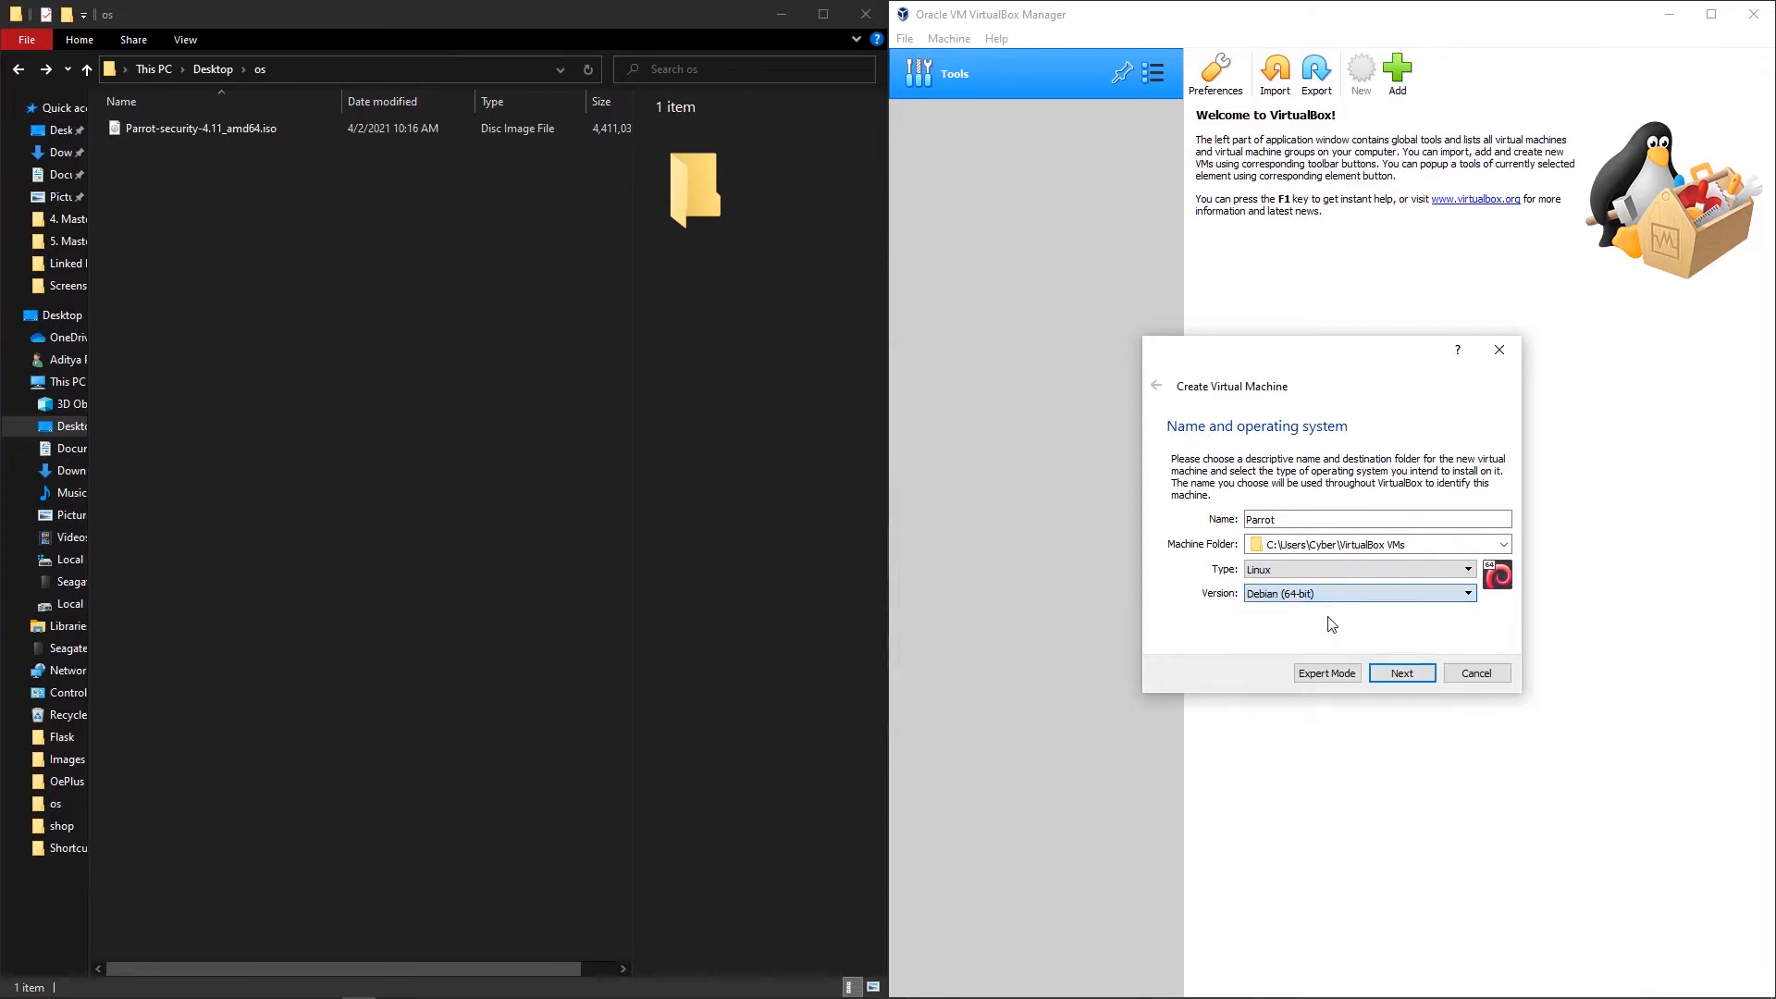
left_click(1393, 672)
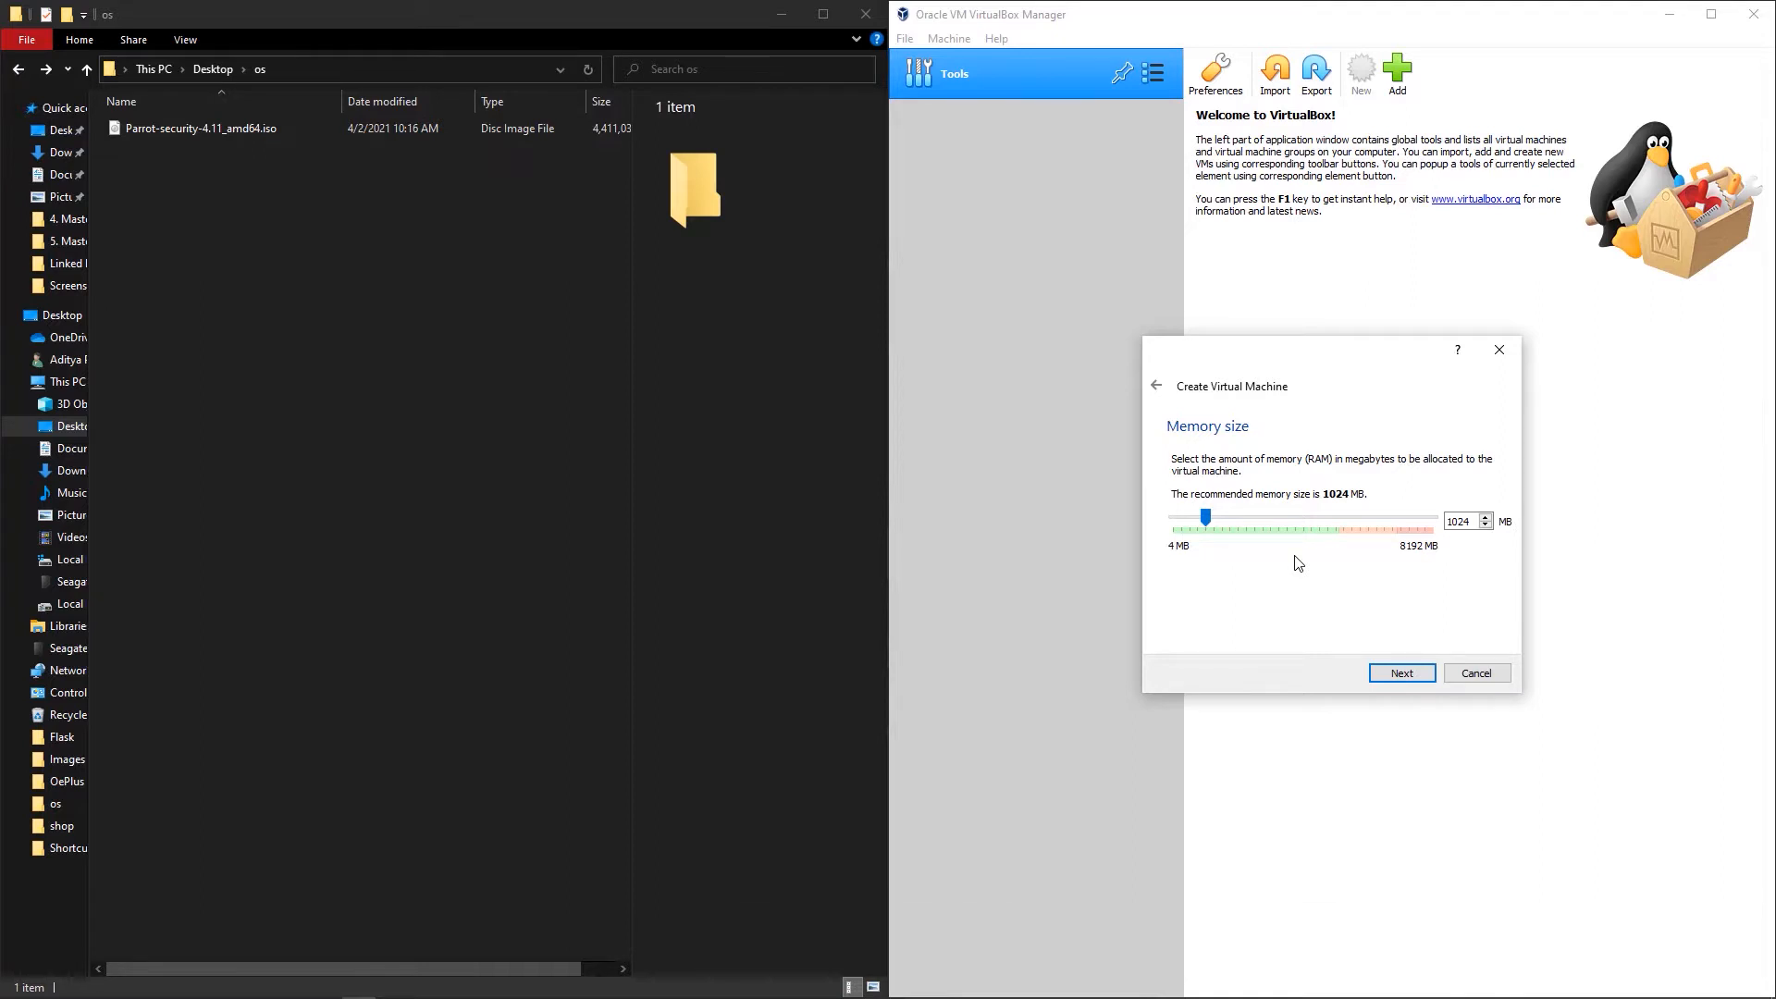
Step: Allocate 3326 MB RAM and a new dynamically allocated VDI hard disk sized 15 GB
left_click_drag(1205, 518, 1282, 529)
left_click(1401, 673)
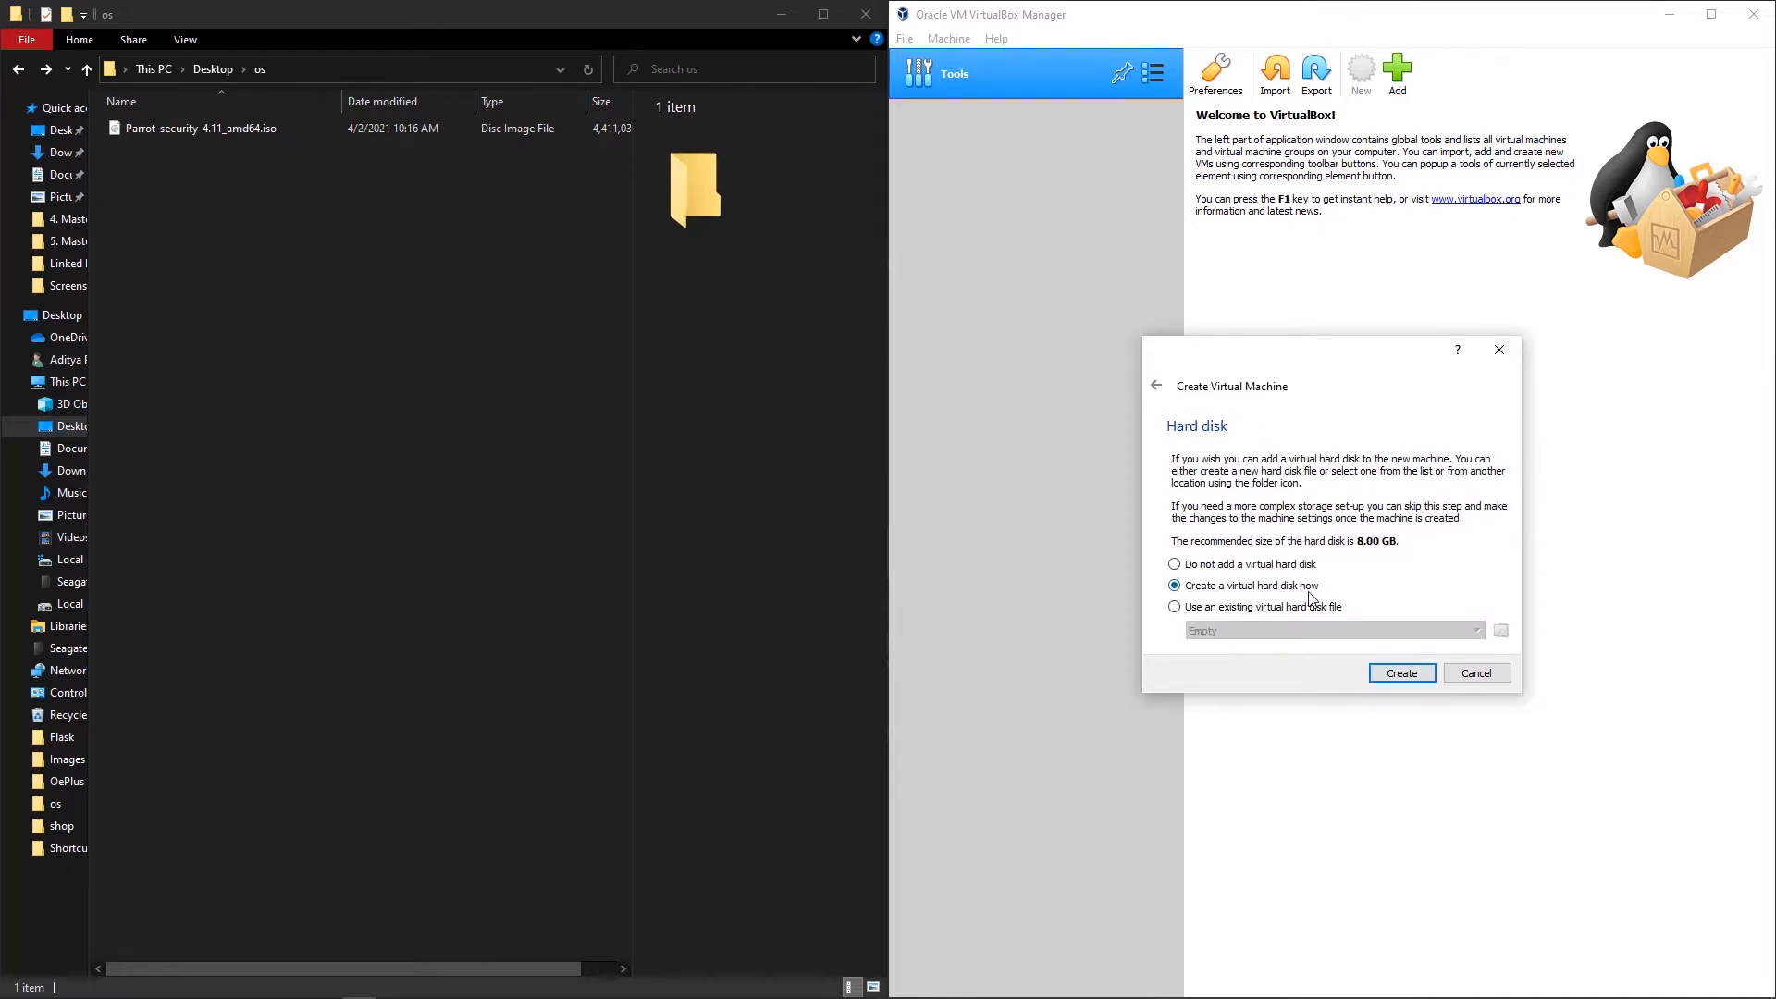
left_click(1396, 673)
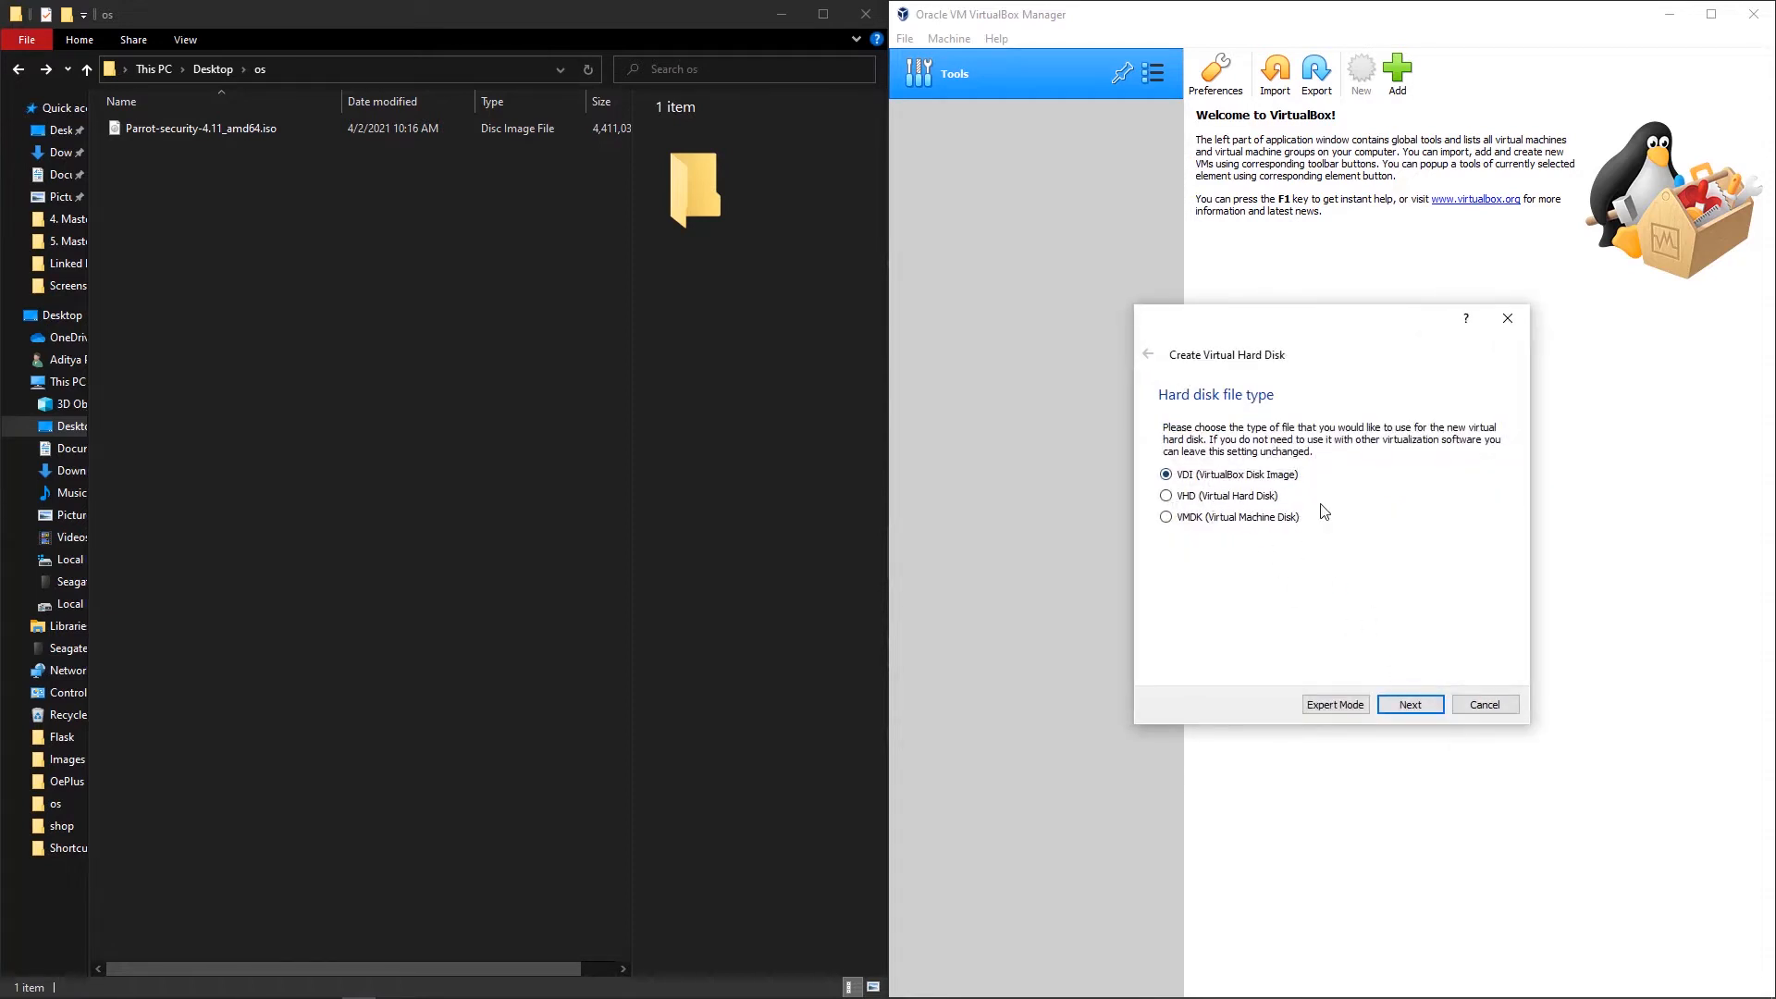
left_click(1408, 706)
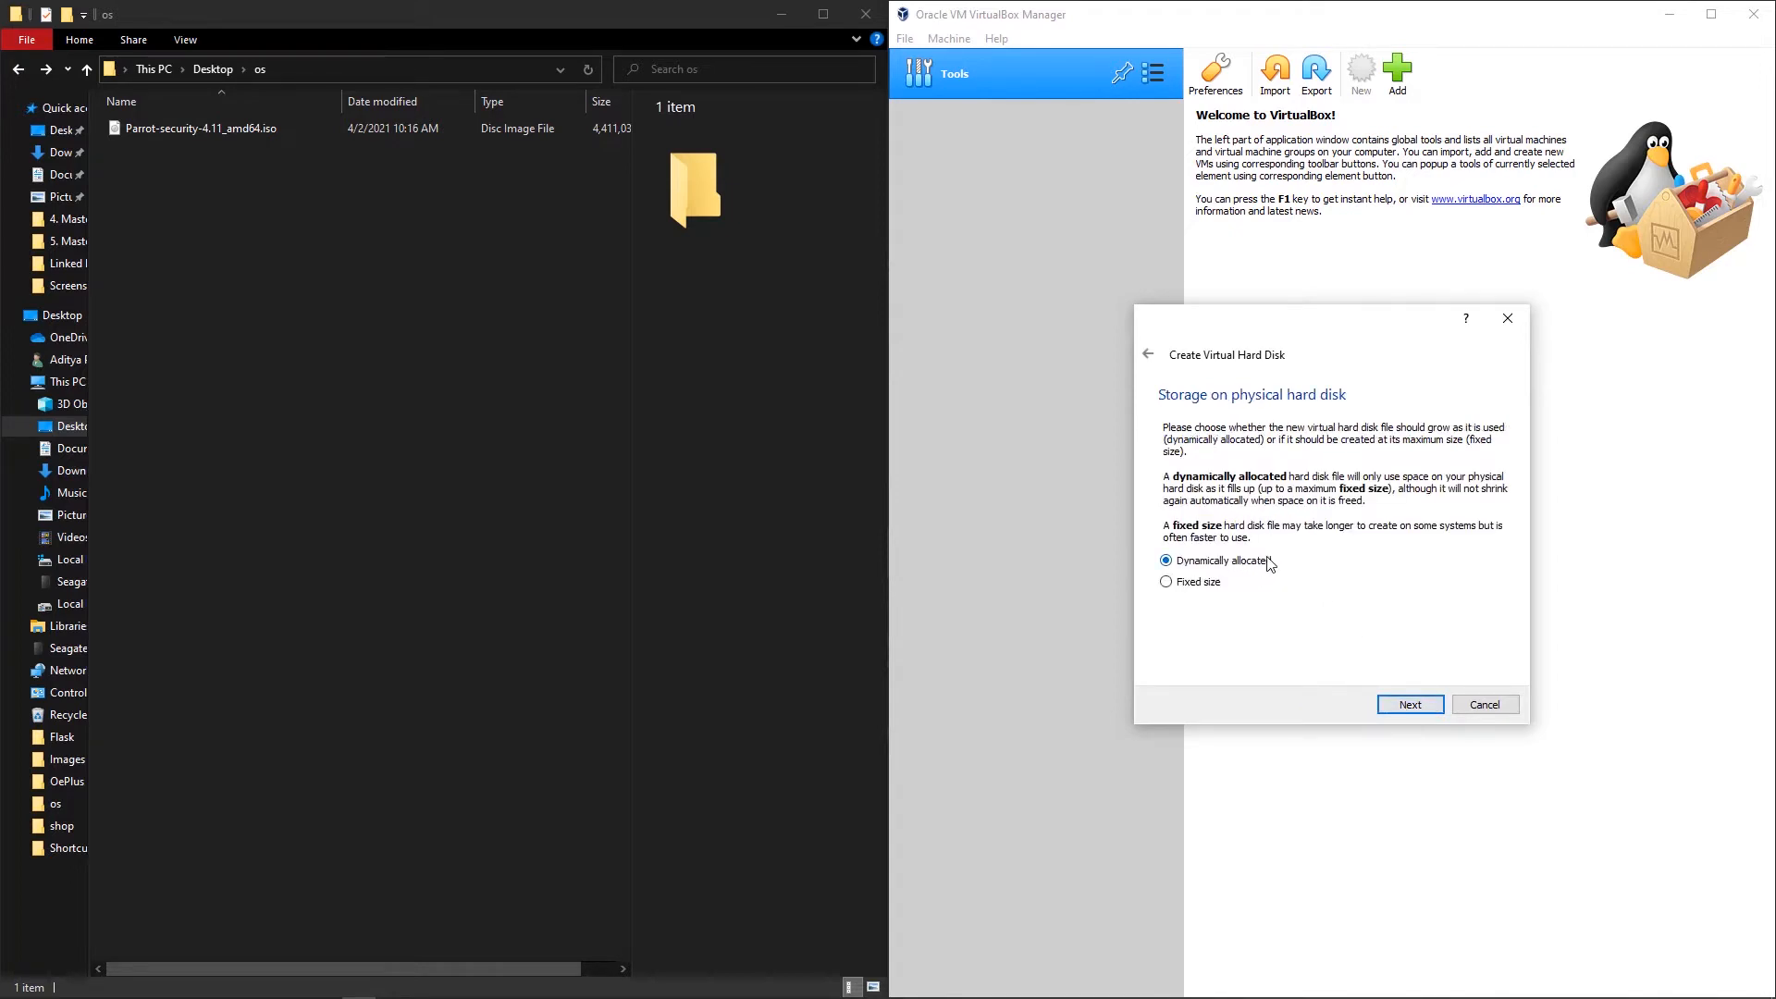
left_click(1408, 706)
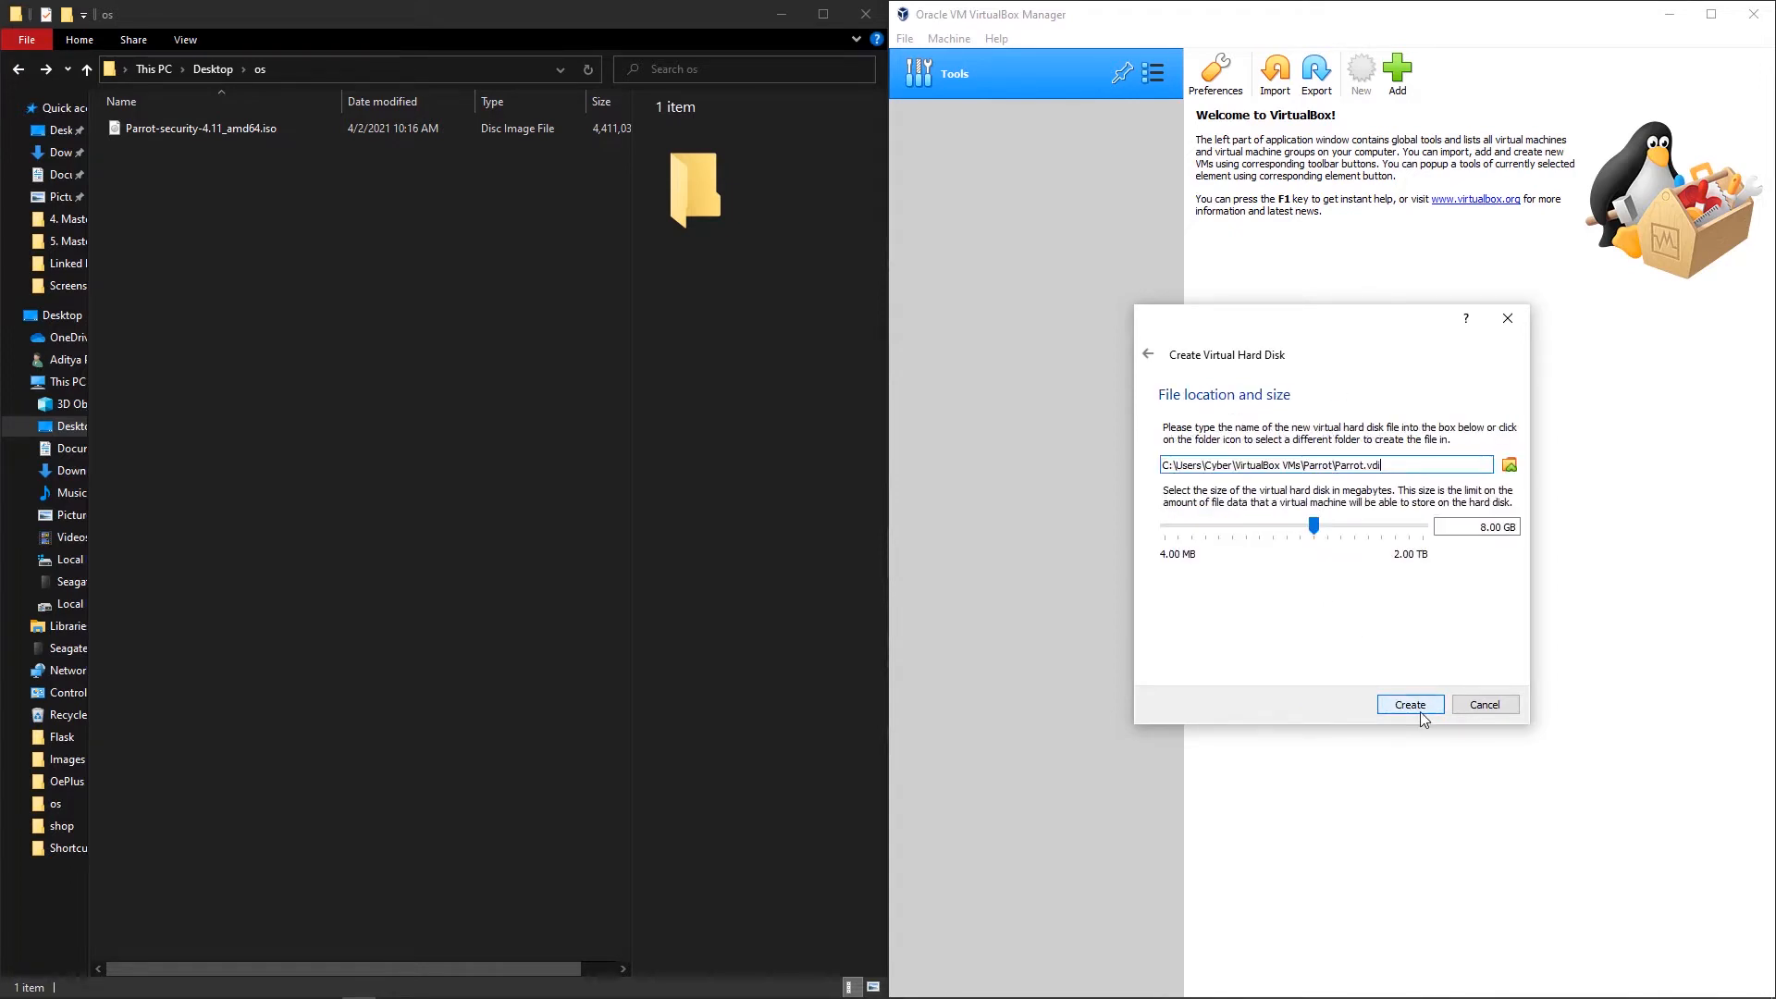
double_click(1474, 527)
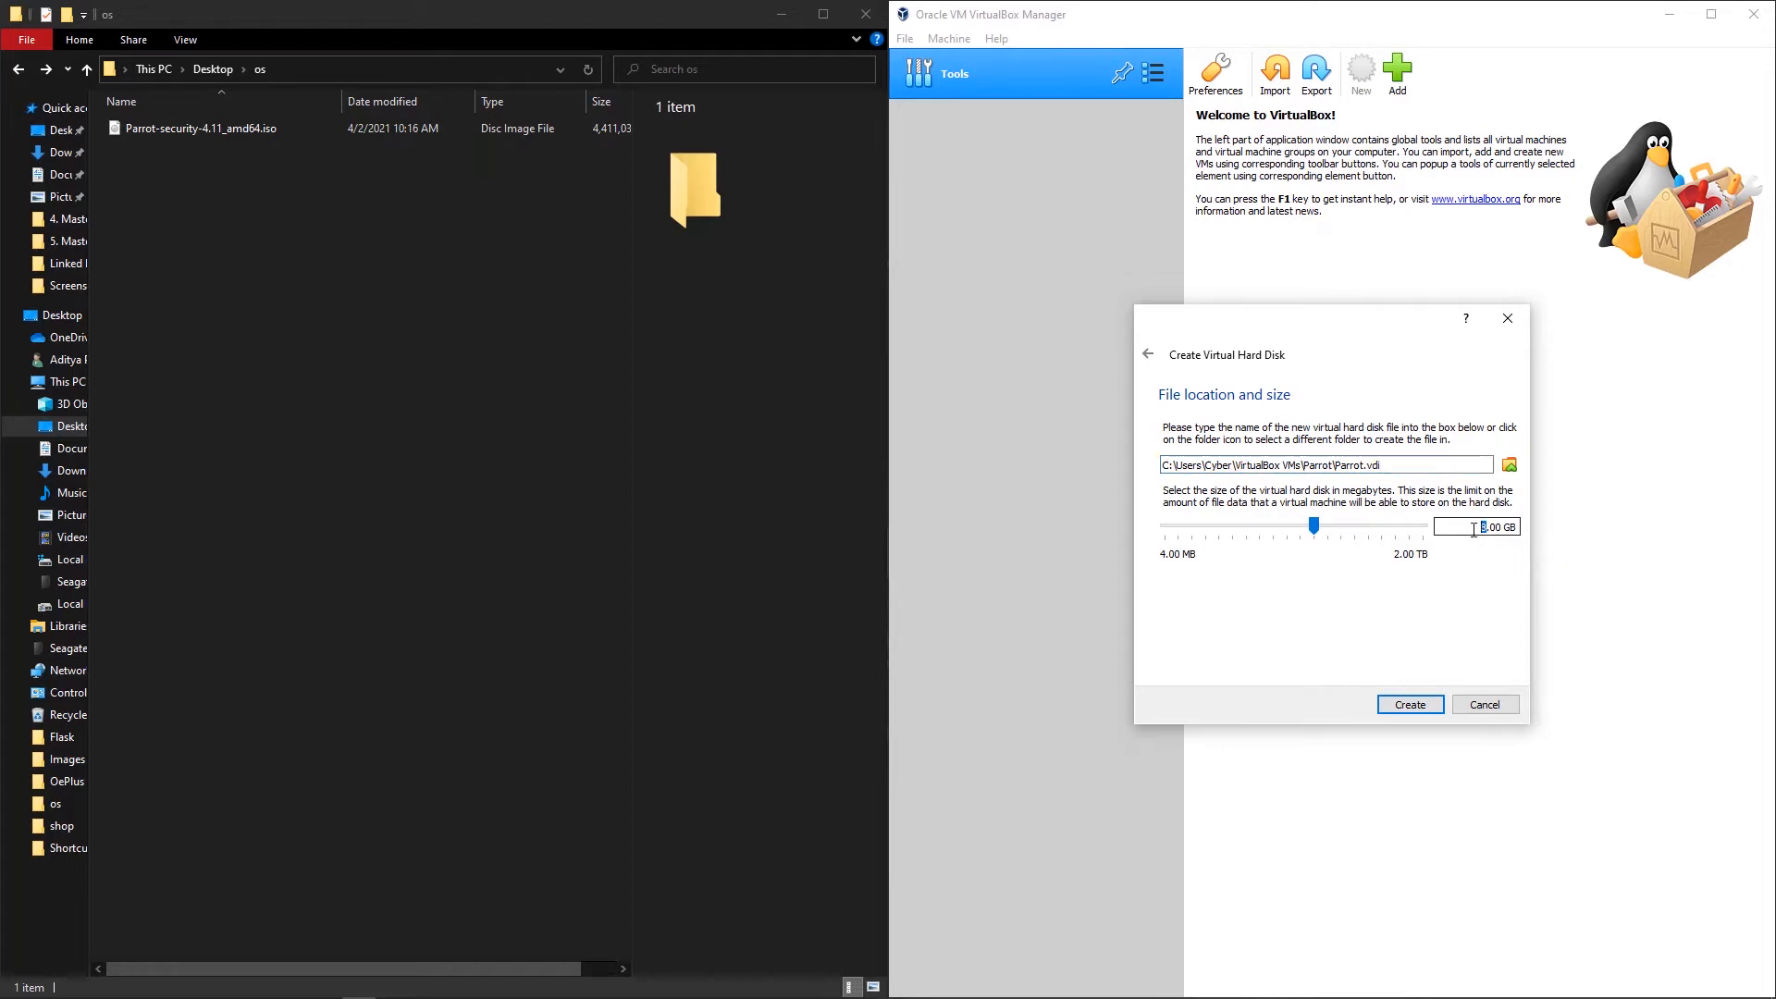
type("15")
Step: Finish creating the Parrot VM and its 15 GB disk, returning to the manager
left_click(1409, 705)
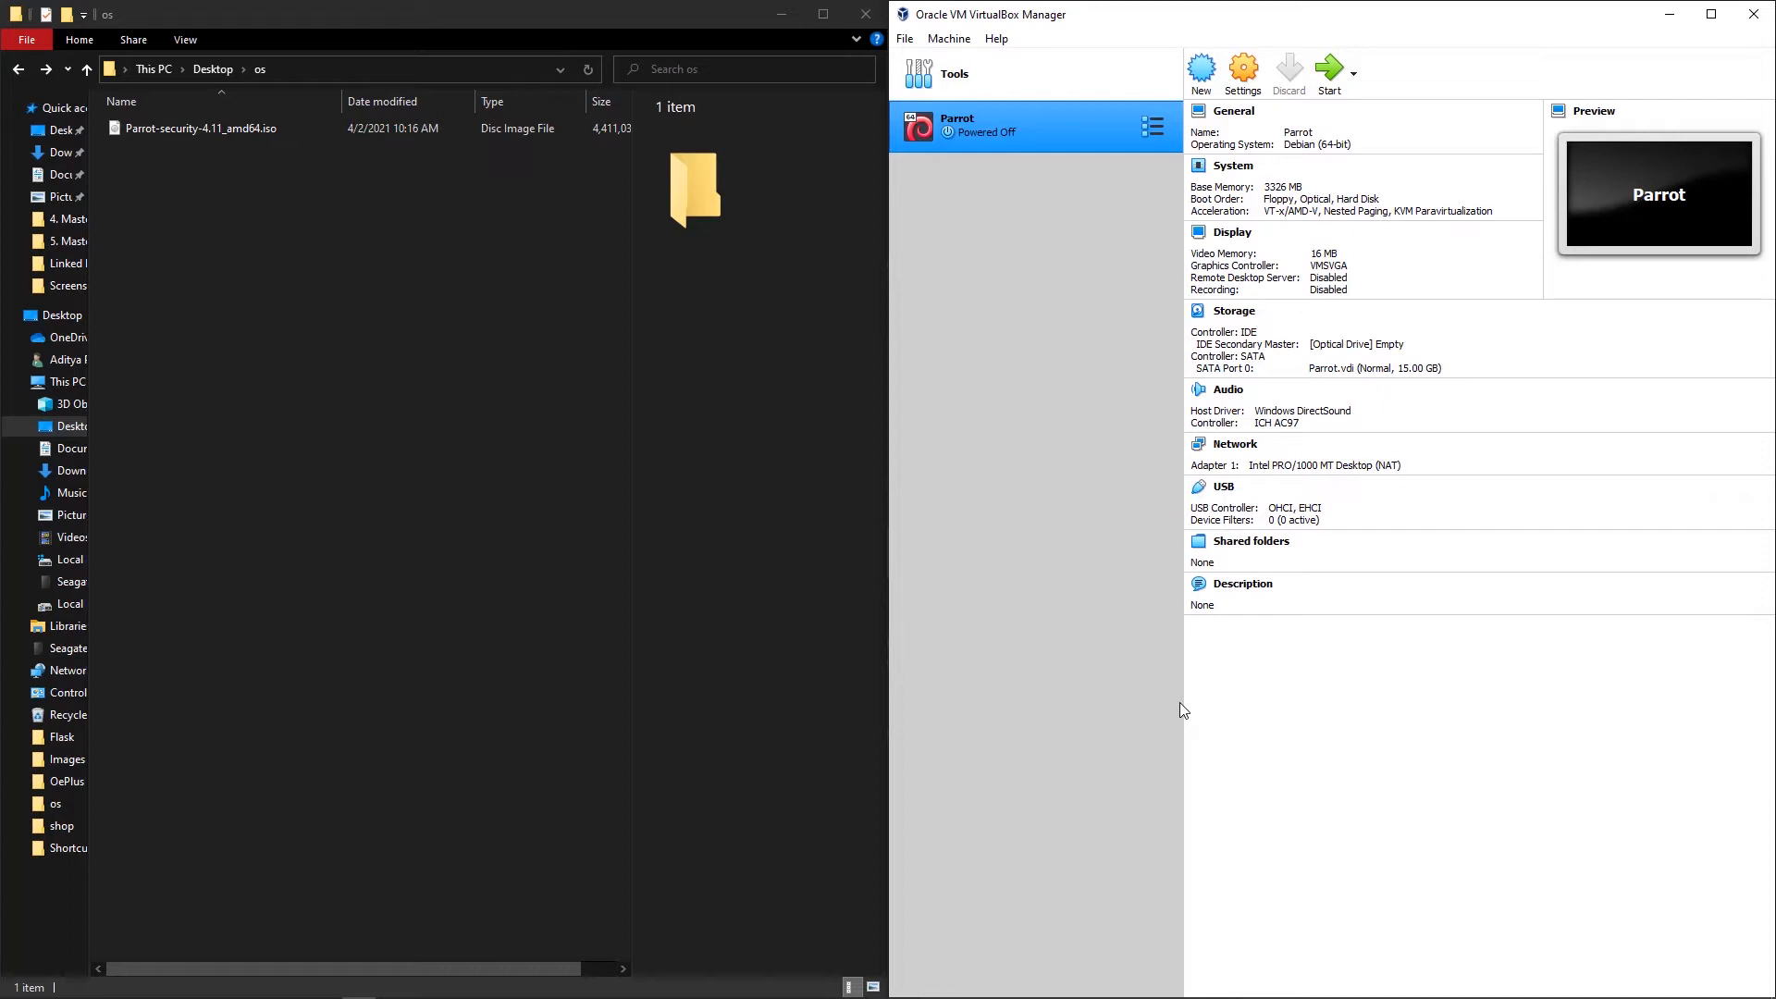
left_click(211, 130)
left_click(1085, 190)
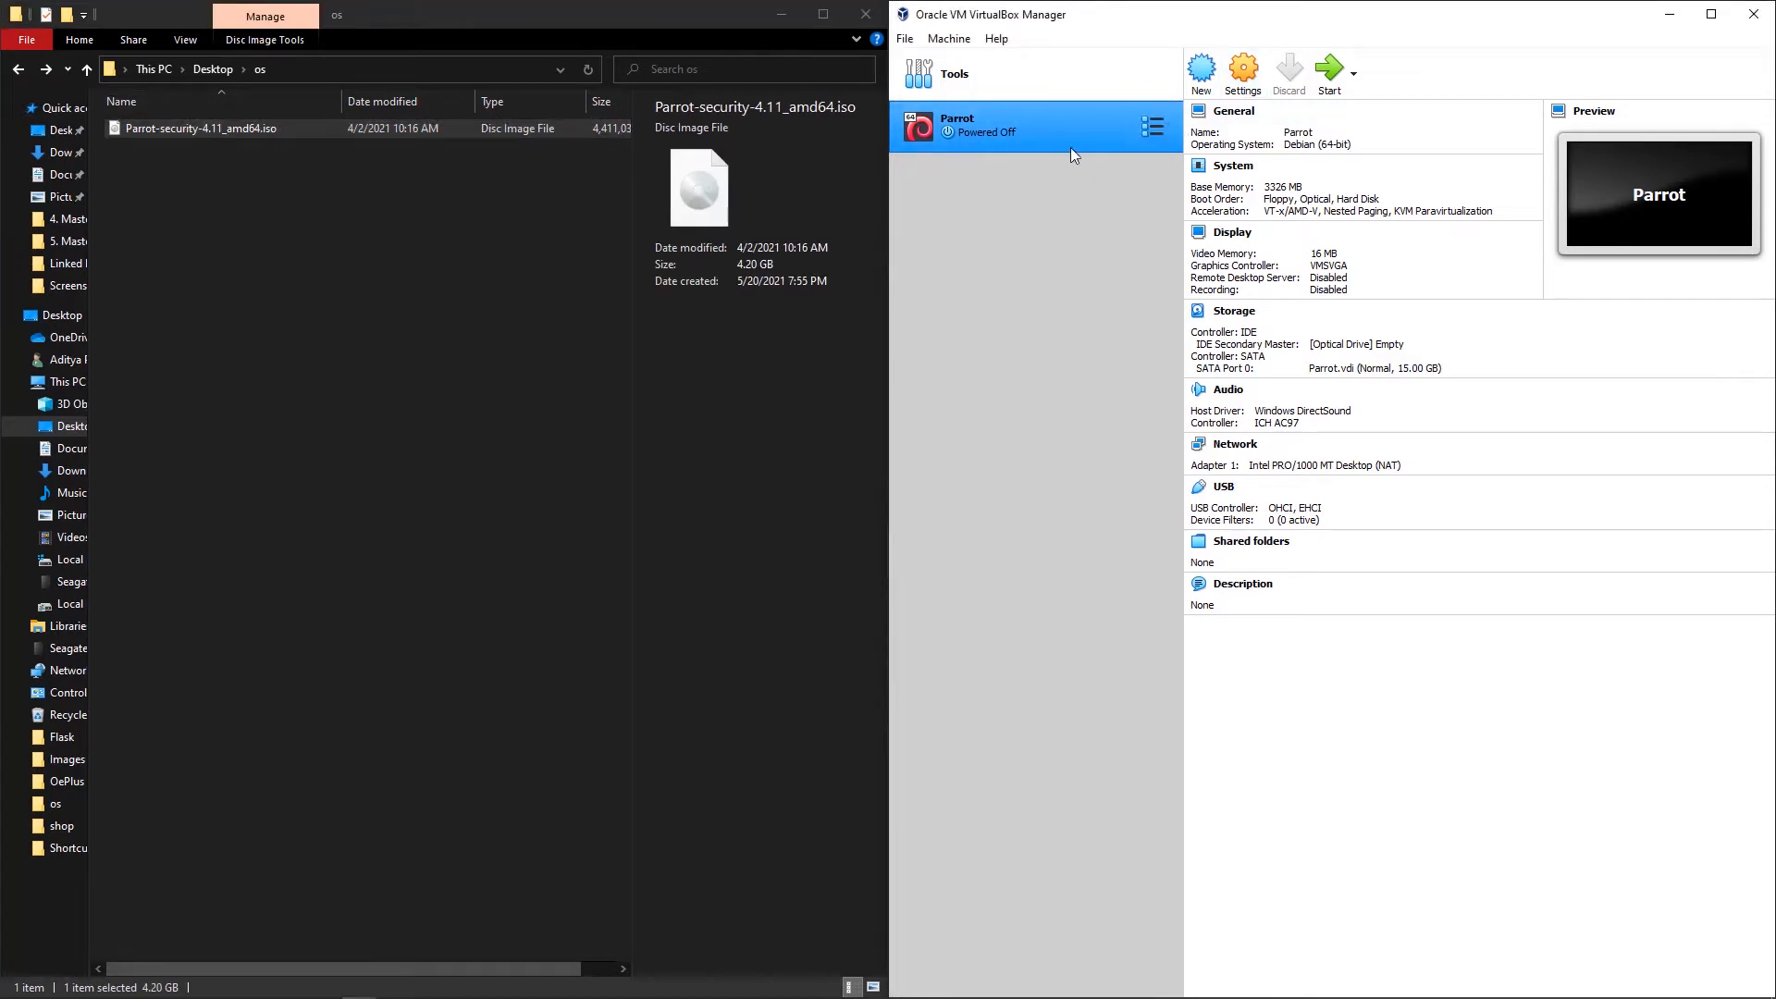
Step: Bring up the actions menu for the Parrot machine in the VM list
left_click(1152, 128)
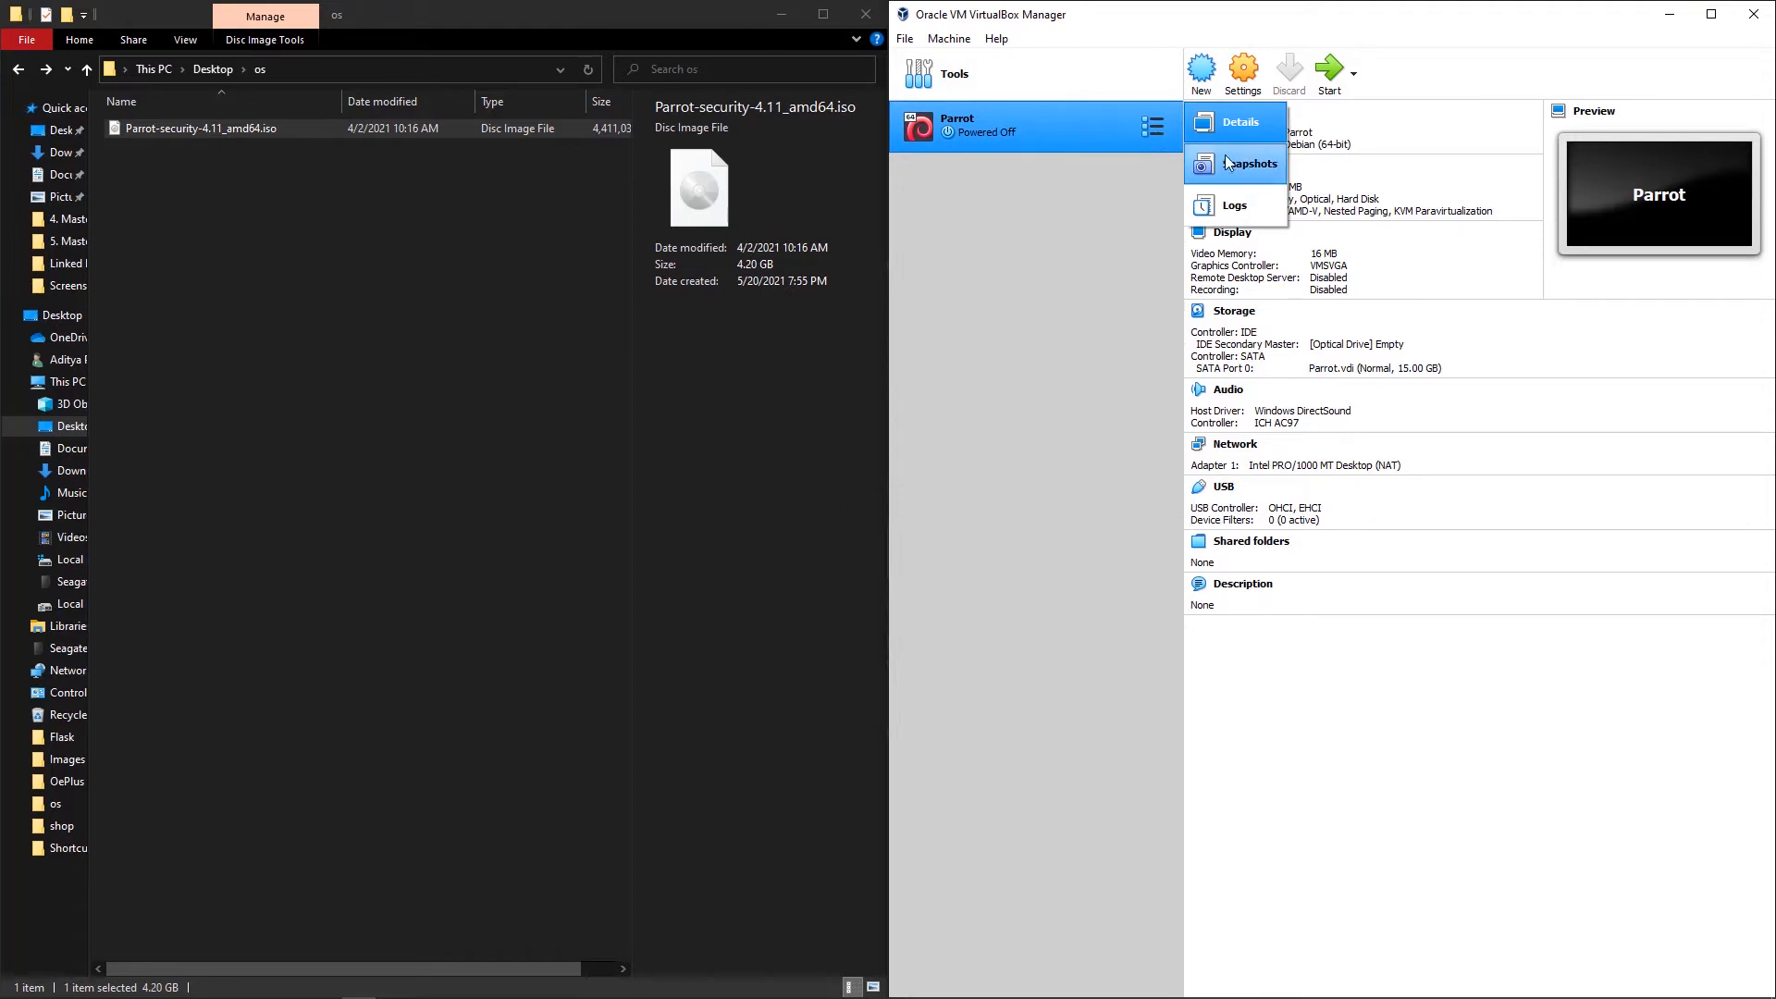
left_click(1051, 135)
right_click(1051, 135)
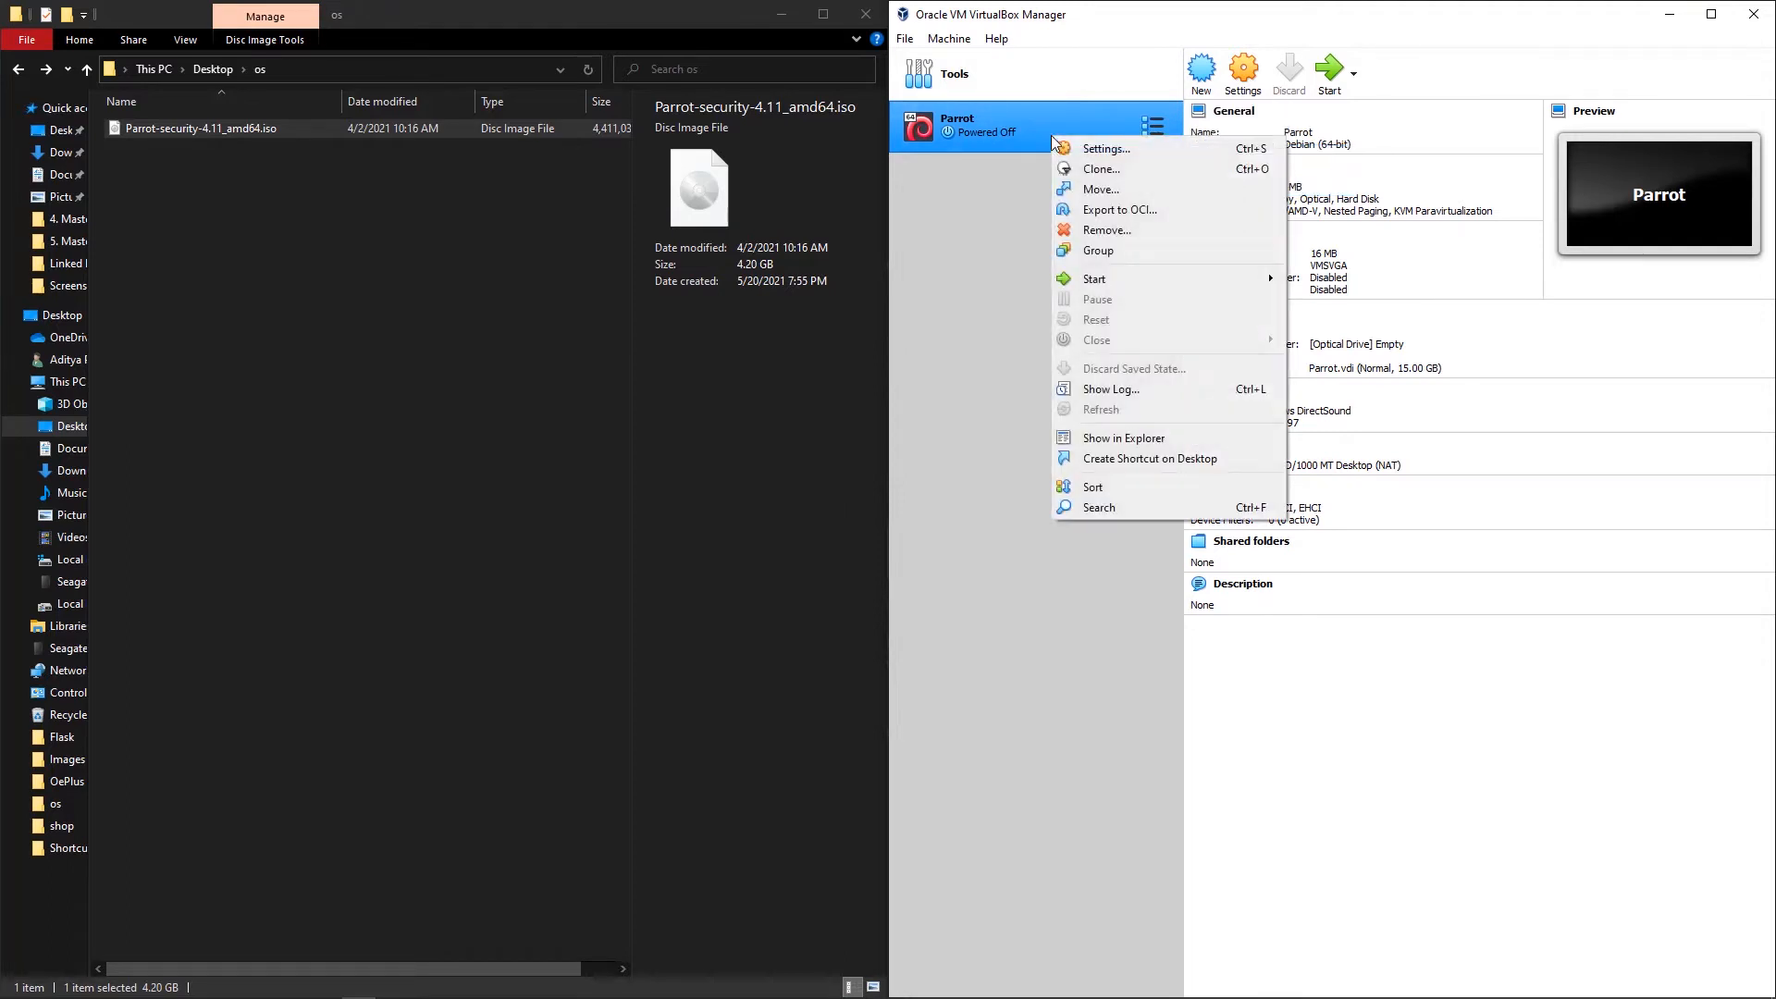
Step: Attach Parrot-security-4.11_amd64.iso from Desktop/os to the empty IDE optical drive and save
left_click(1084, 144)
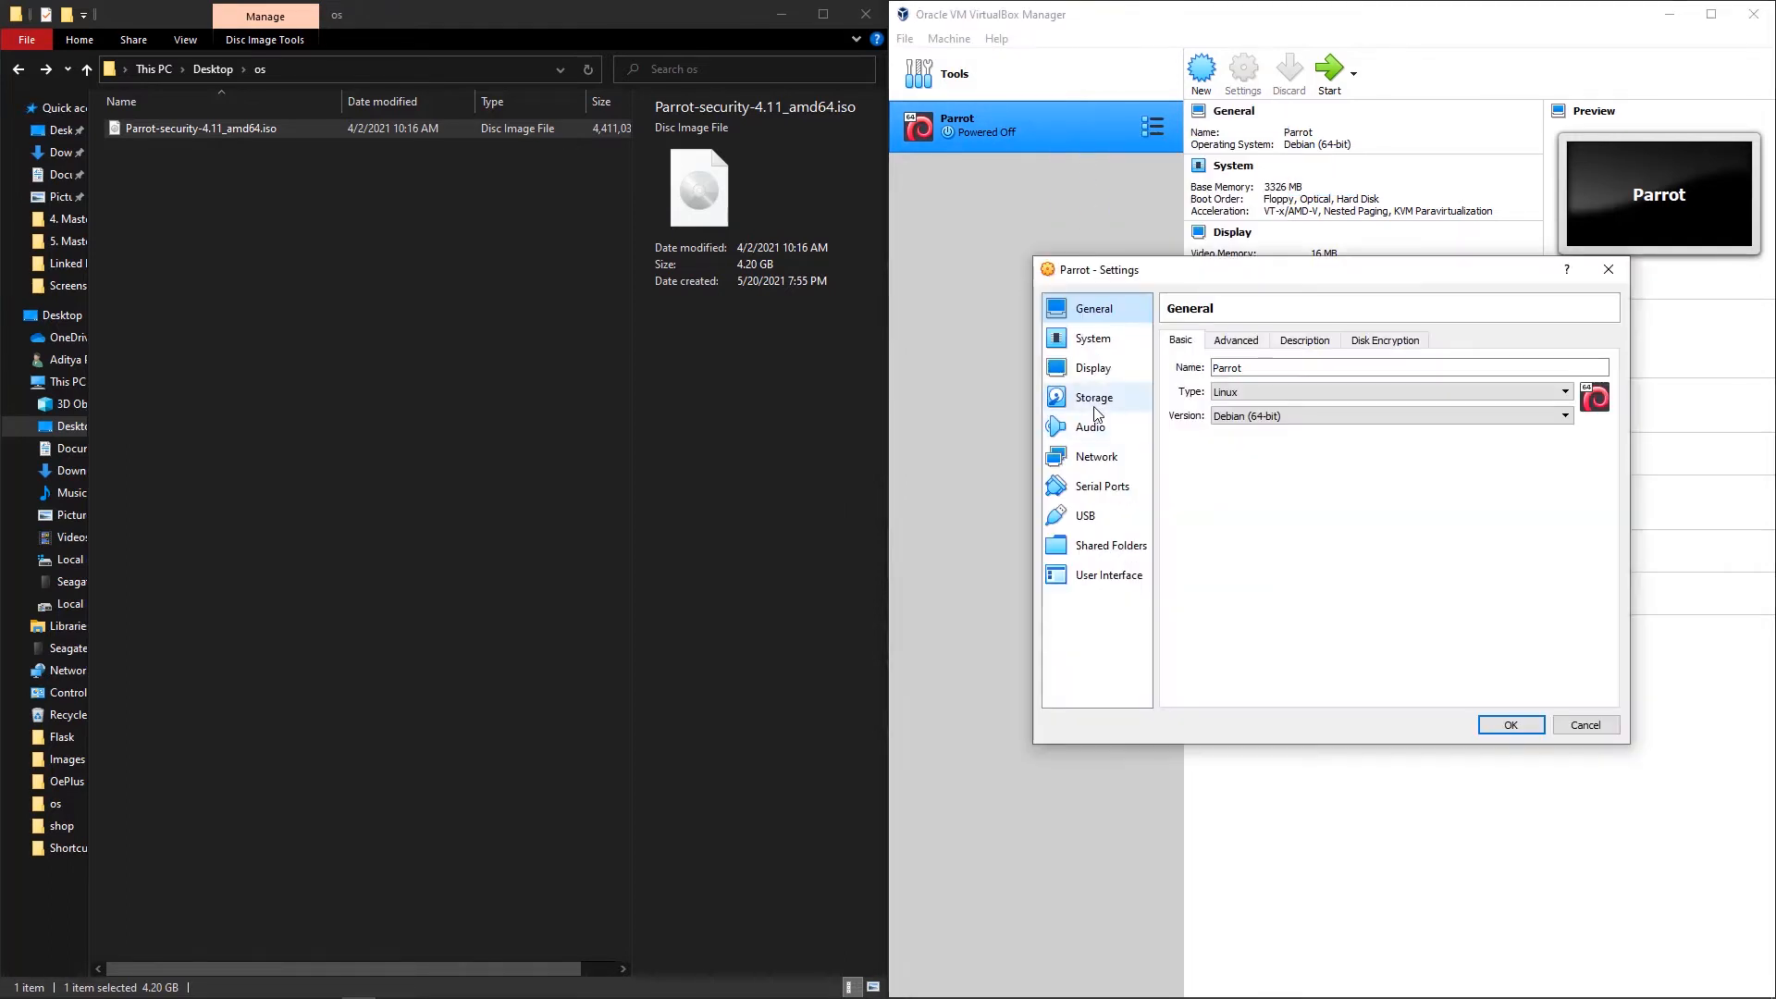
left_click(1097, 402)
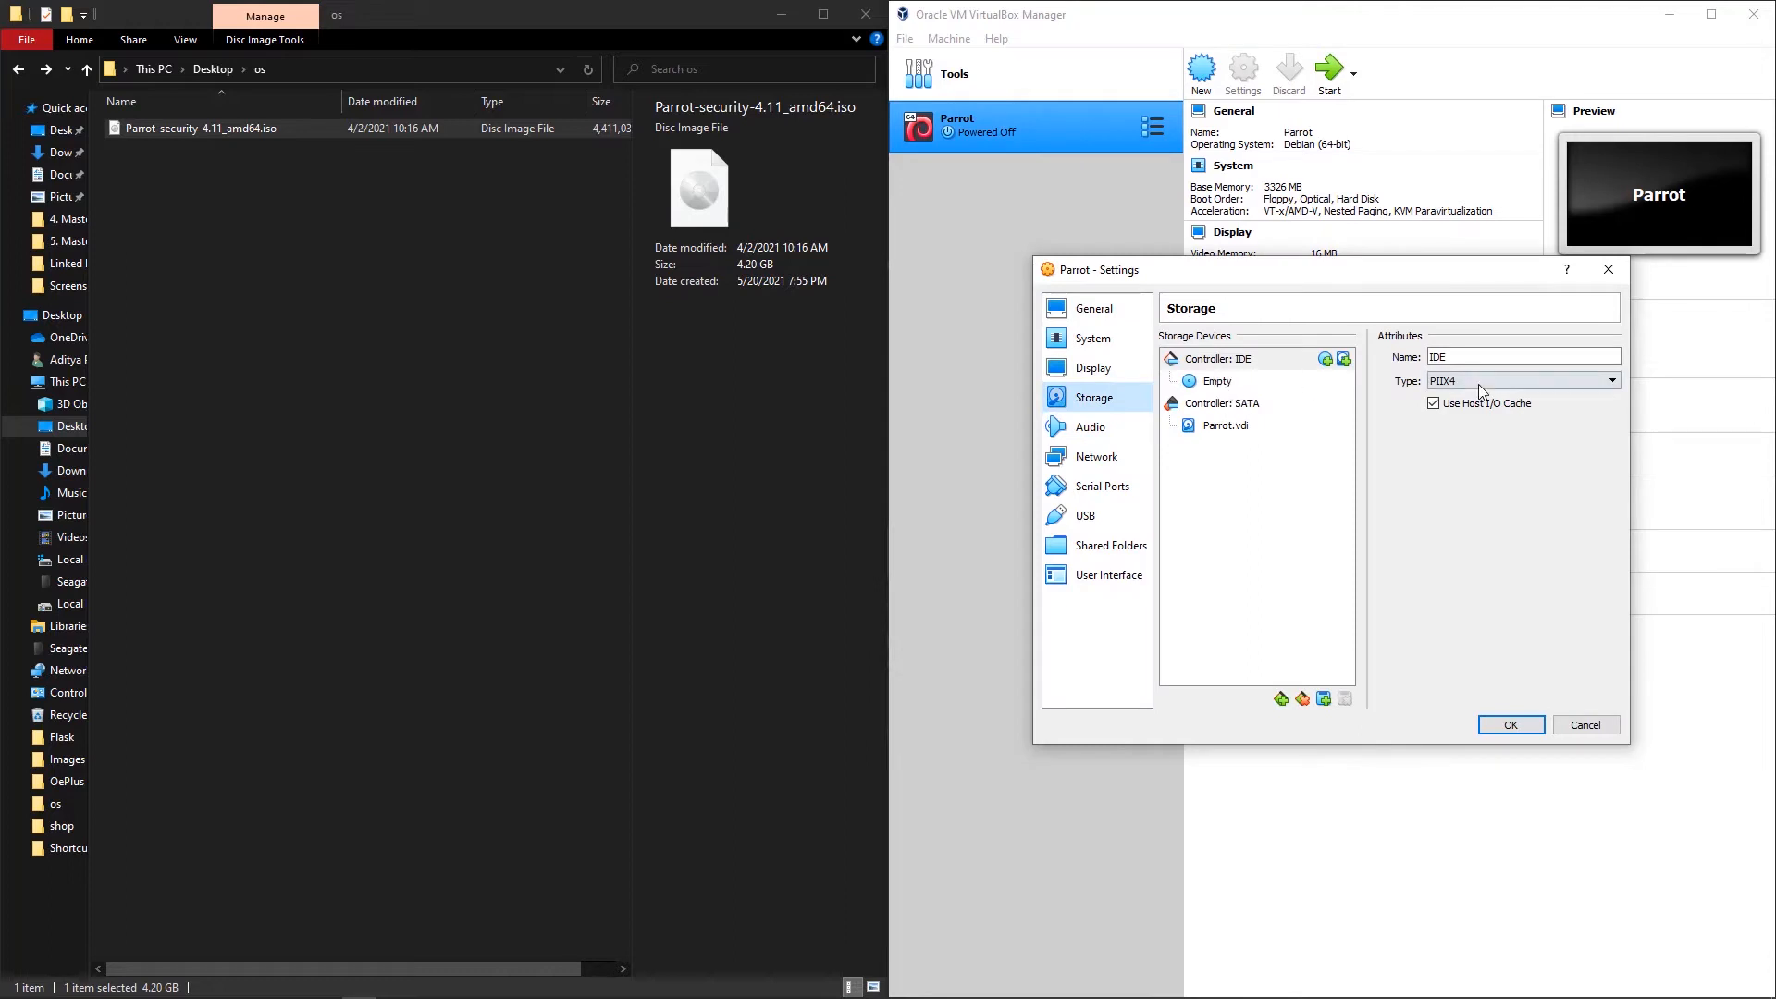
left_click(1271, 384)
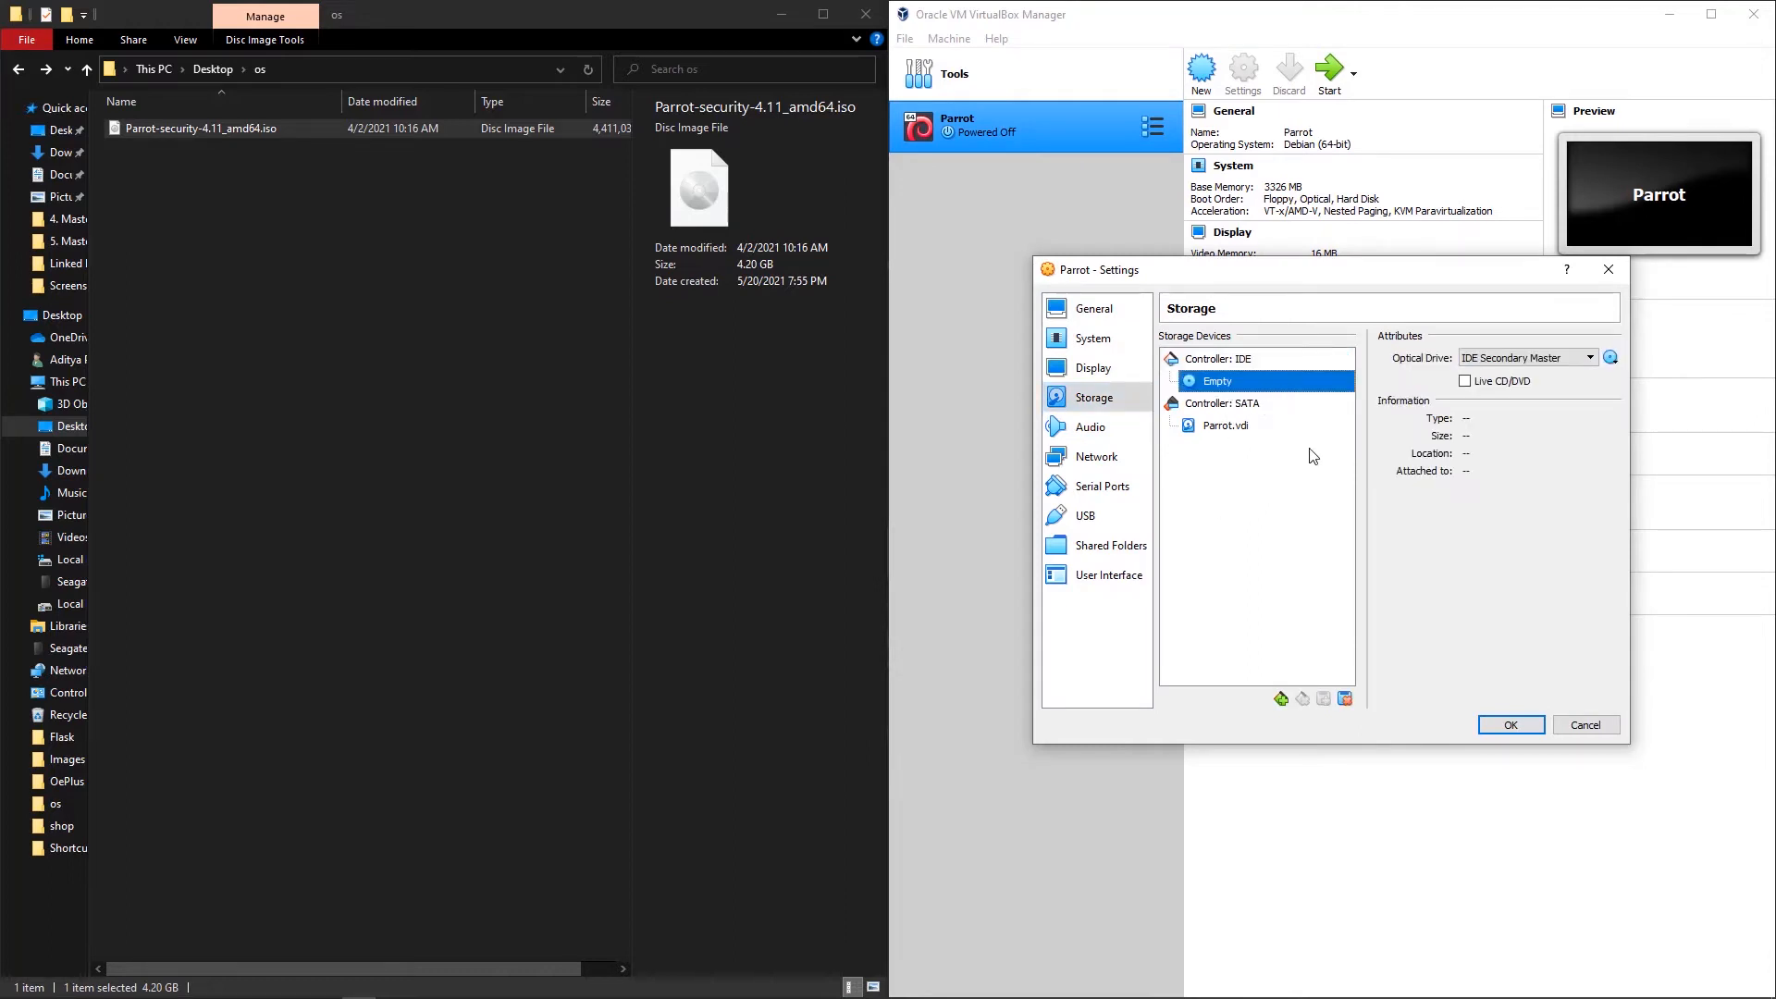
left_click(1610, 357)
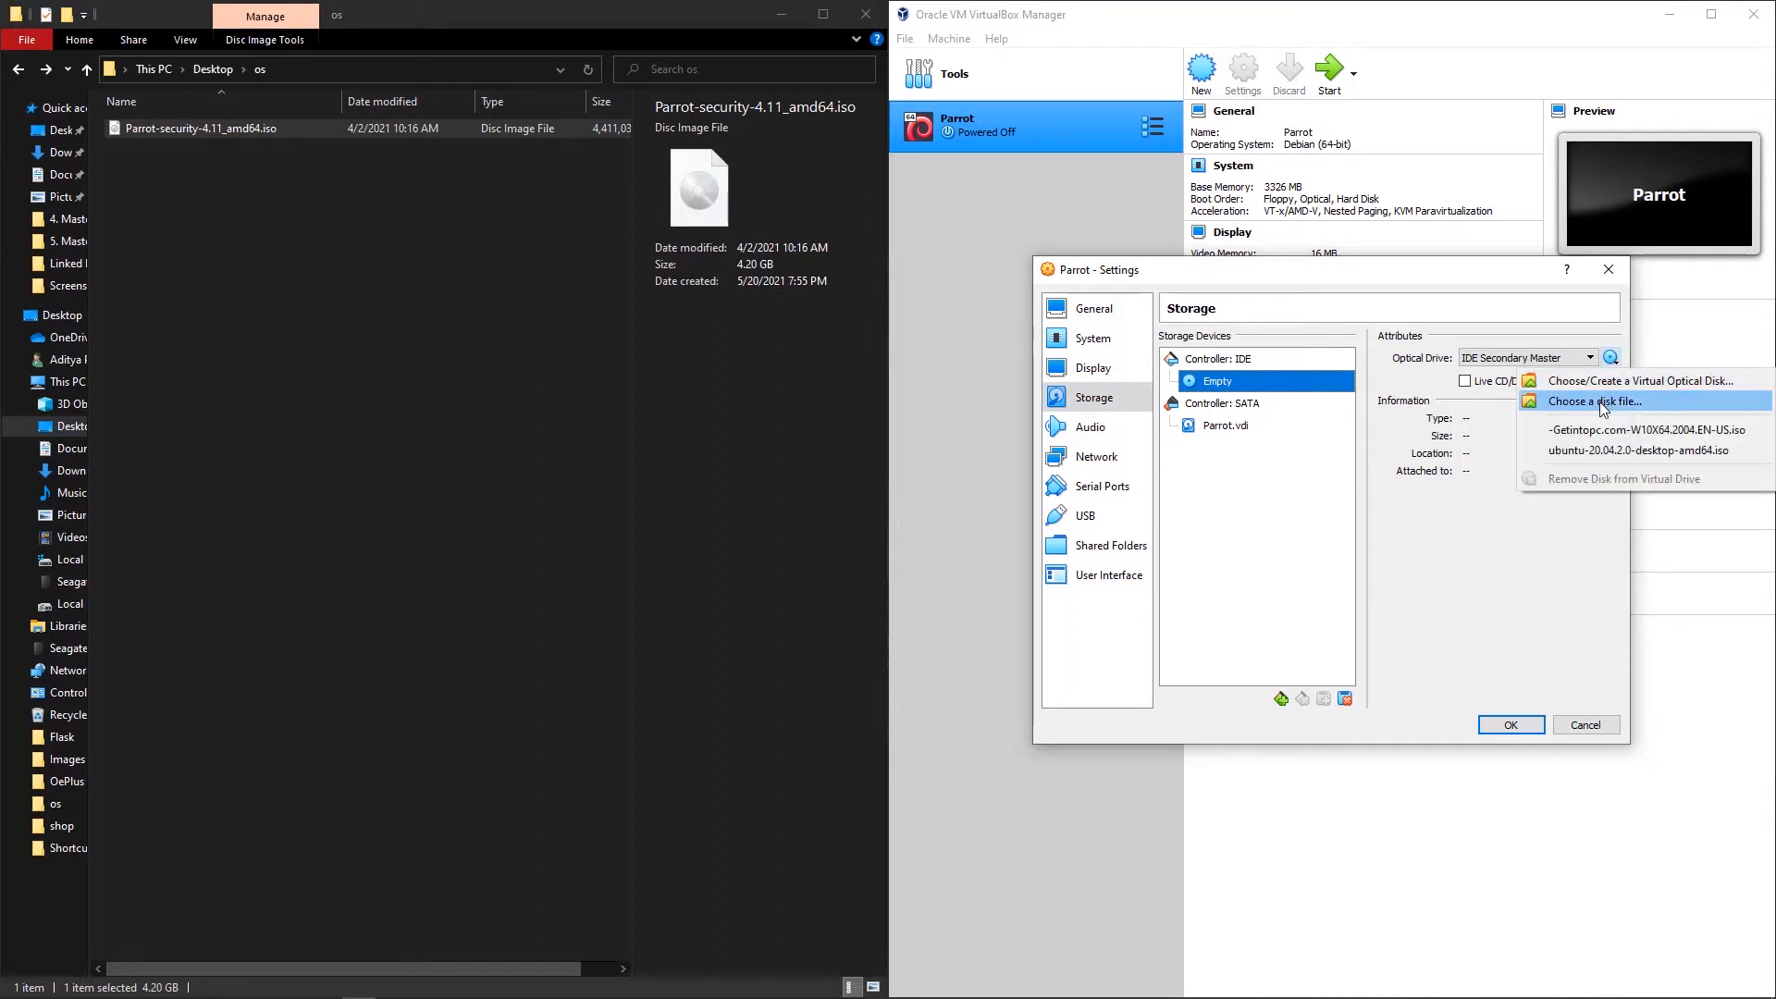
left_click(1601, 401)
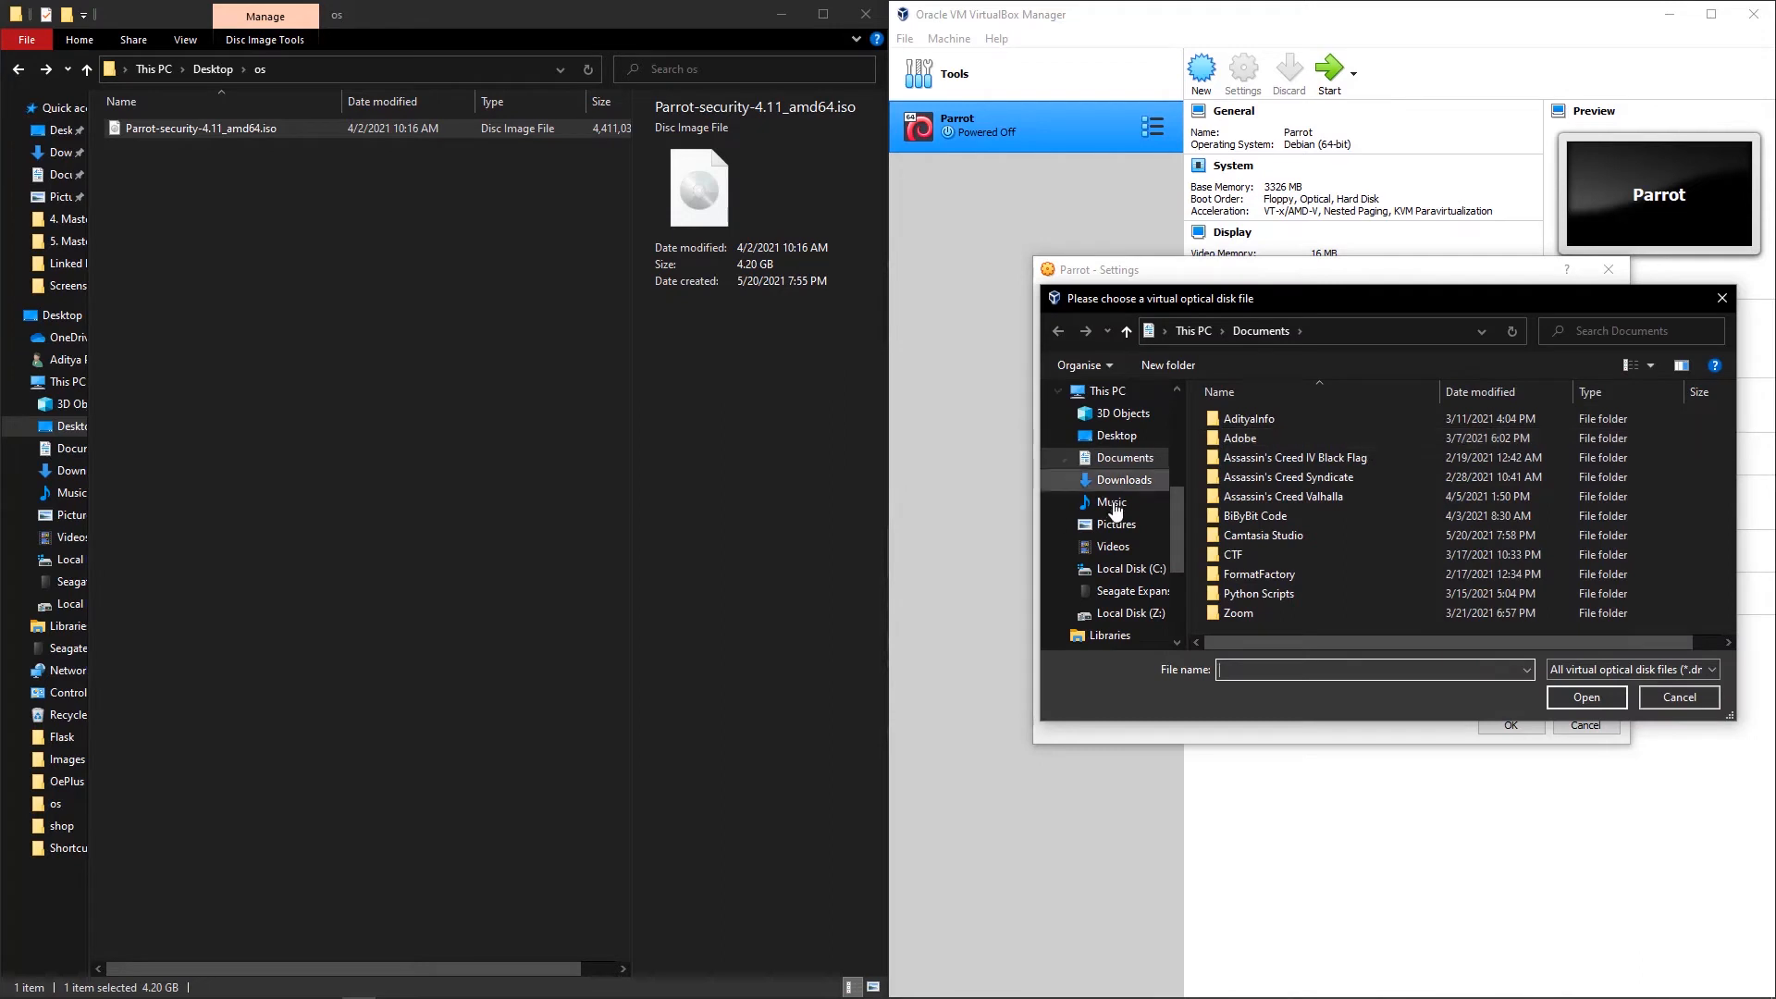
left_click(1117, 435)
double_click(1231, 477)
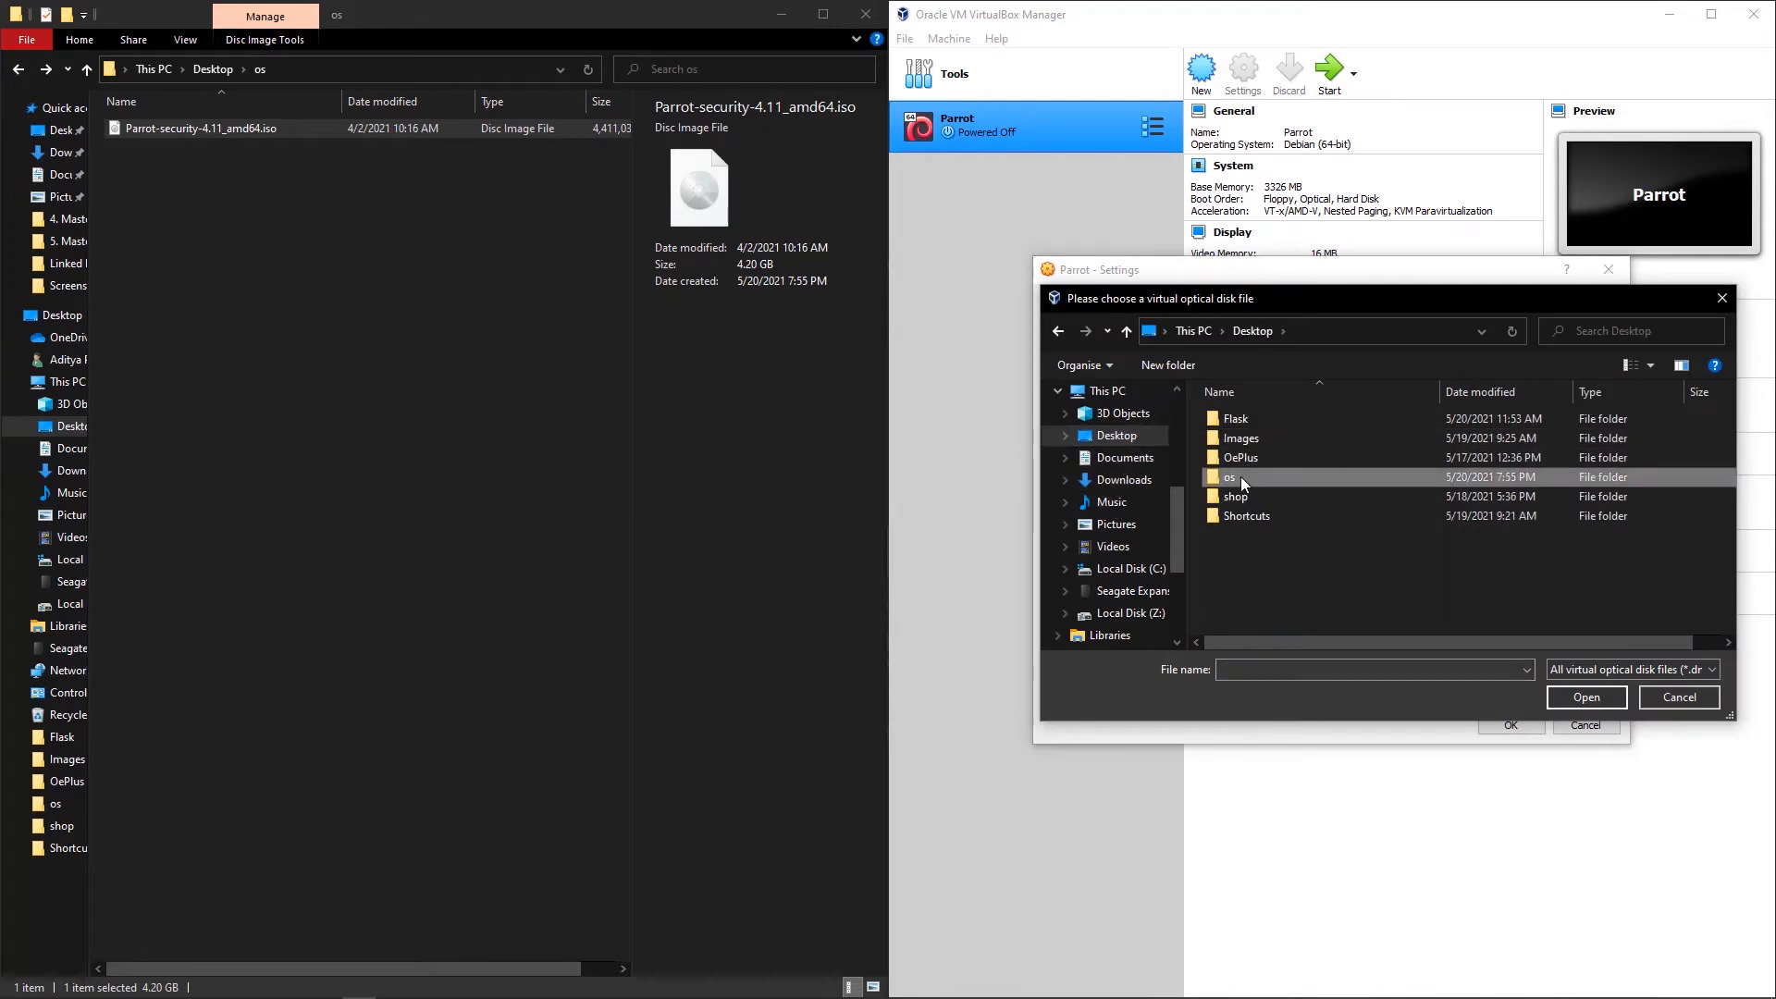
left_click(1304, 419)
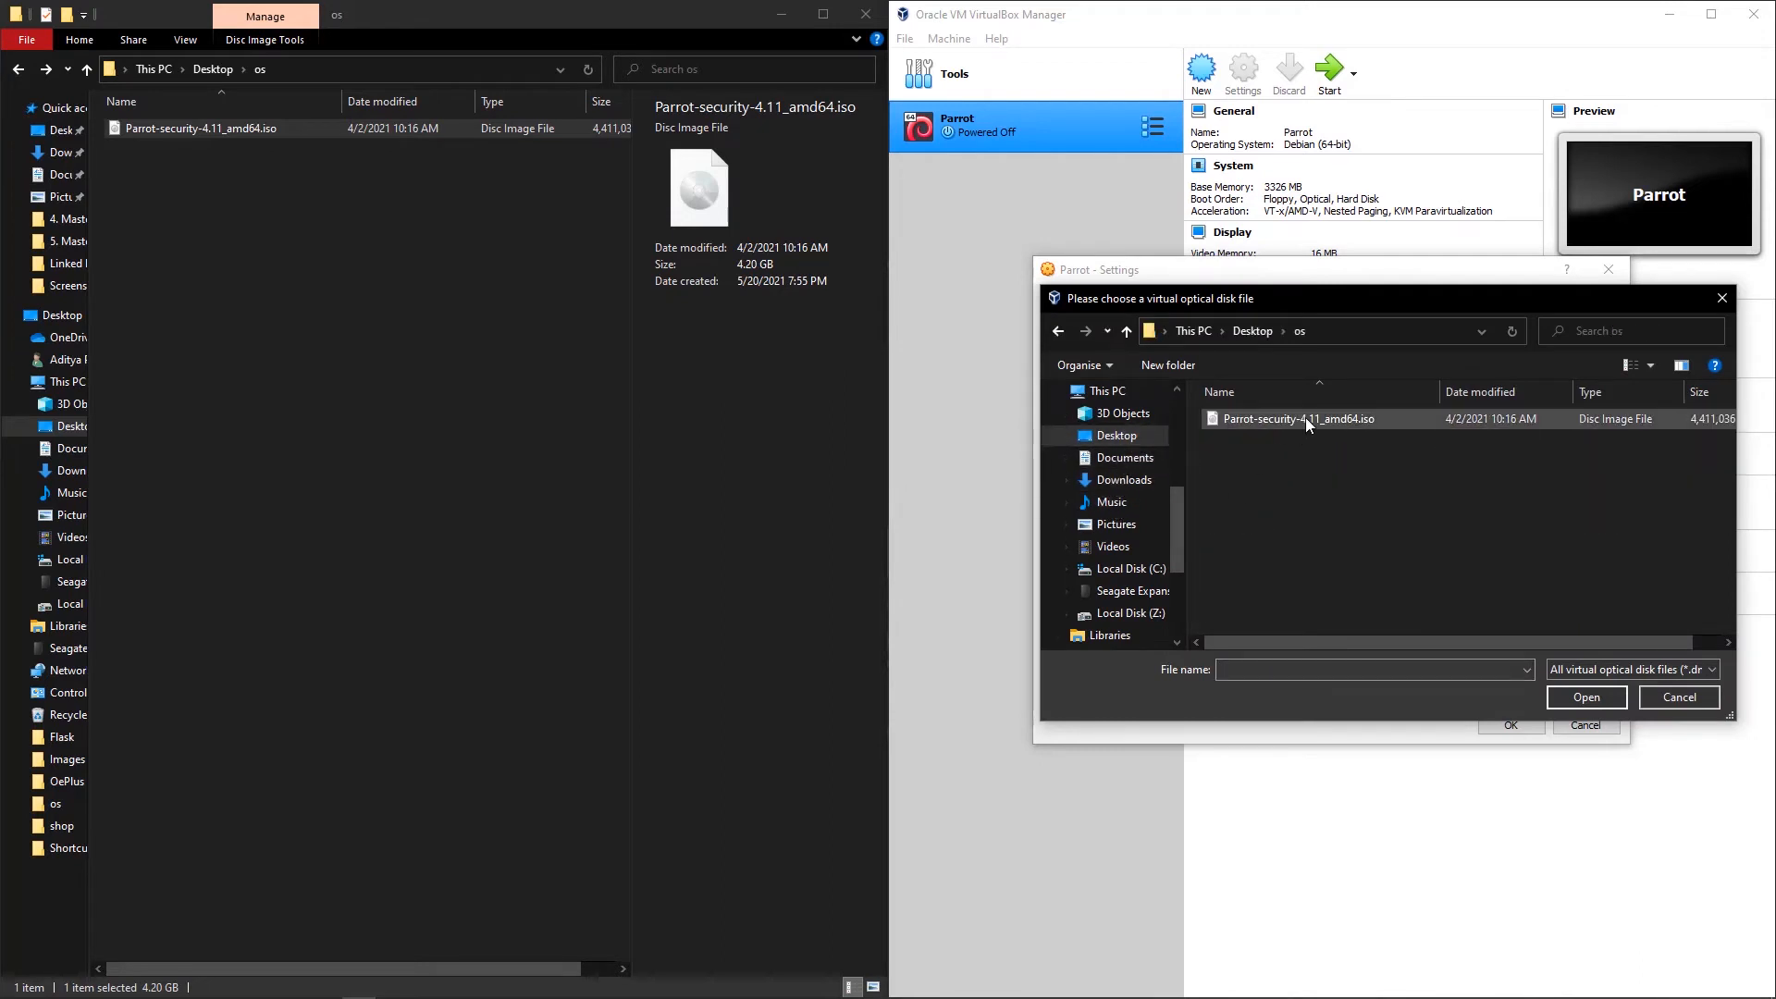
left_click(1595, 698)
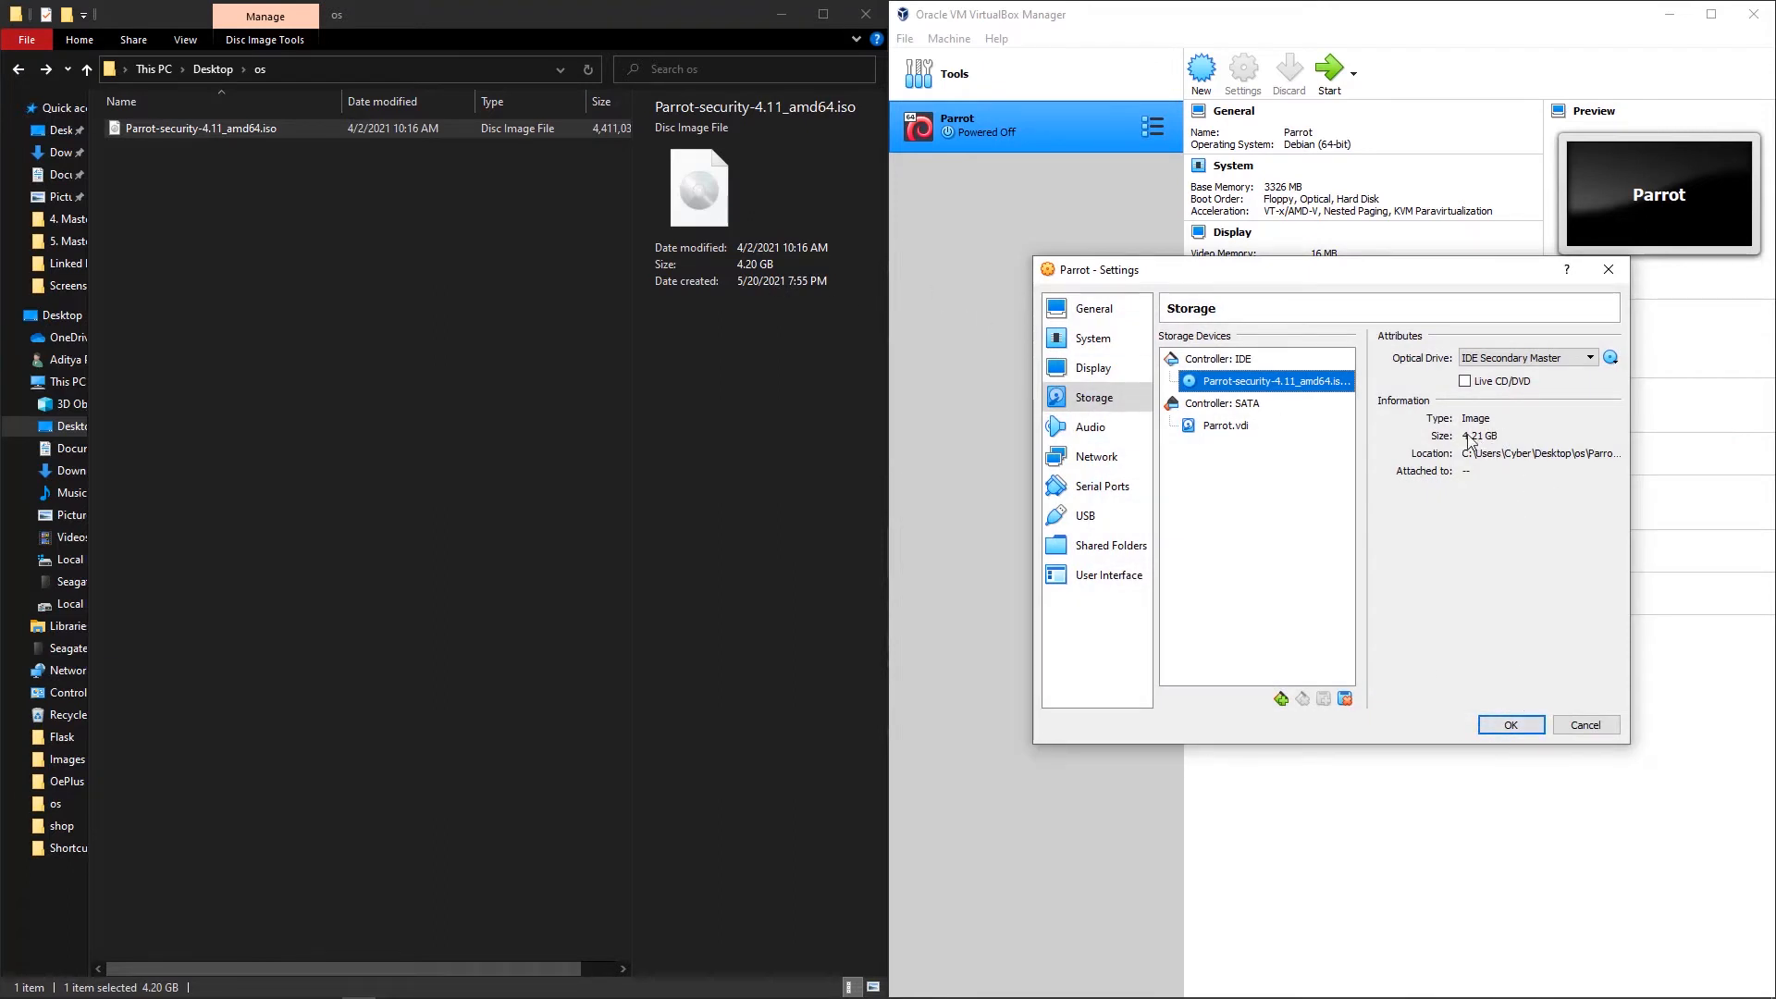
left_click(1510, 726)
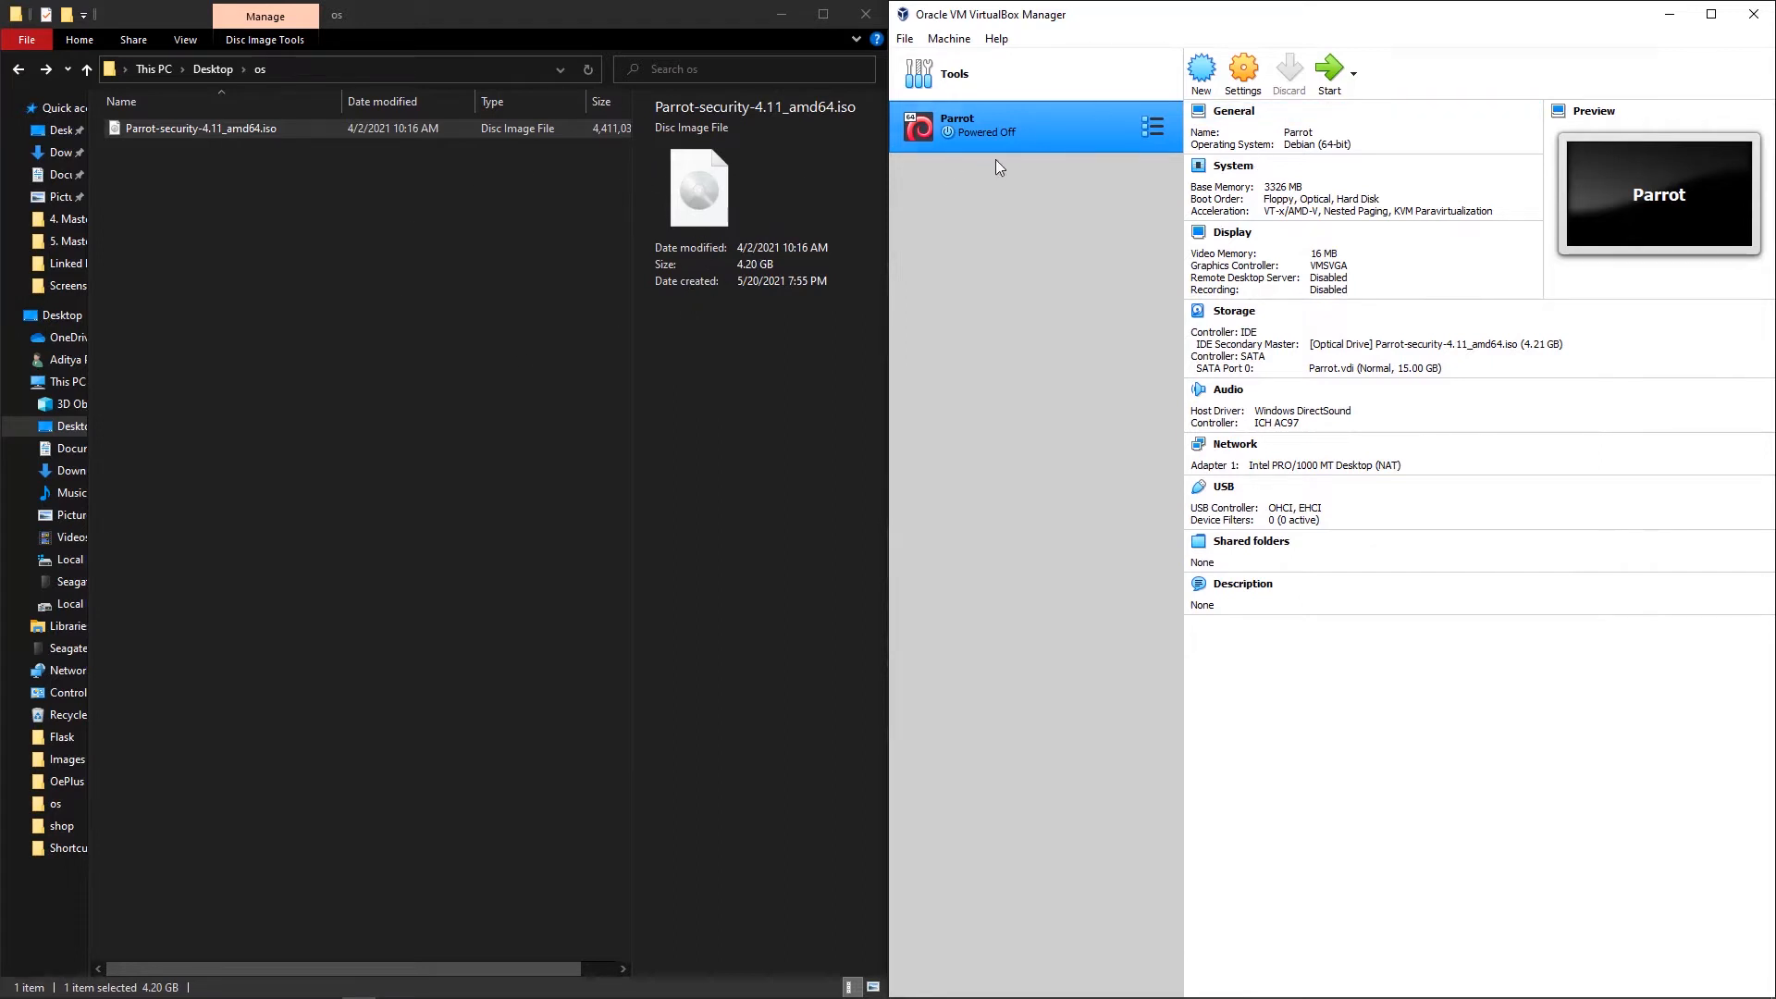
Step: Start the Parrot VM with Parrot-security-4.11_amd64.iso chosen as the start-up disk
left_click(1328, 82)
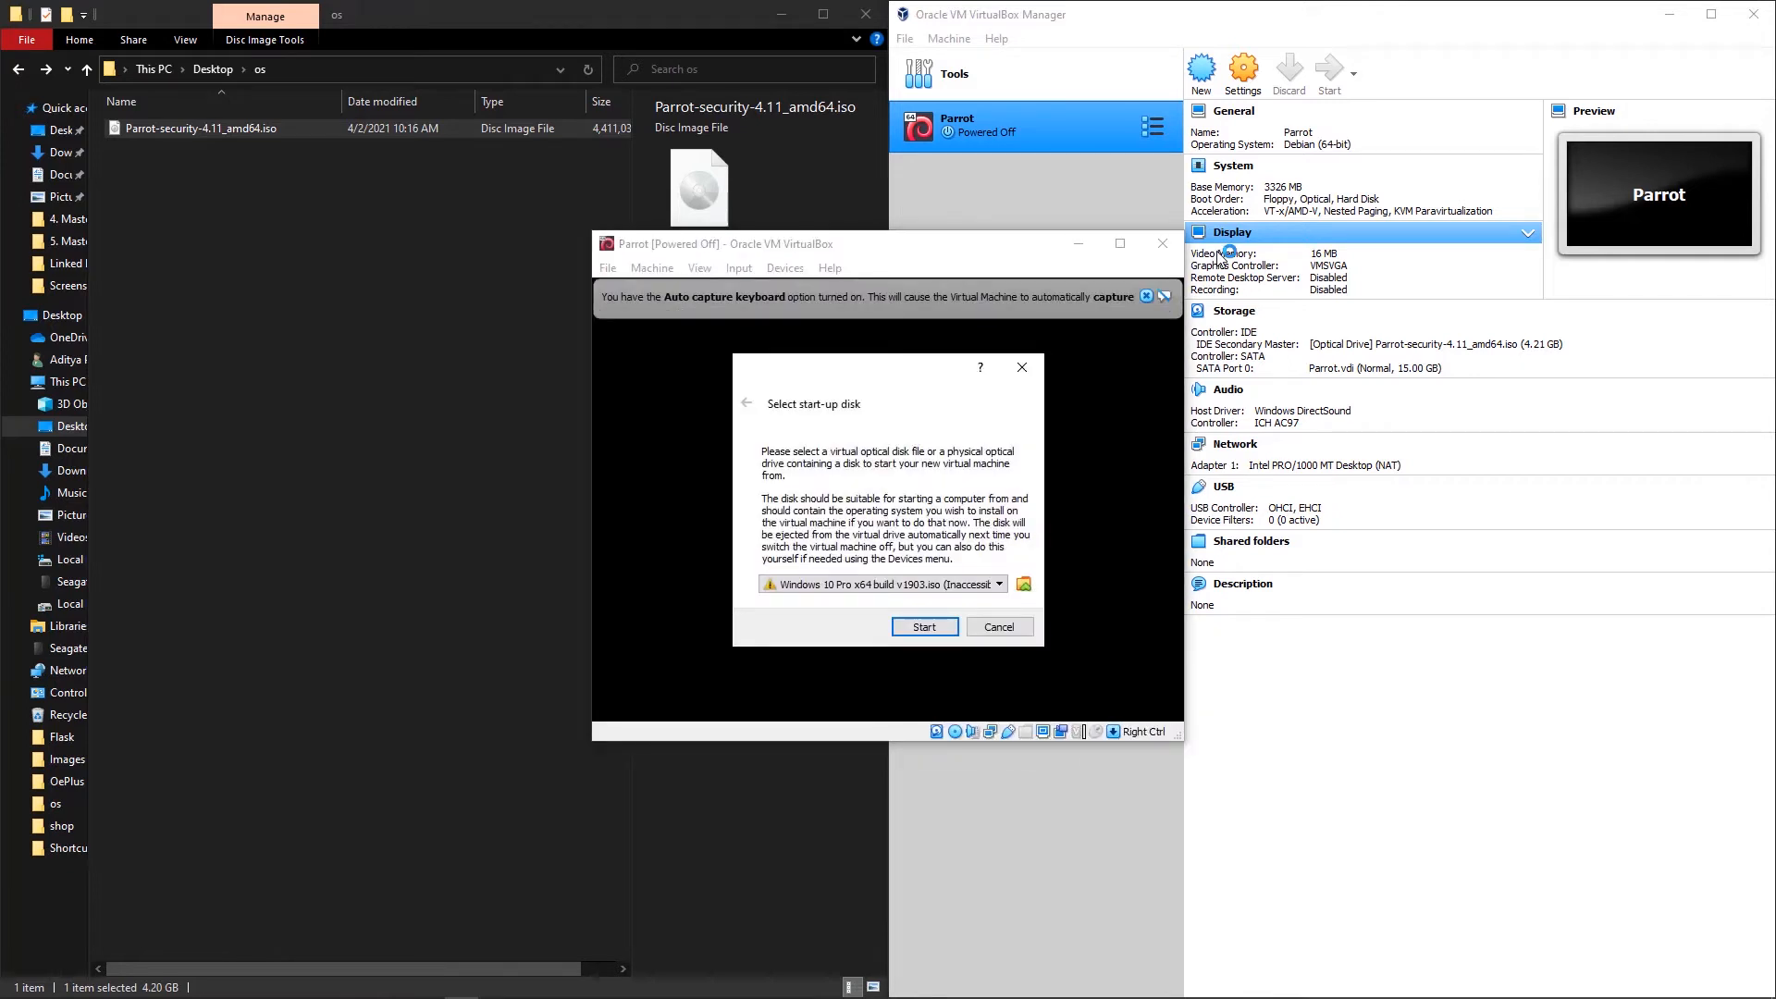
left_click(946, 585)
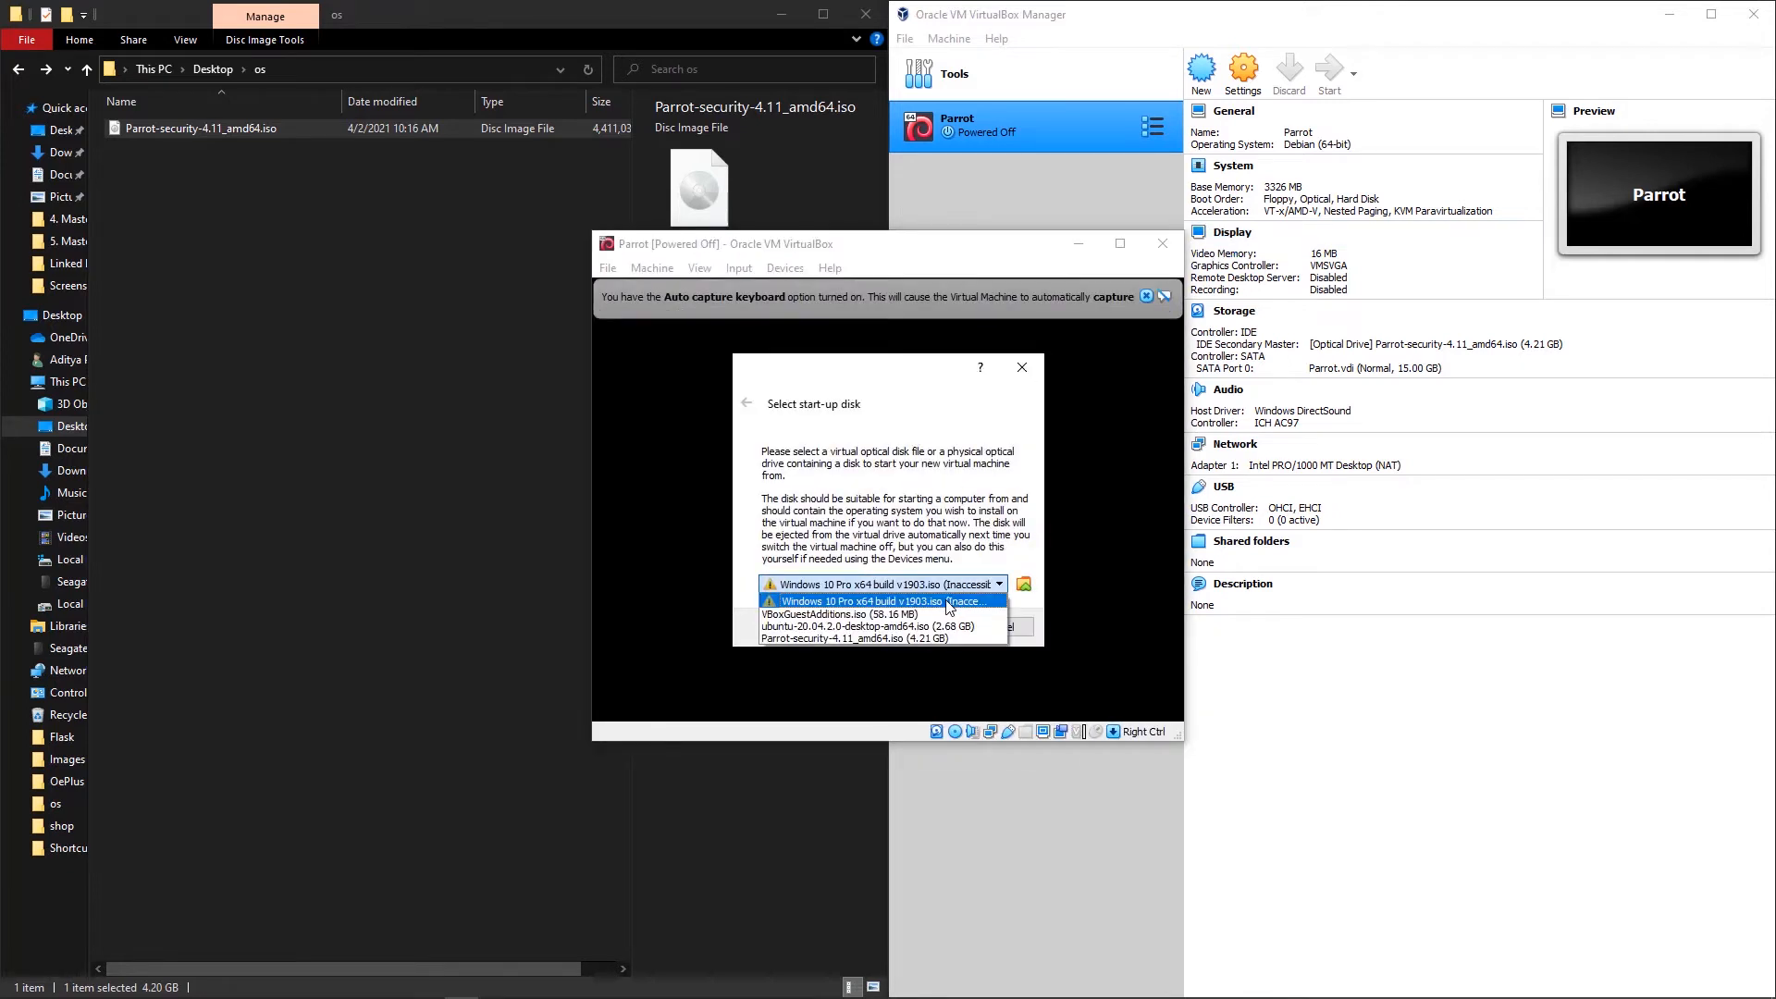
left_click(906, 638)
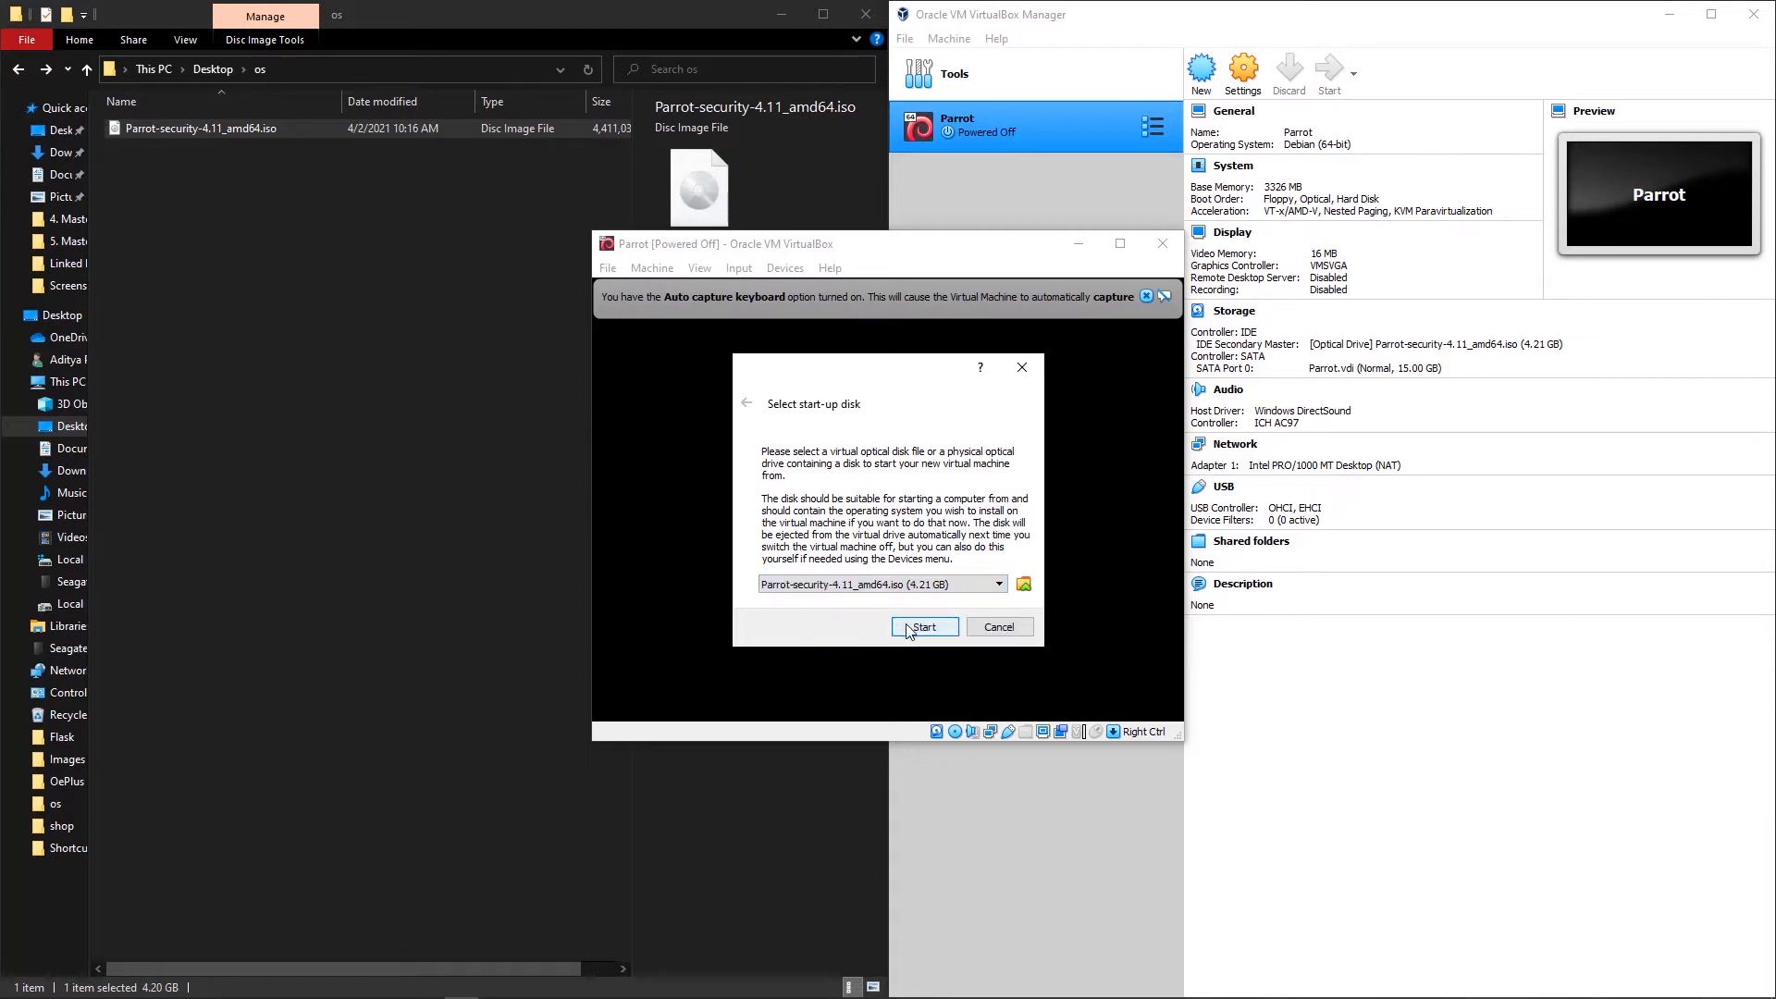
left_click(912, 629)
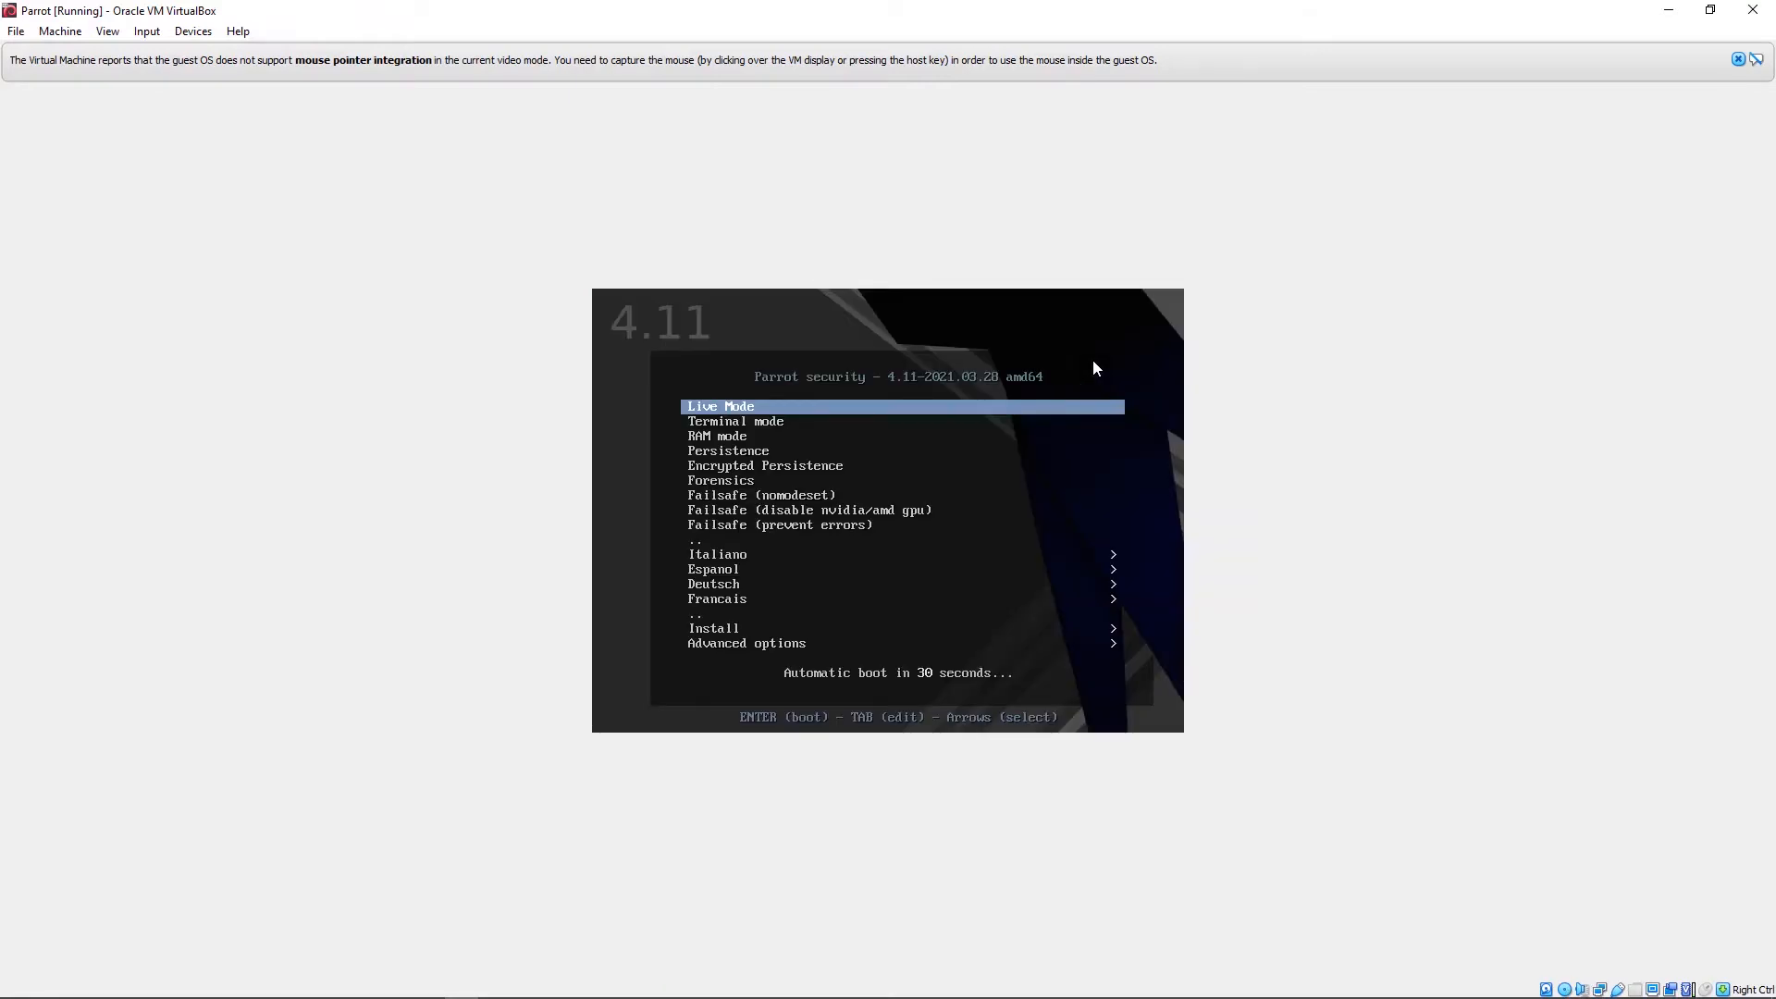
Step: Boot Parrot in Live Mode and maximize the VM window
key("Return")
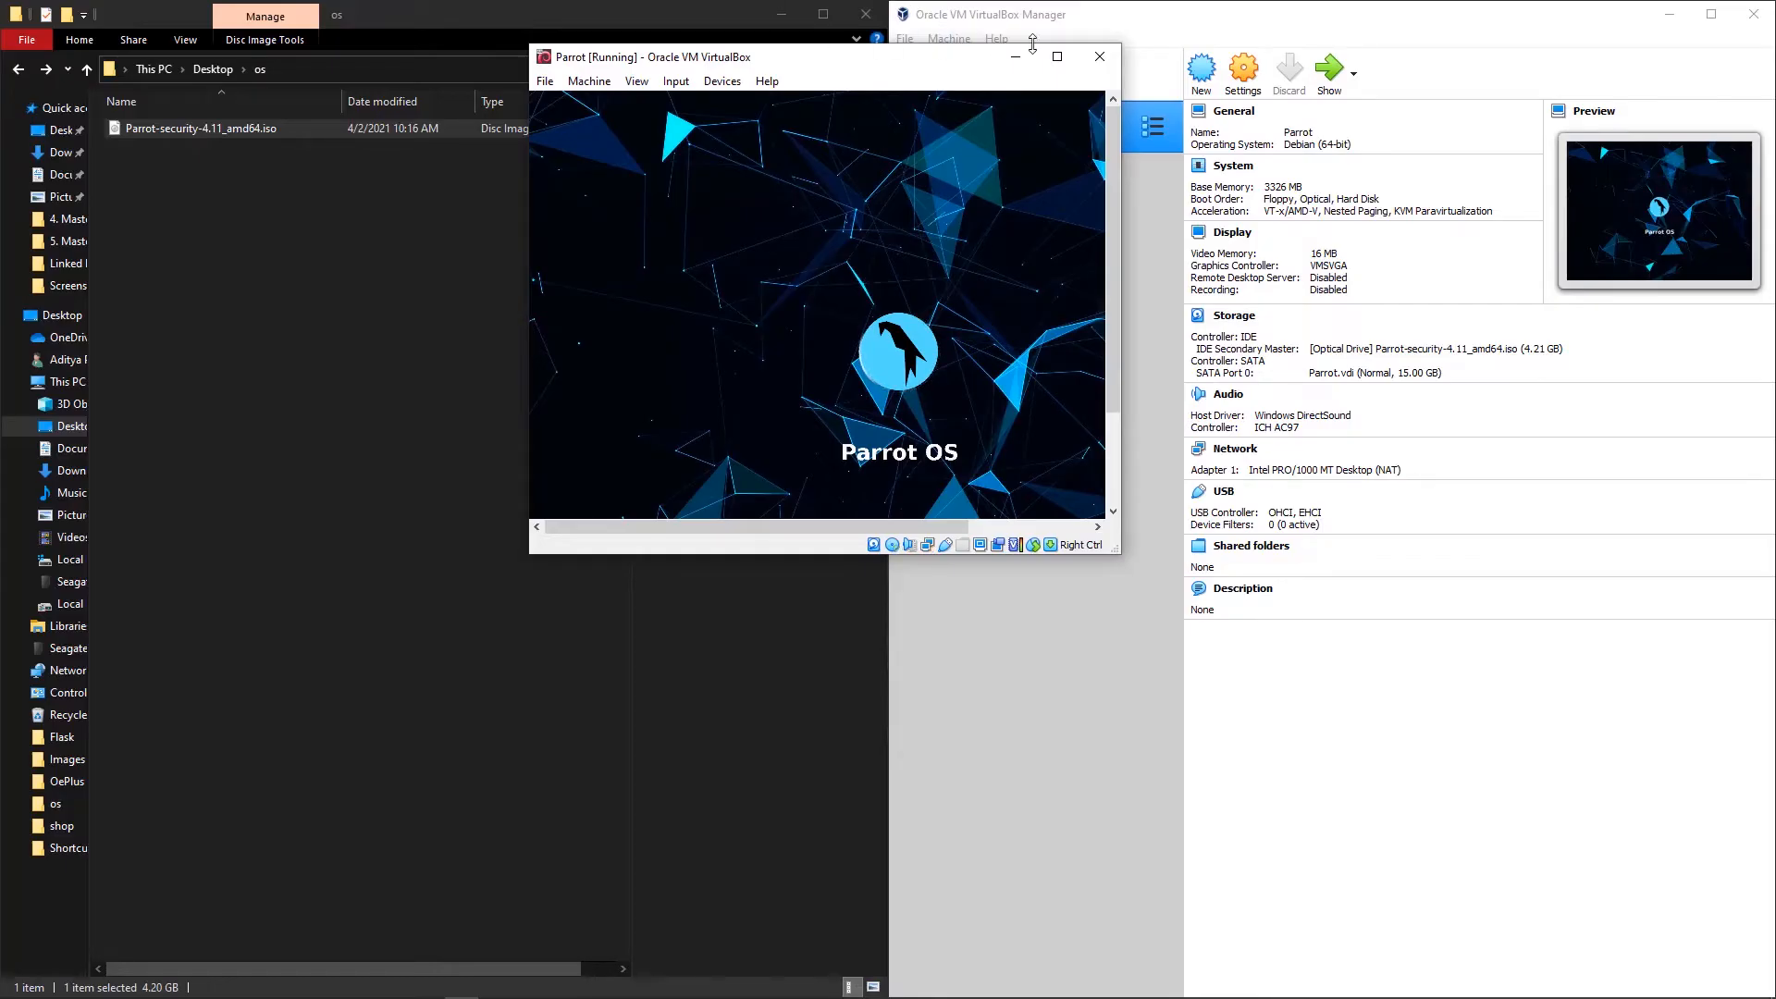
left_click(1057, 58)
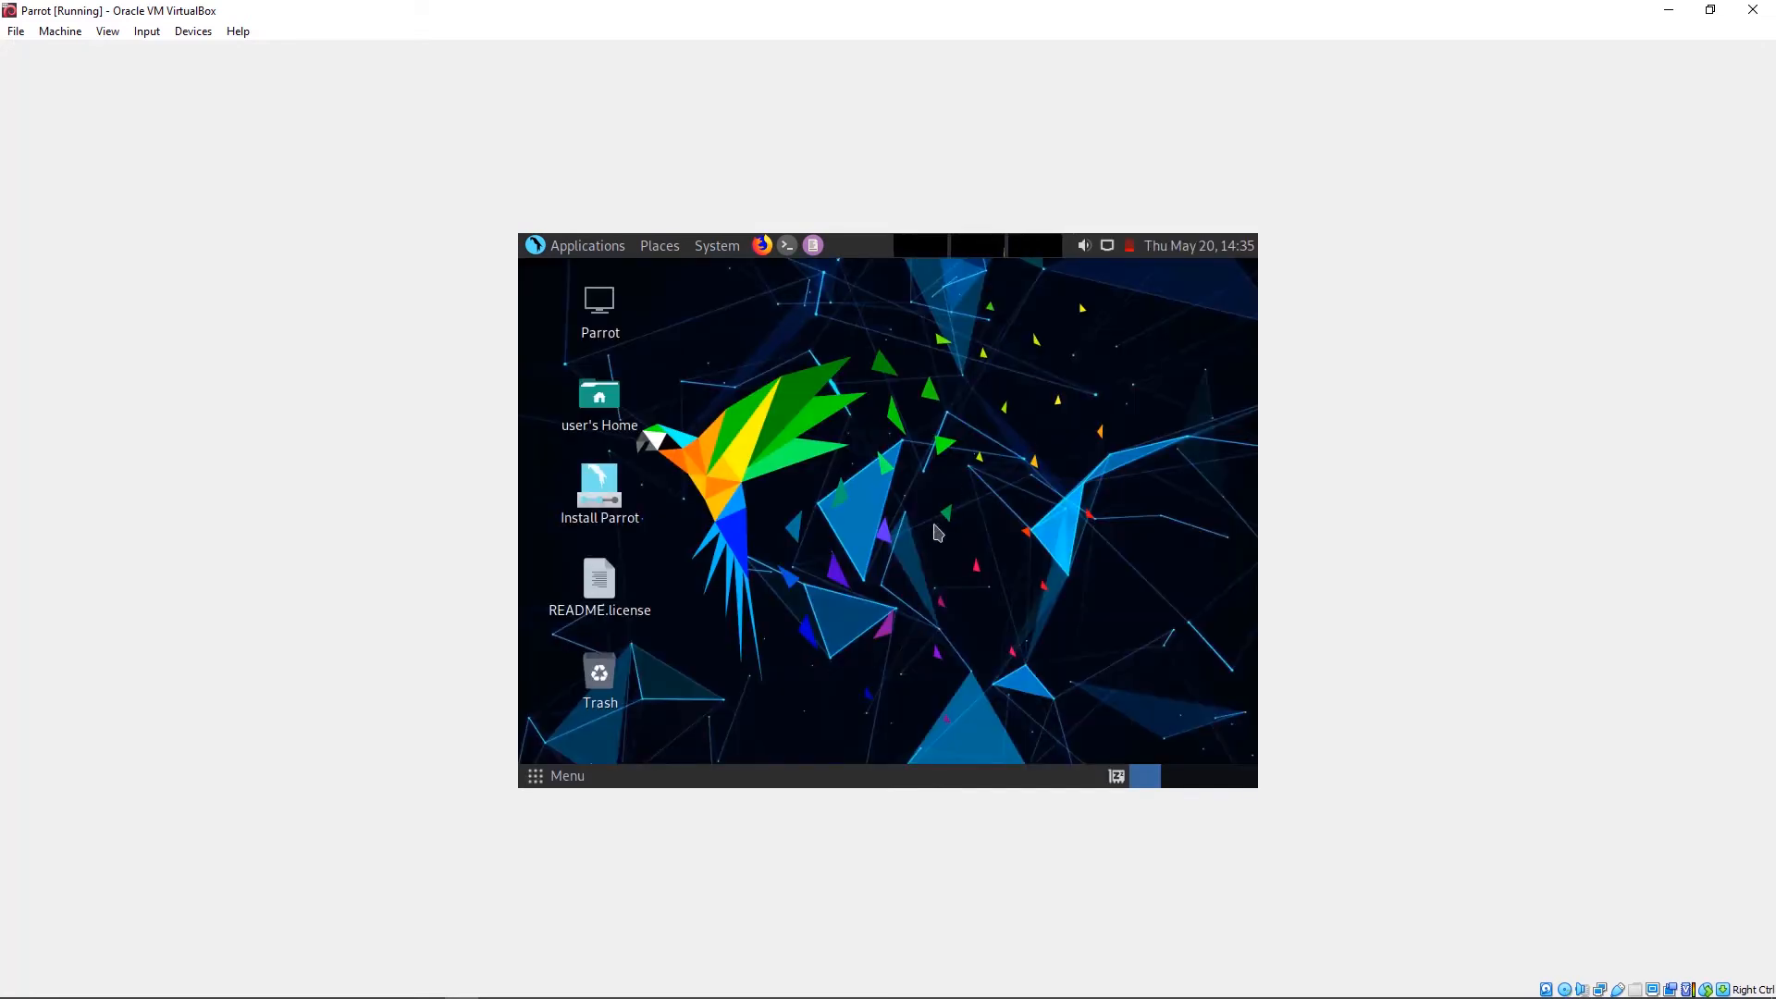
Step: Launch Install Parrot, keep default welcome, location and keyboard settings, and choose Erase disk
left_click(603, 492)
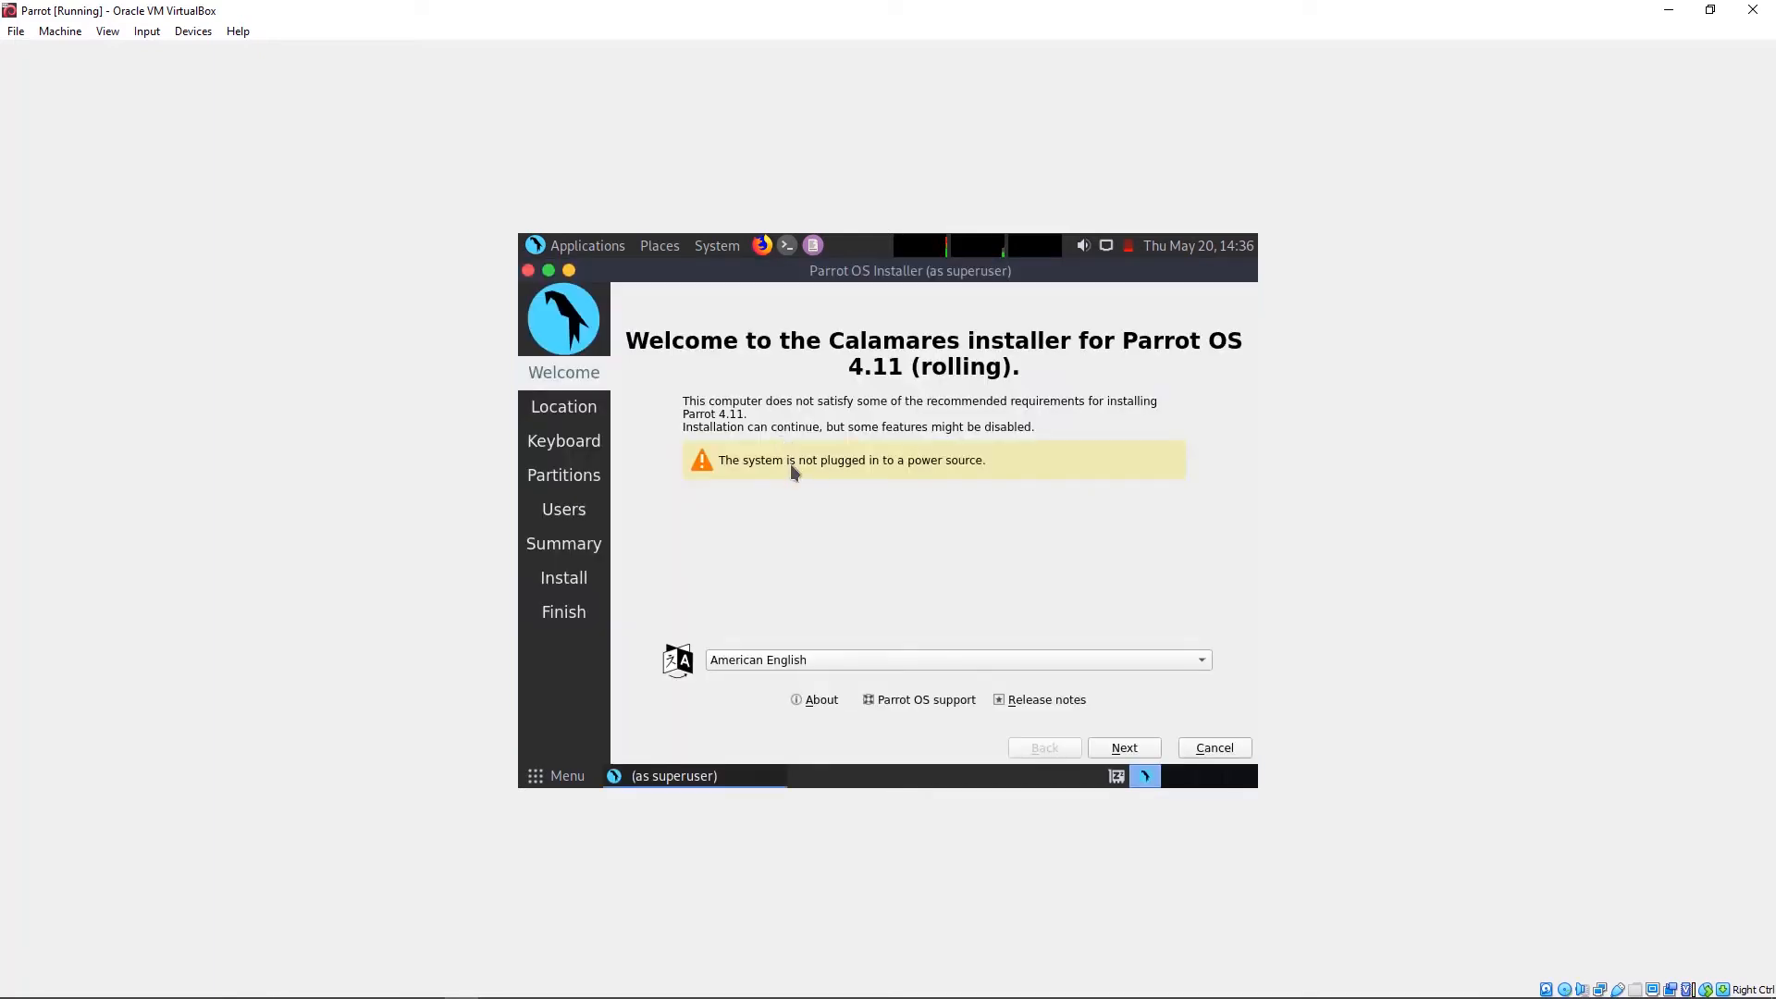
left_click(1120, 750)
left_click(1120, 750)
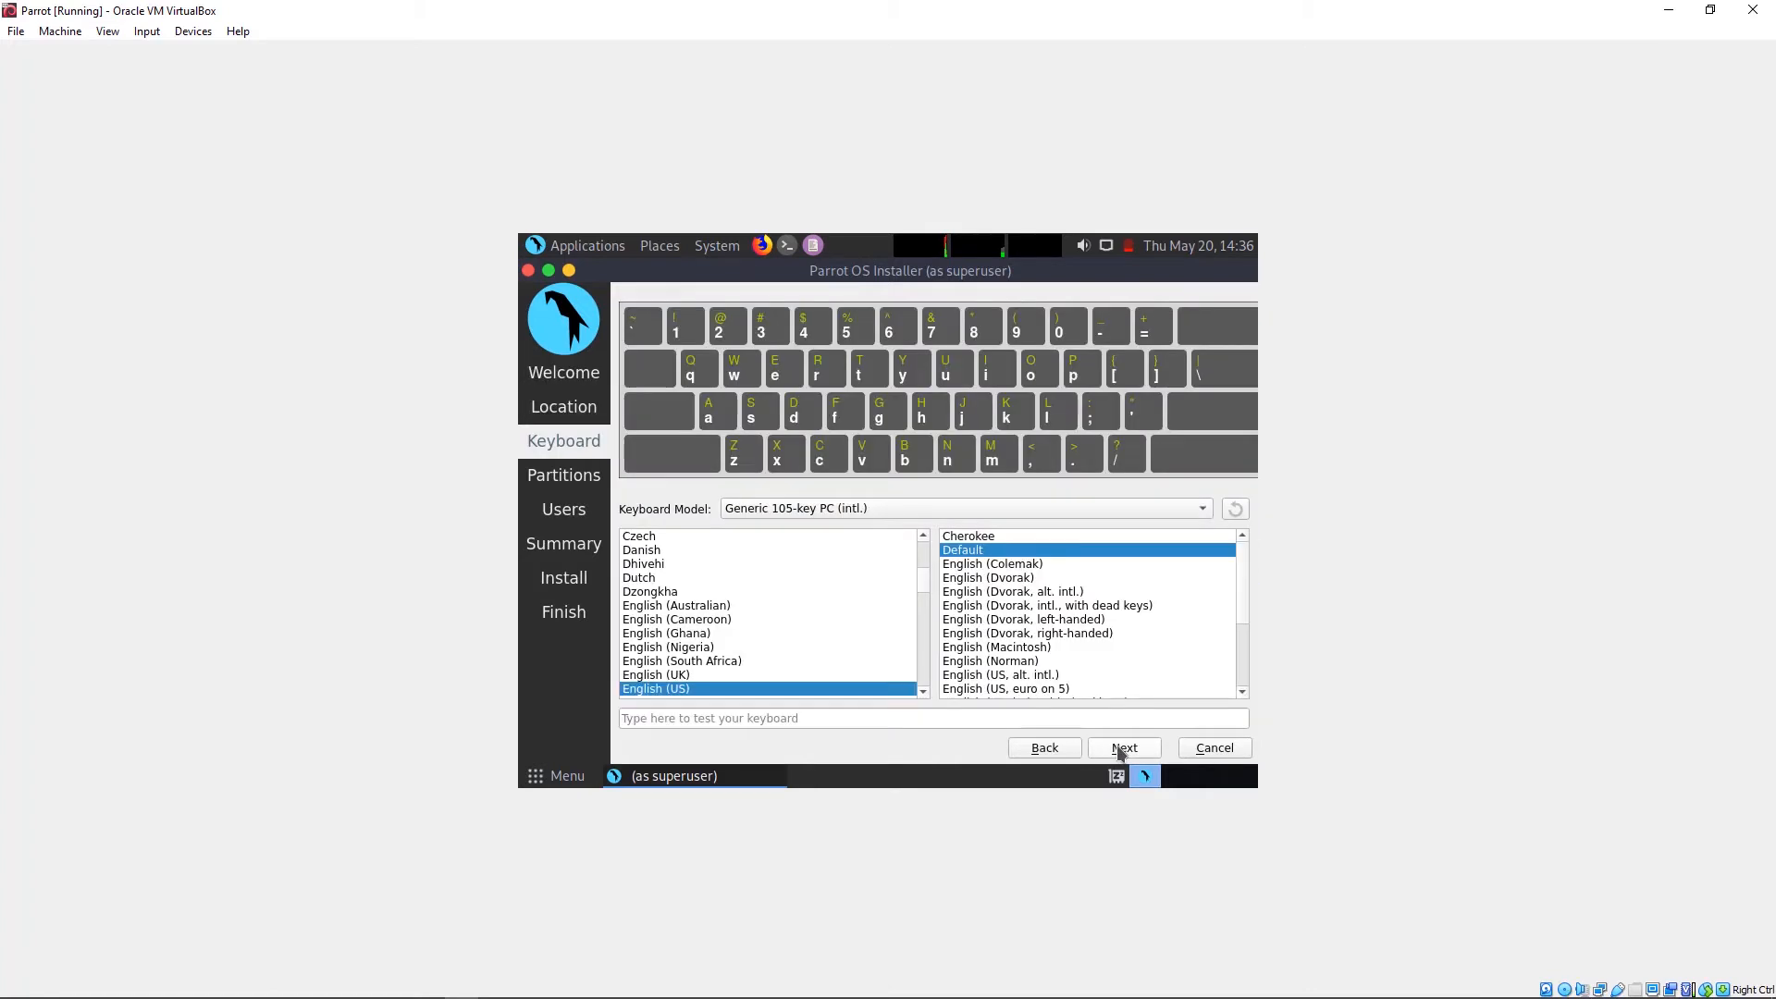
left_click(1121, 749)
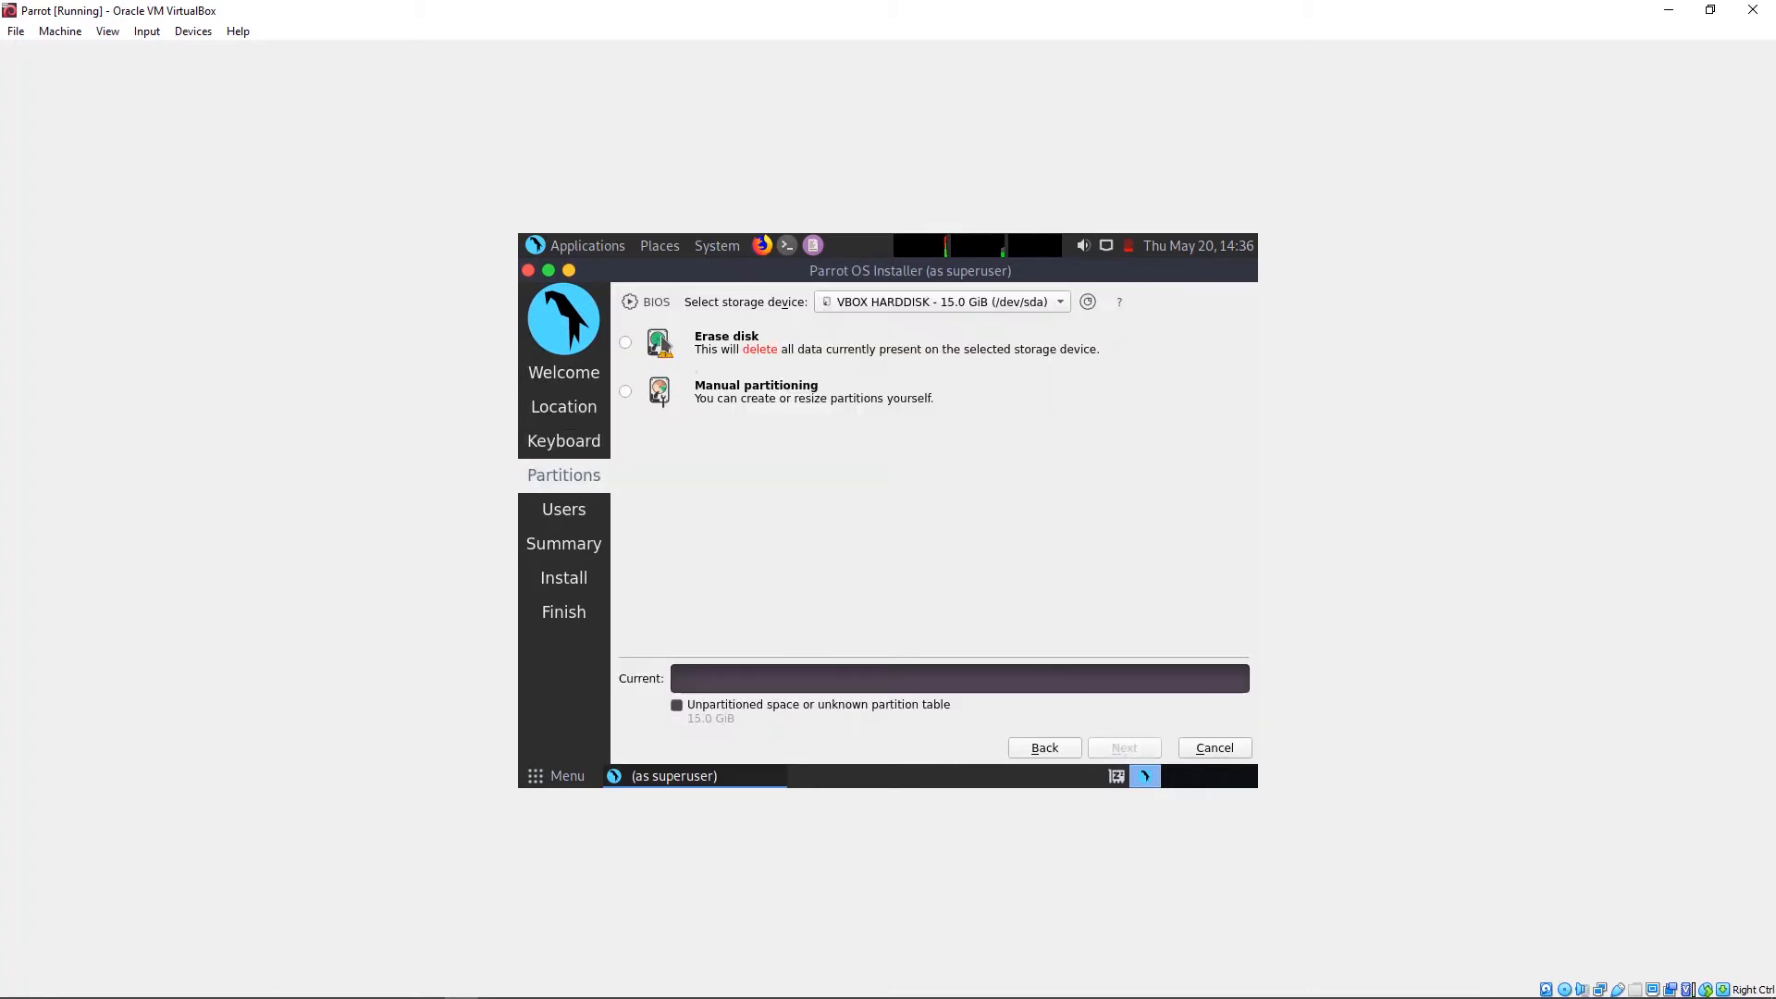
left_click(635, 346)
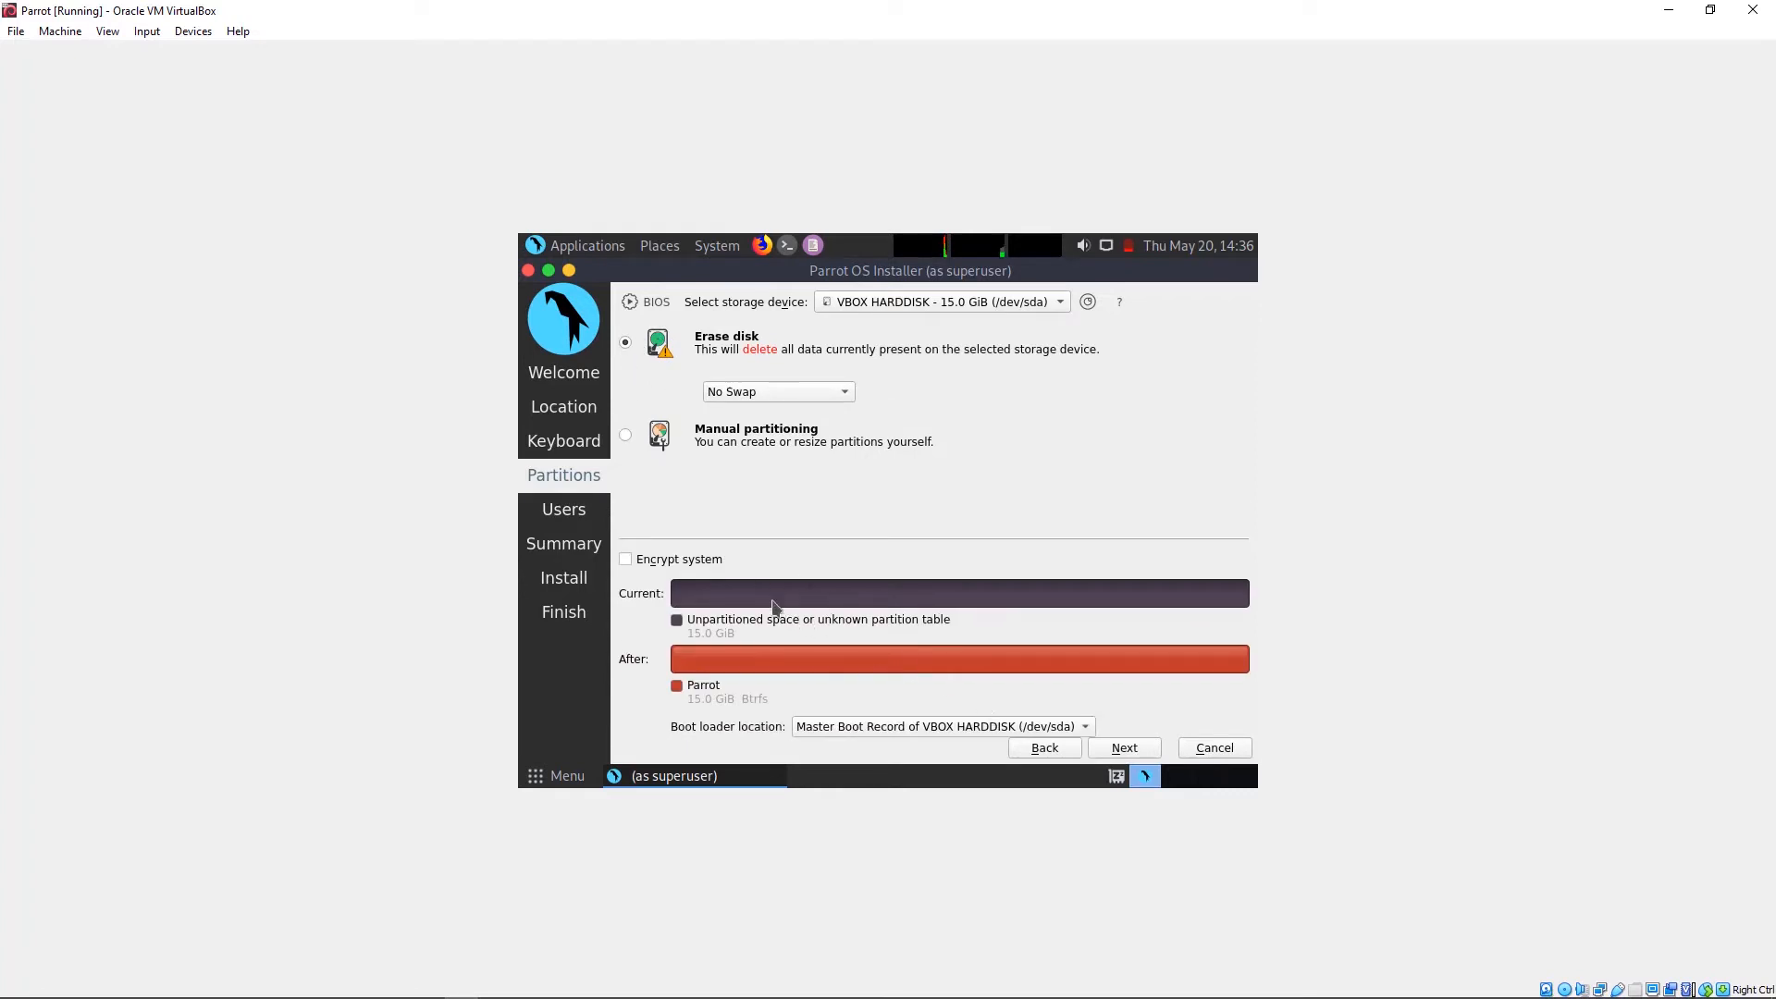
left_click(1119, 754)
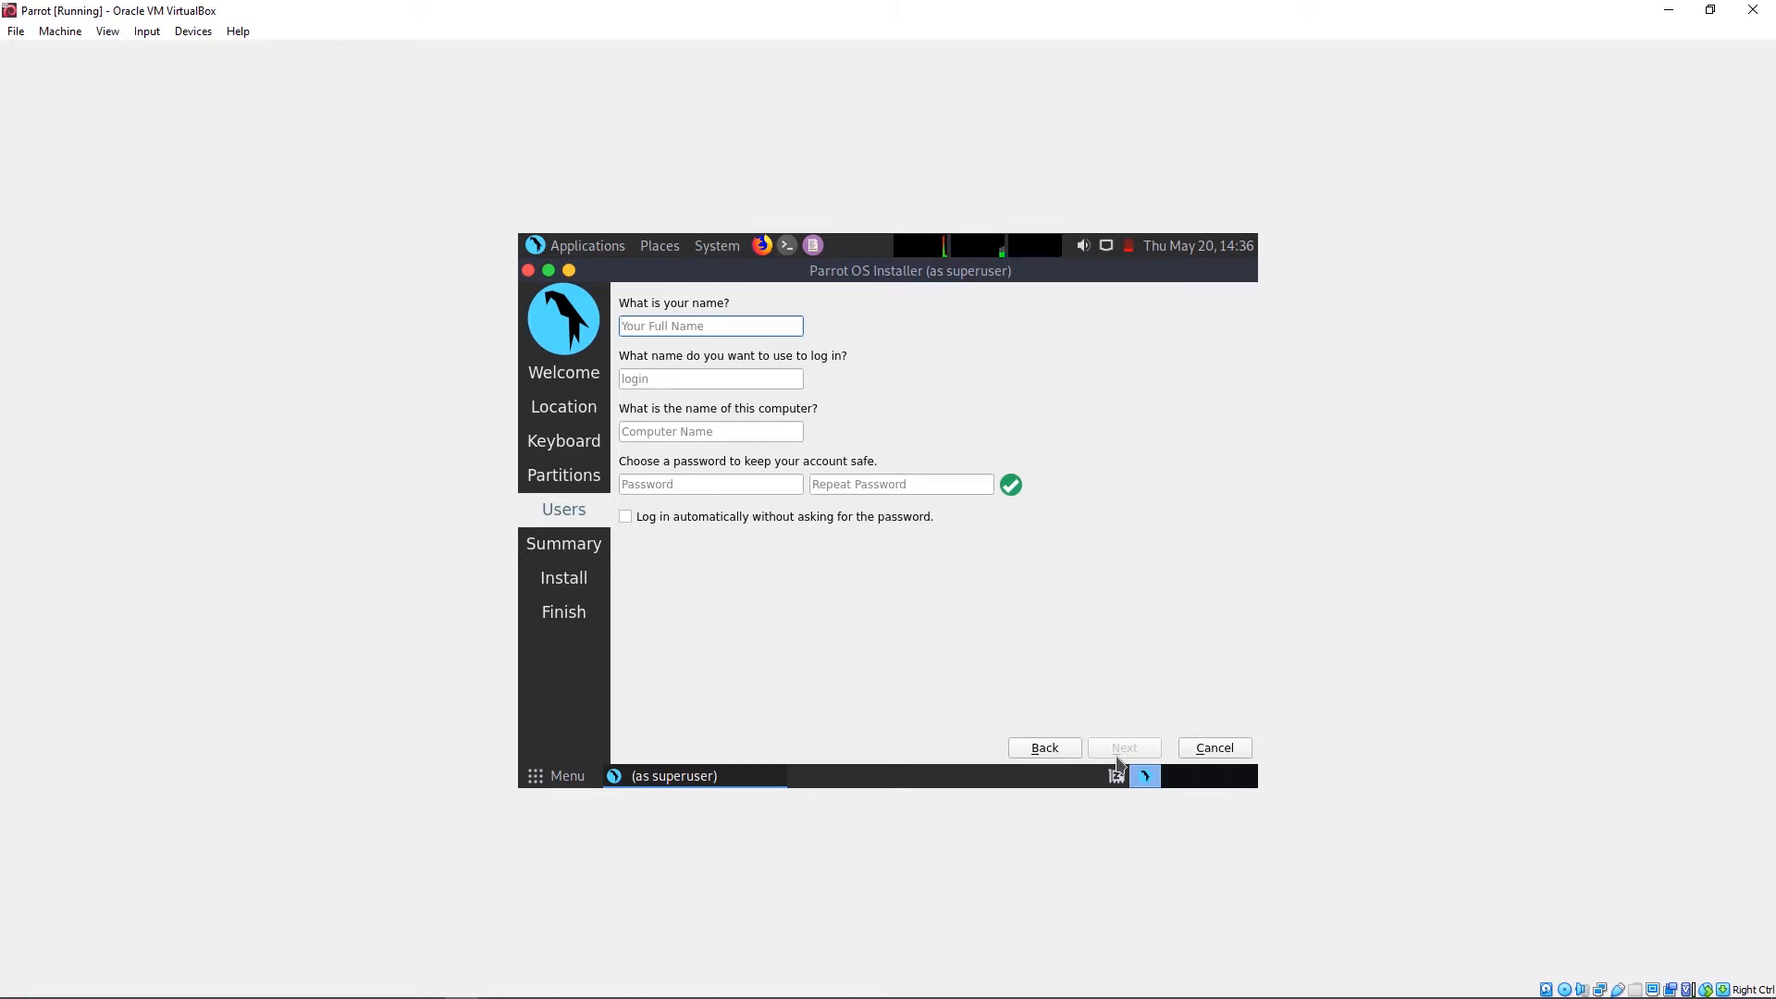
Step: Create user Parrot with a password and proceed to the install confirmation
type("Parr")
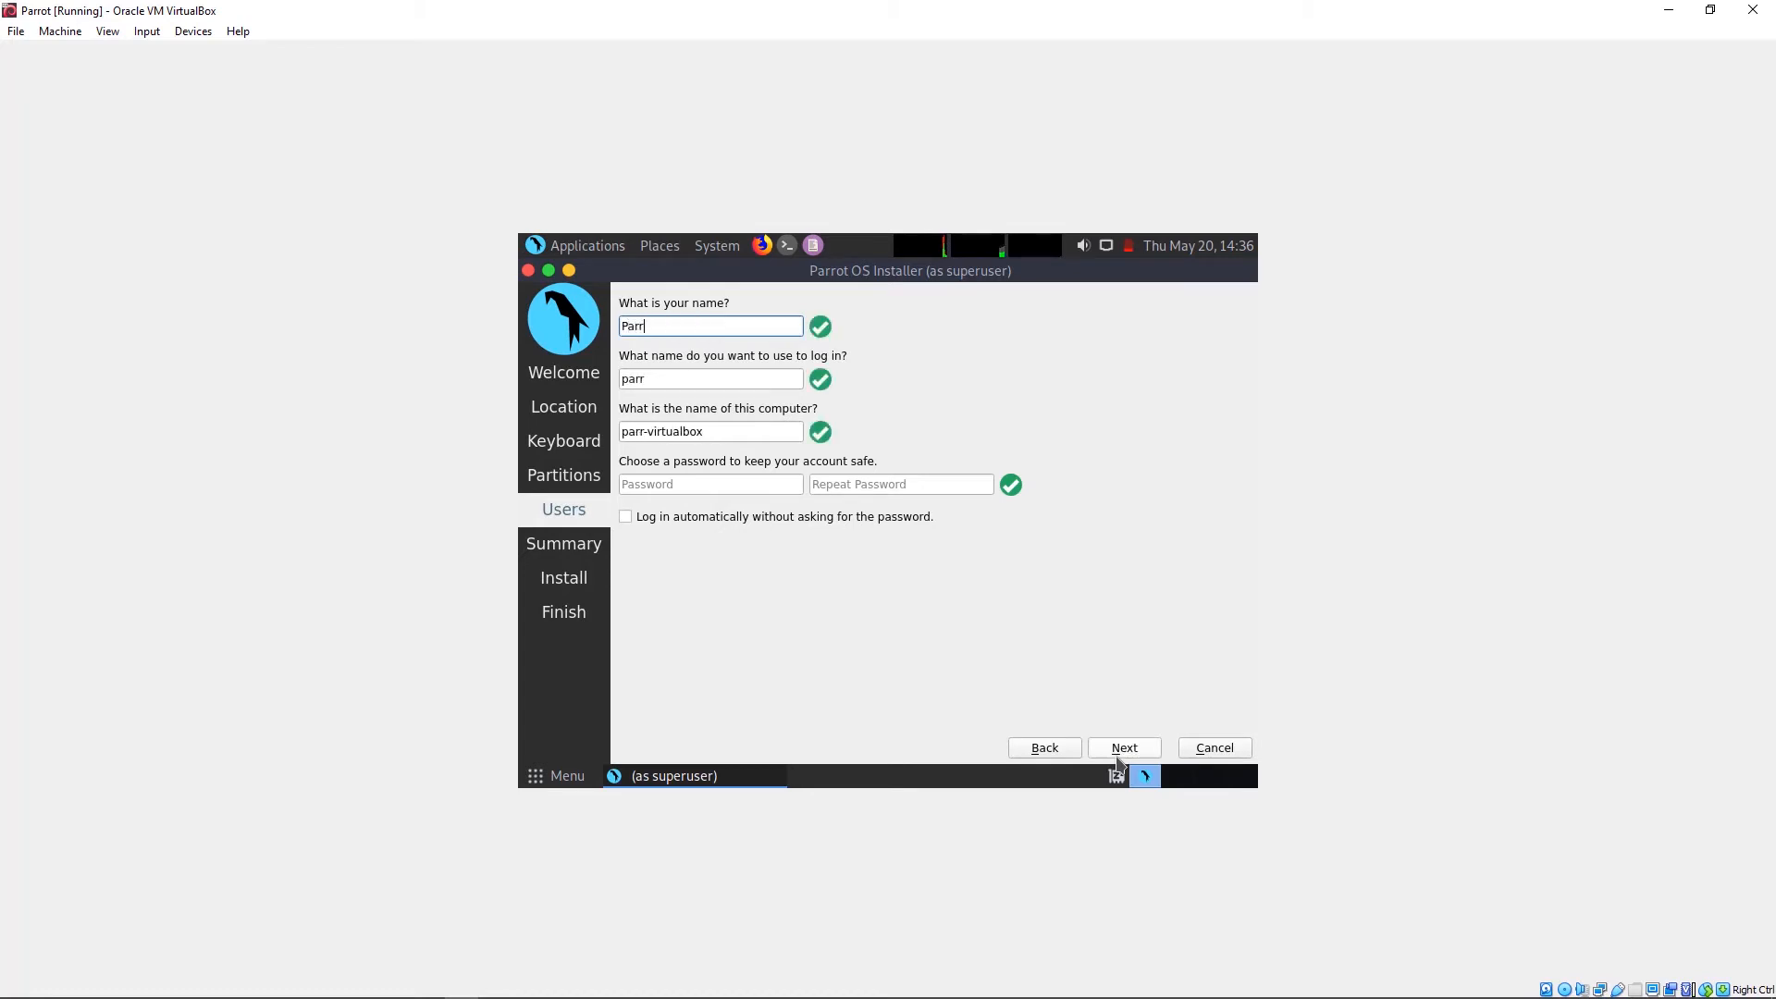
type("ot")
left_click(684, 484)
type("••••")
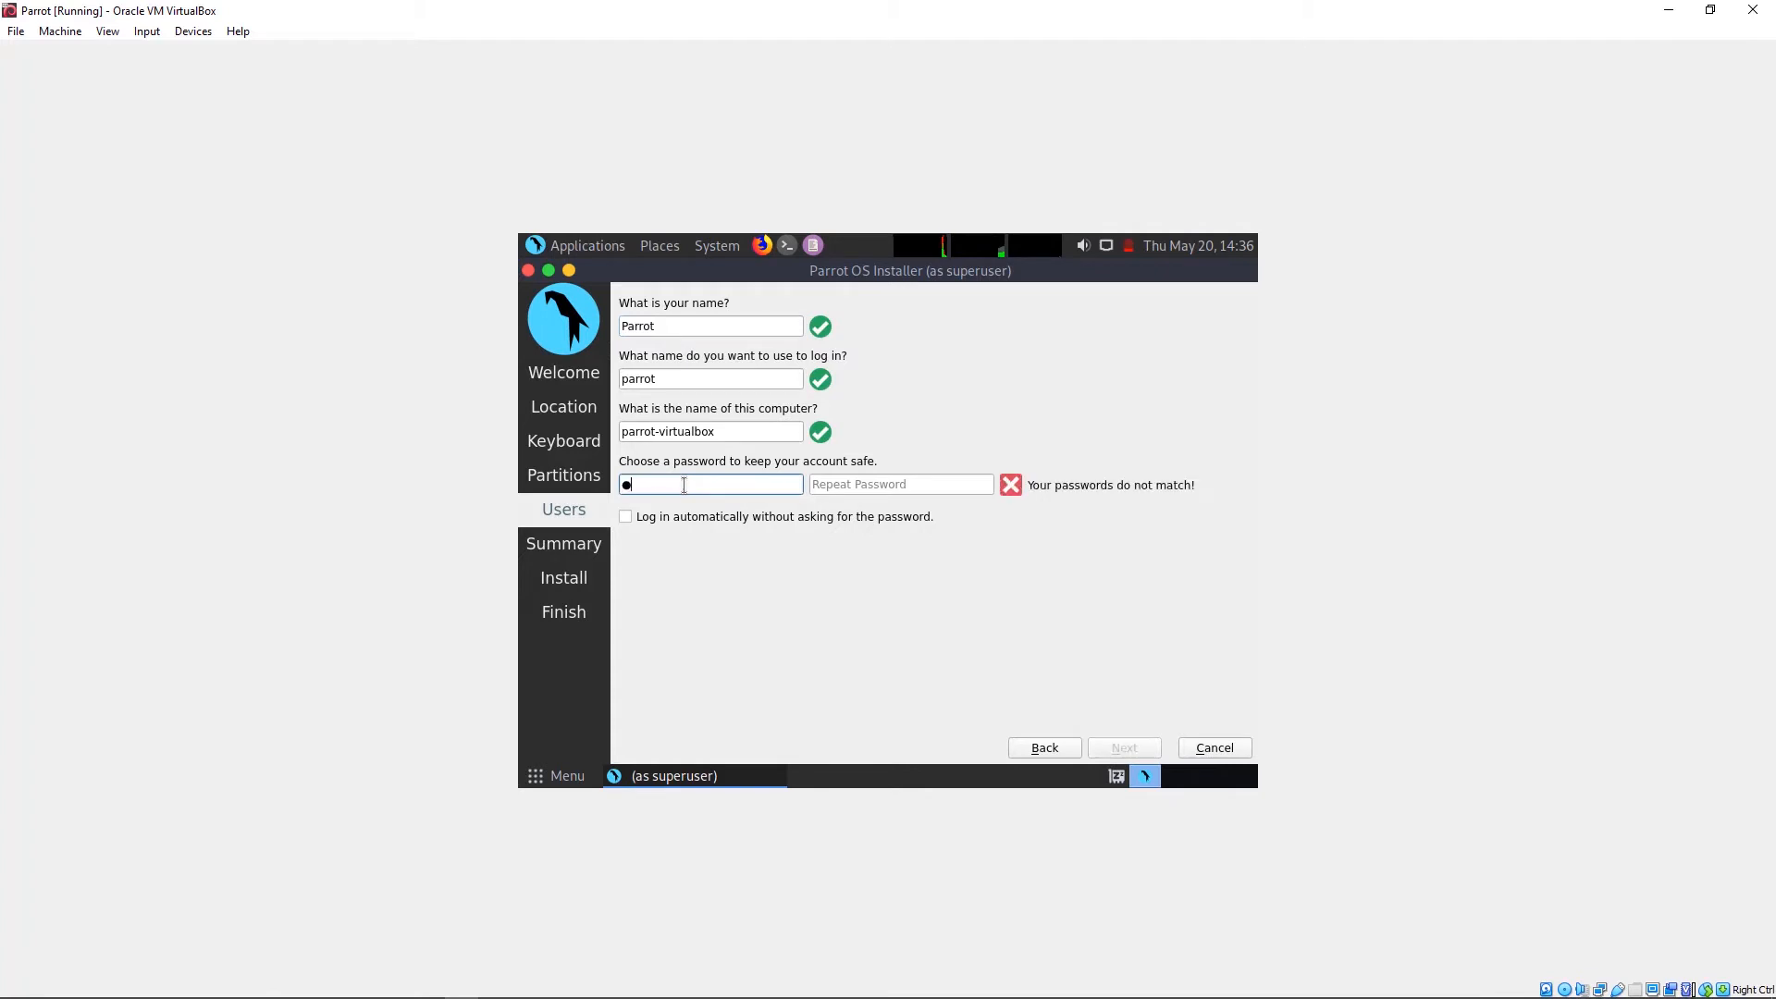
key("Tab")
type("••••")
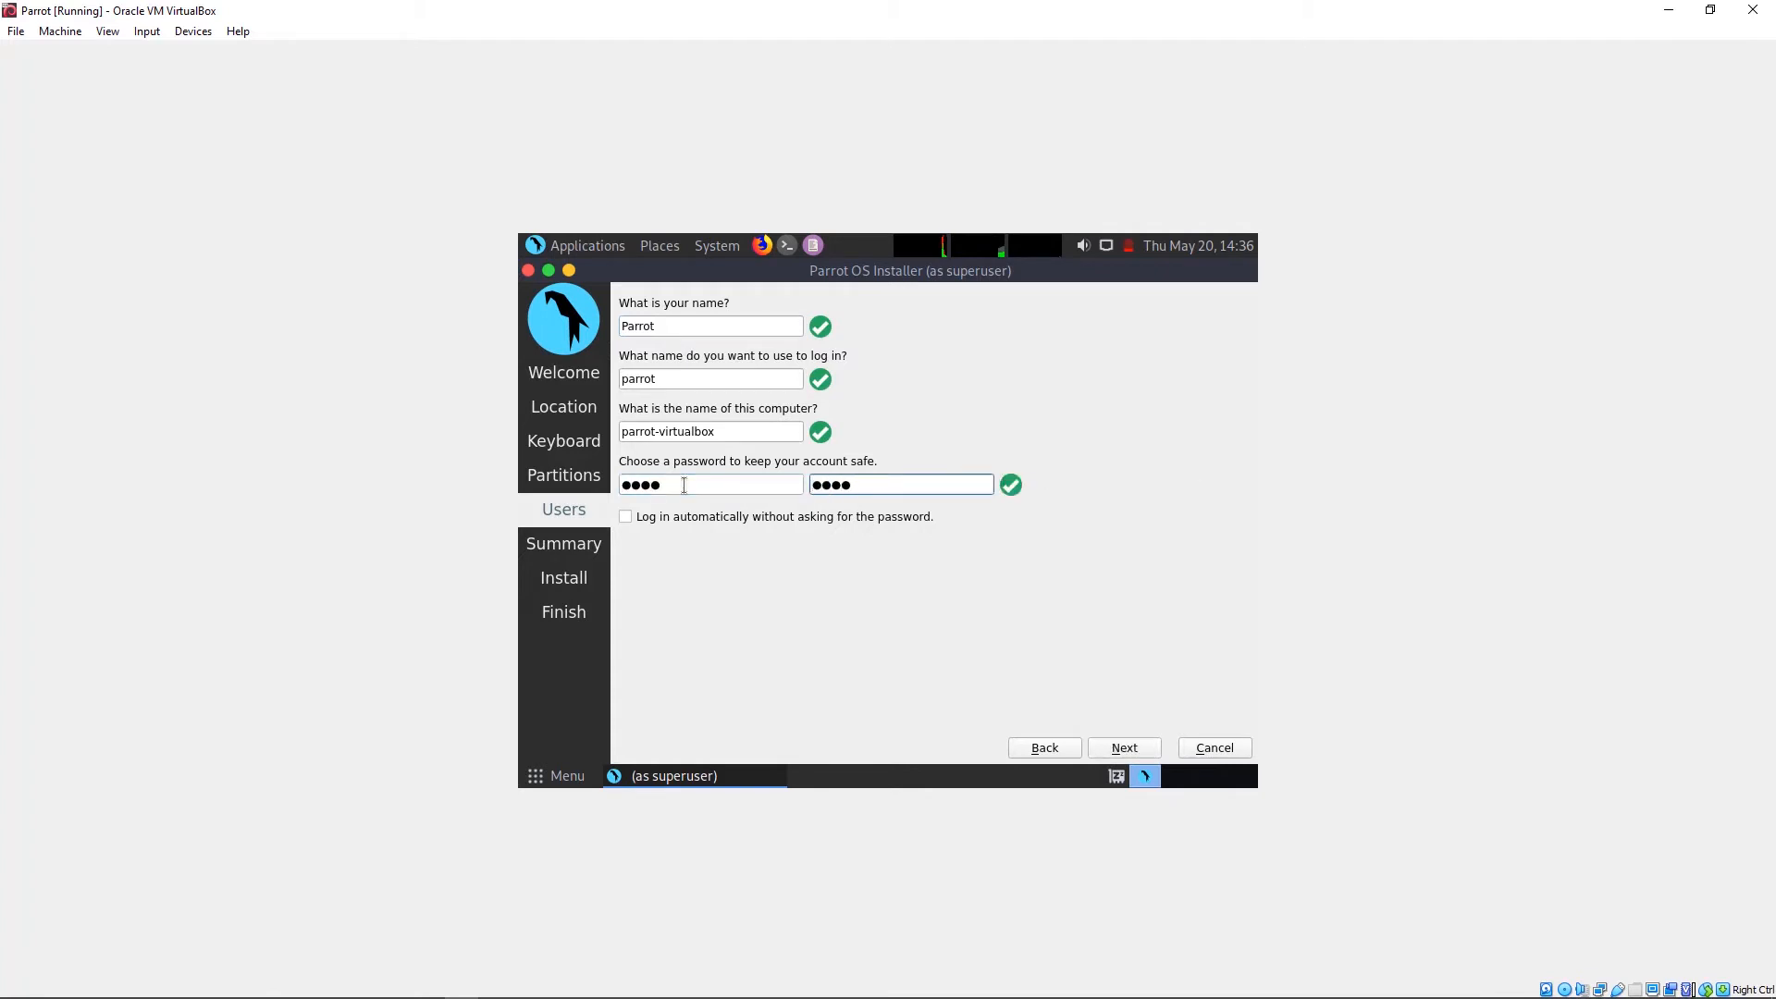
left_click(1122, 750)
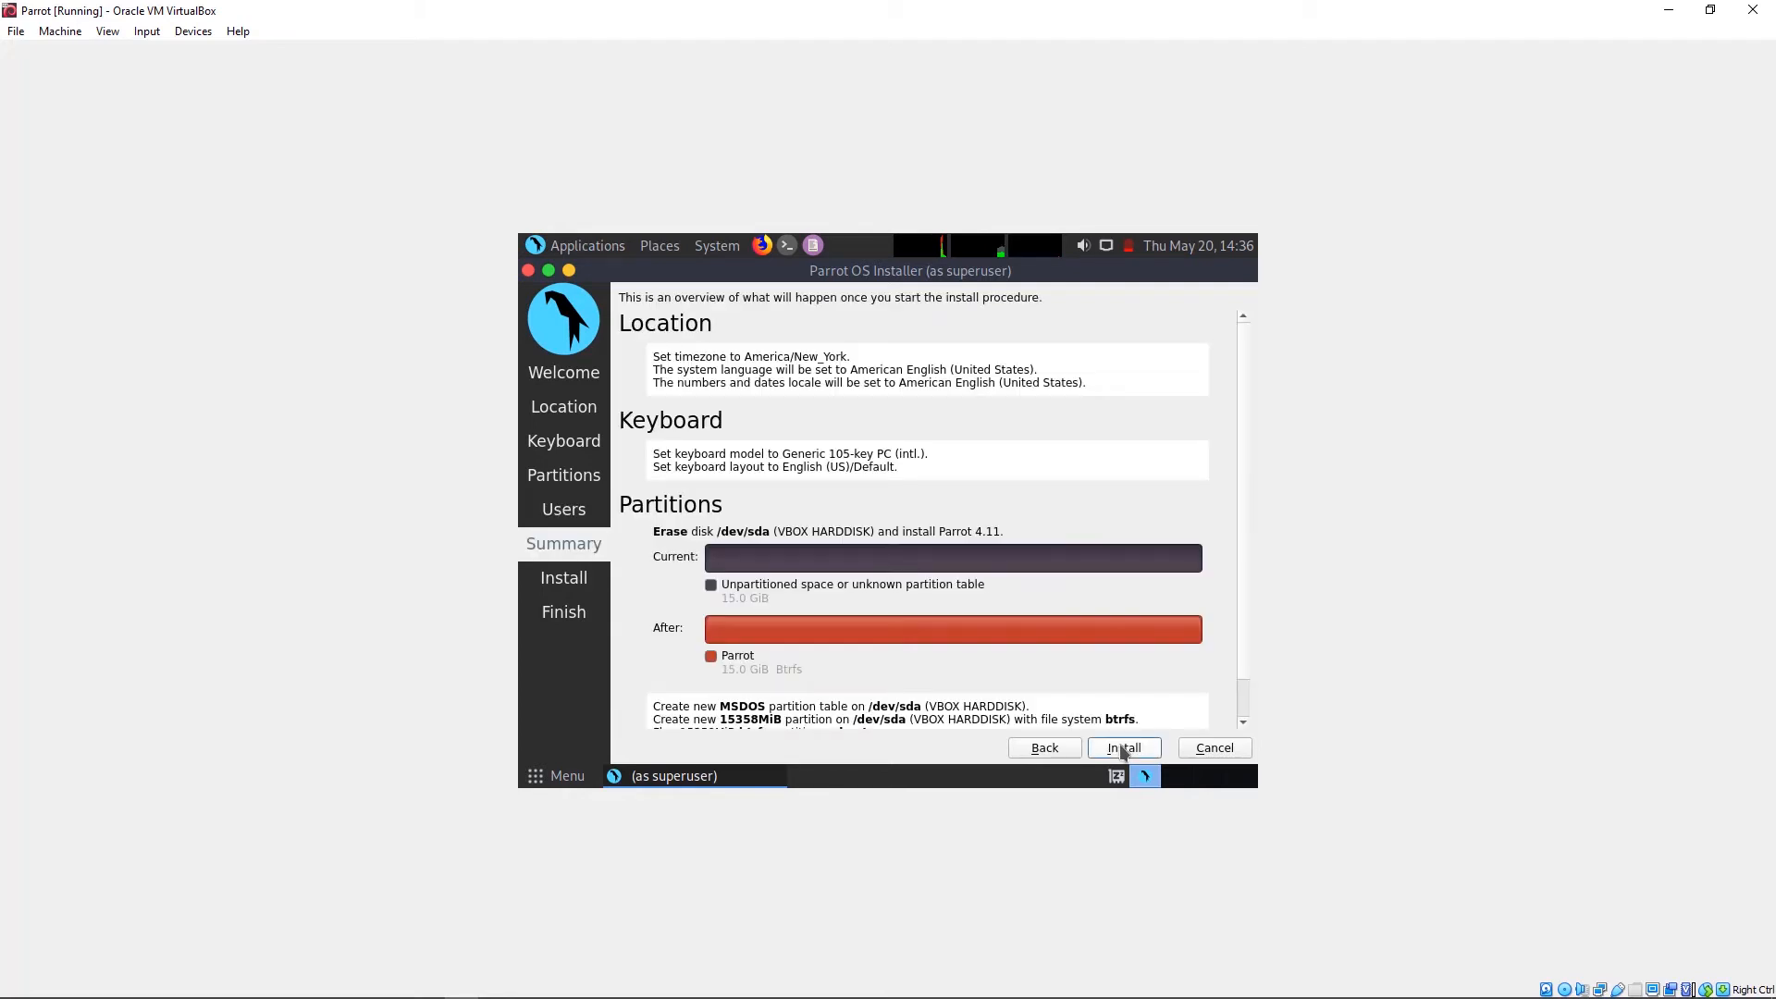
left_click(1123, 749)
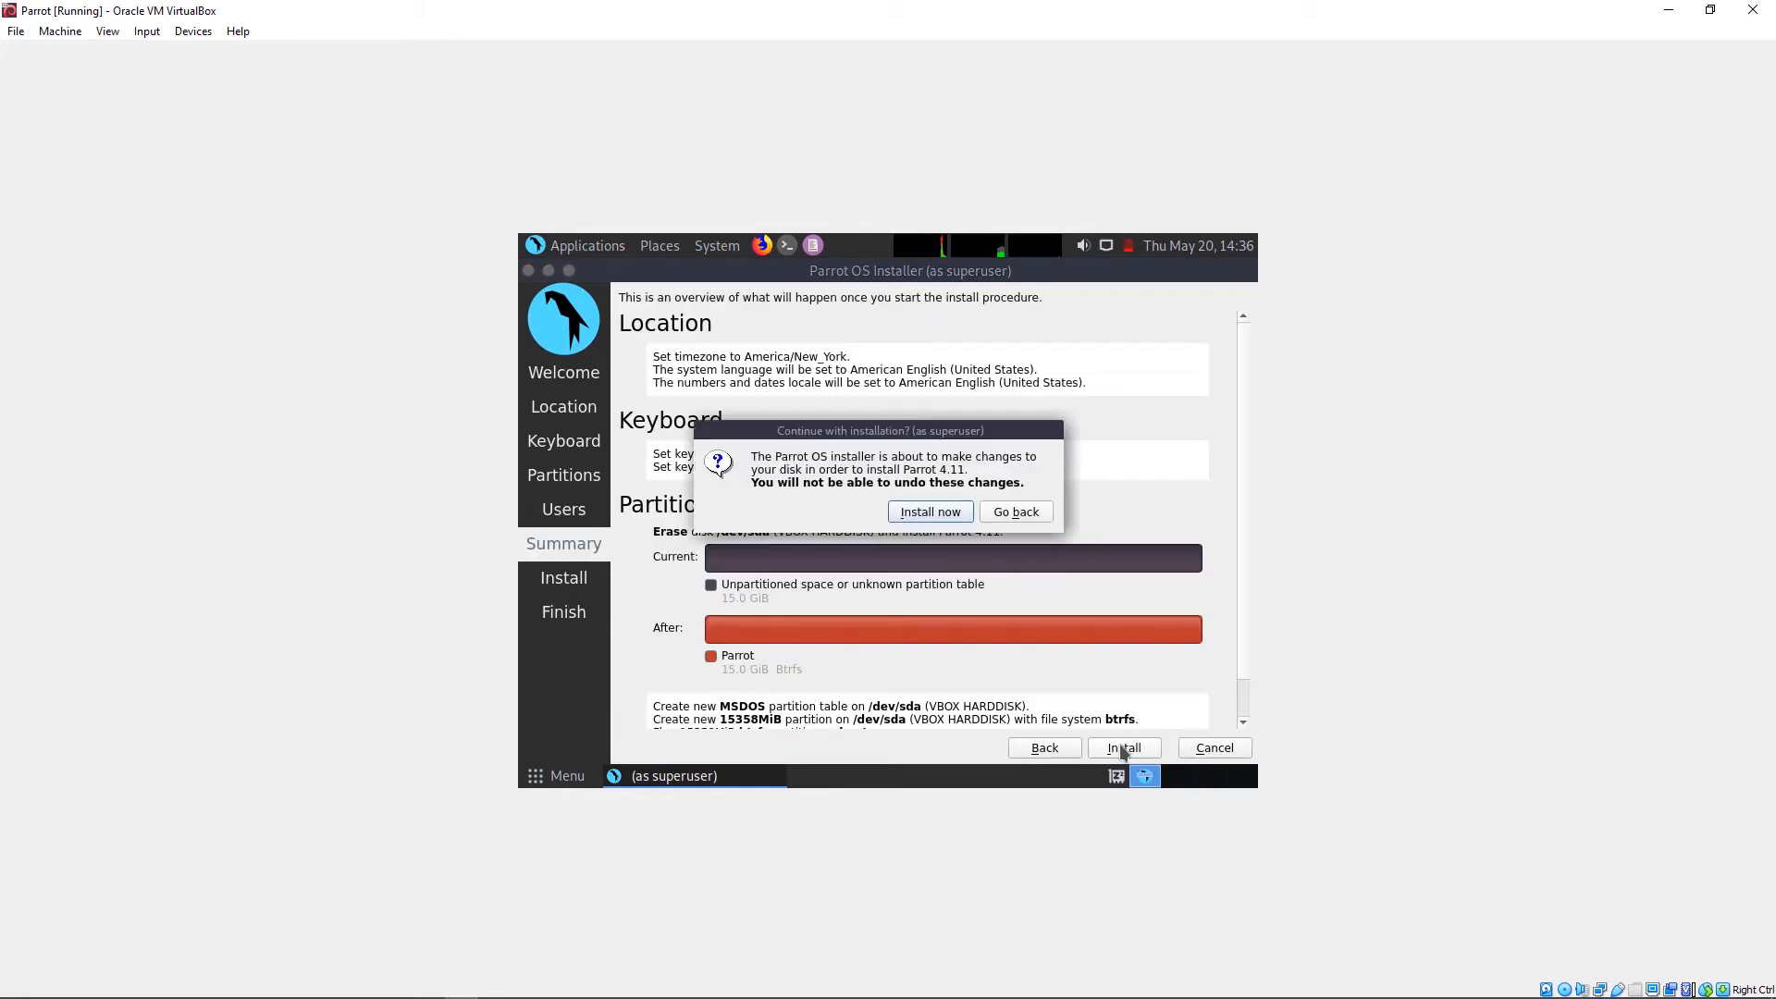
Step: Confirm Install now, then restart the VM with Done once installation completes
left_click(931, 513)
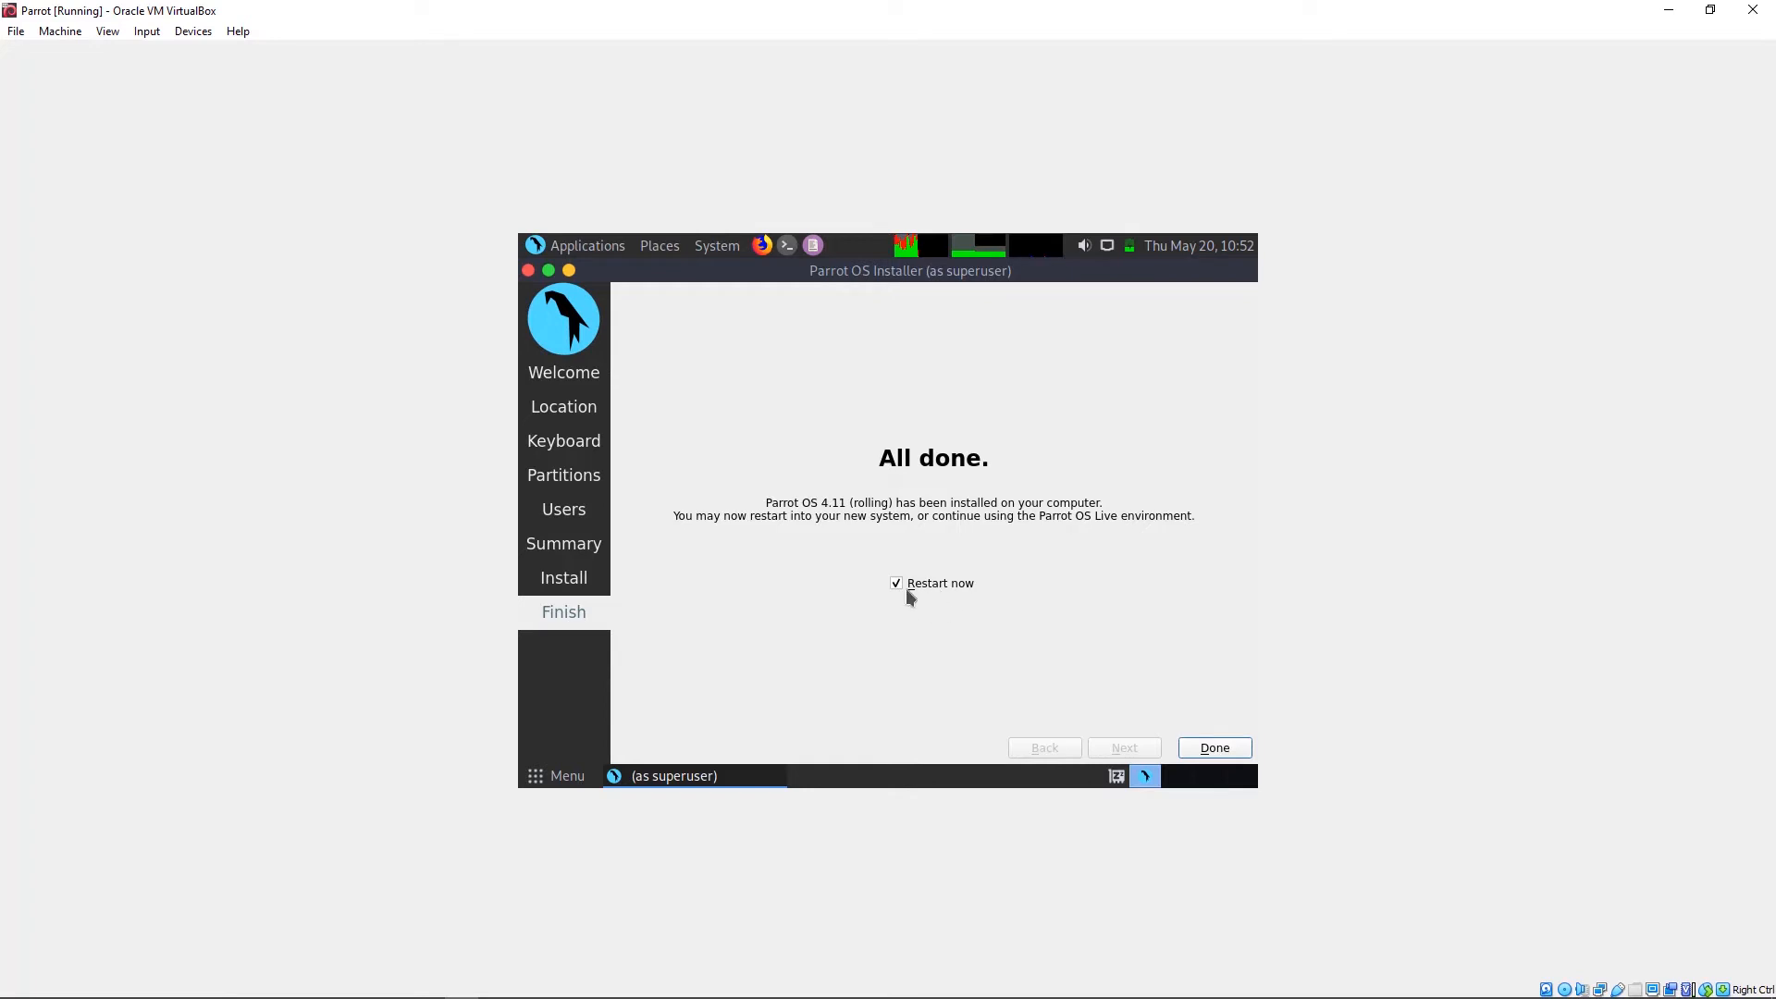
left_click(1215, 748)
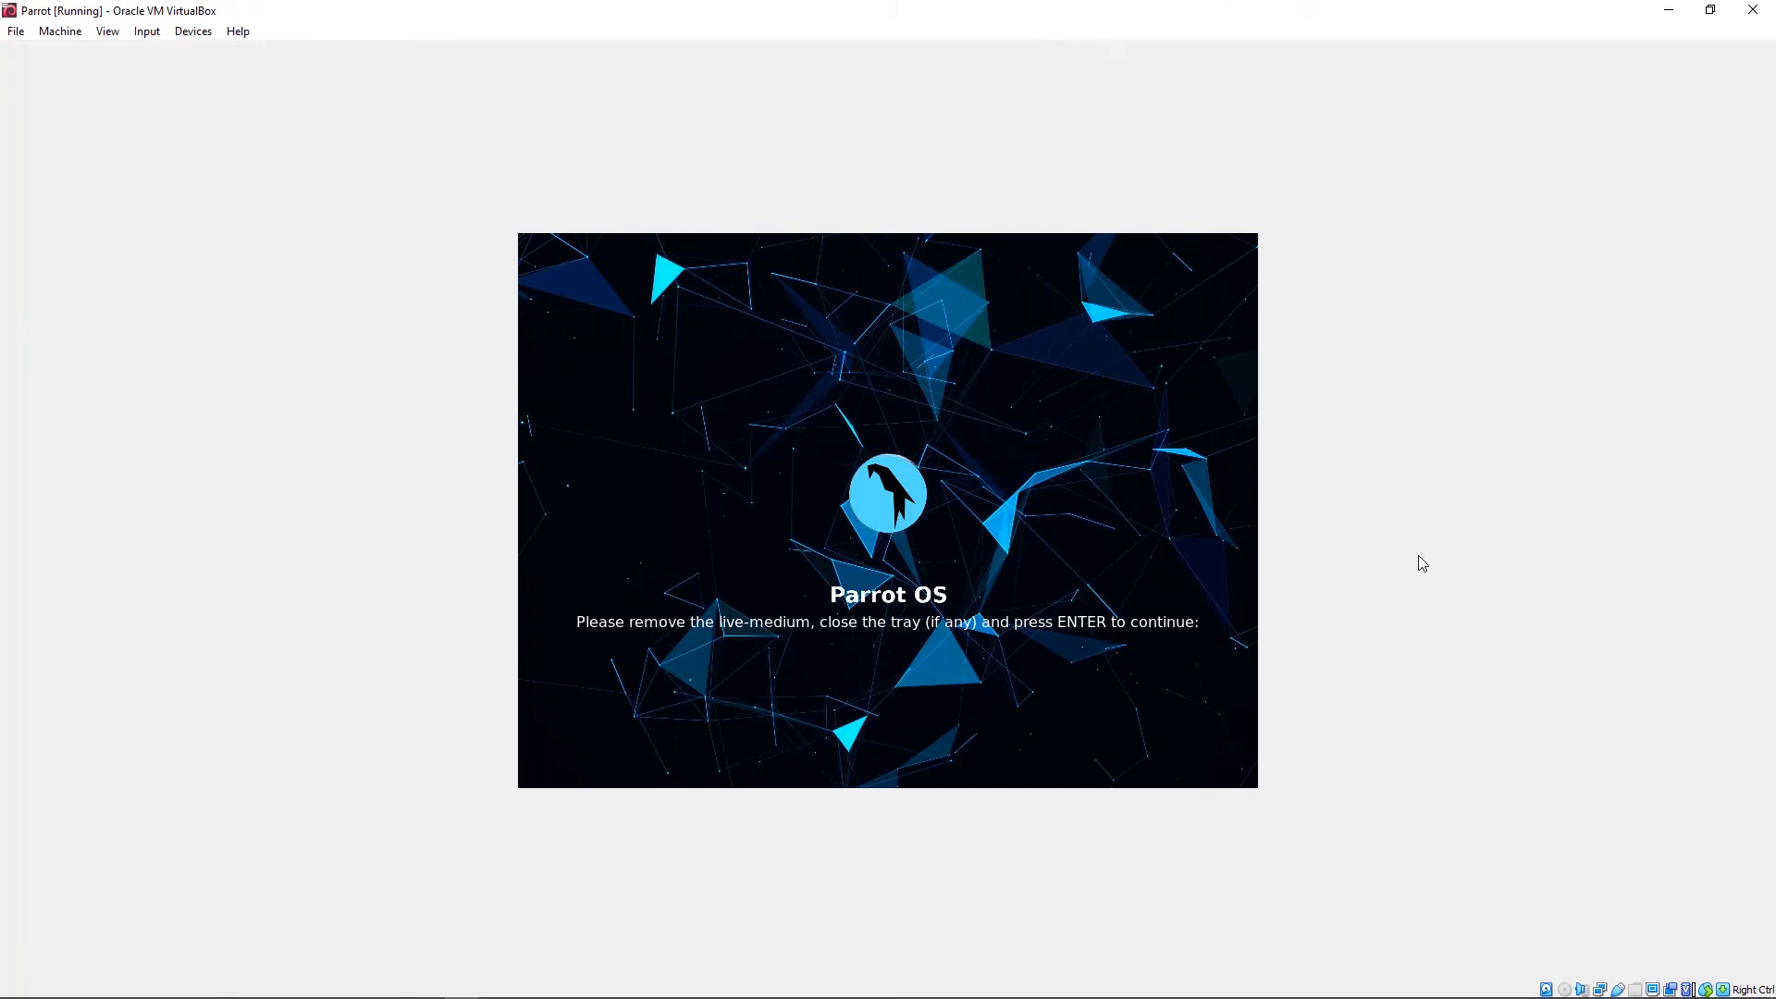
Step: Restore and reposition the VM window, then select Power off the machine when closing
double_click(848, 19)
left_click_drag(868, 192, 790, 167)
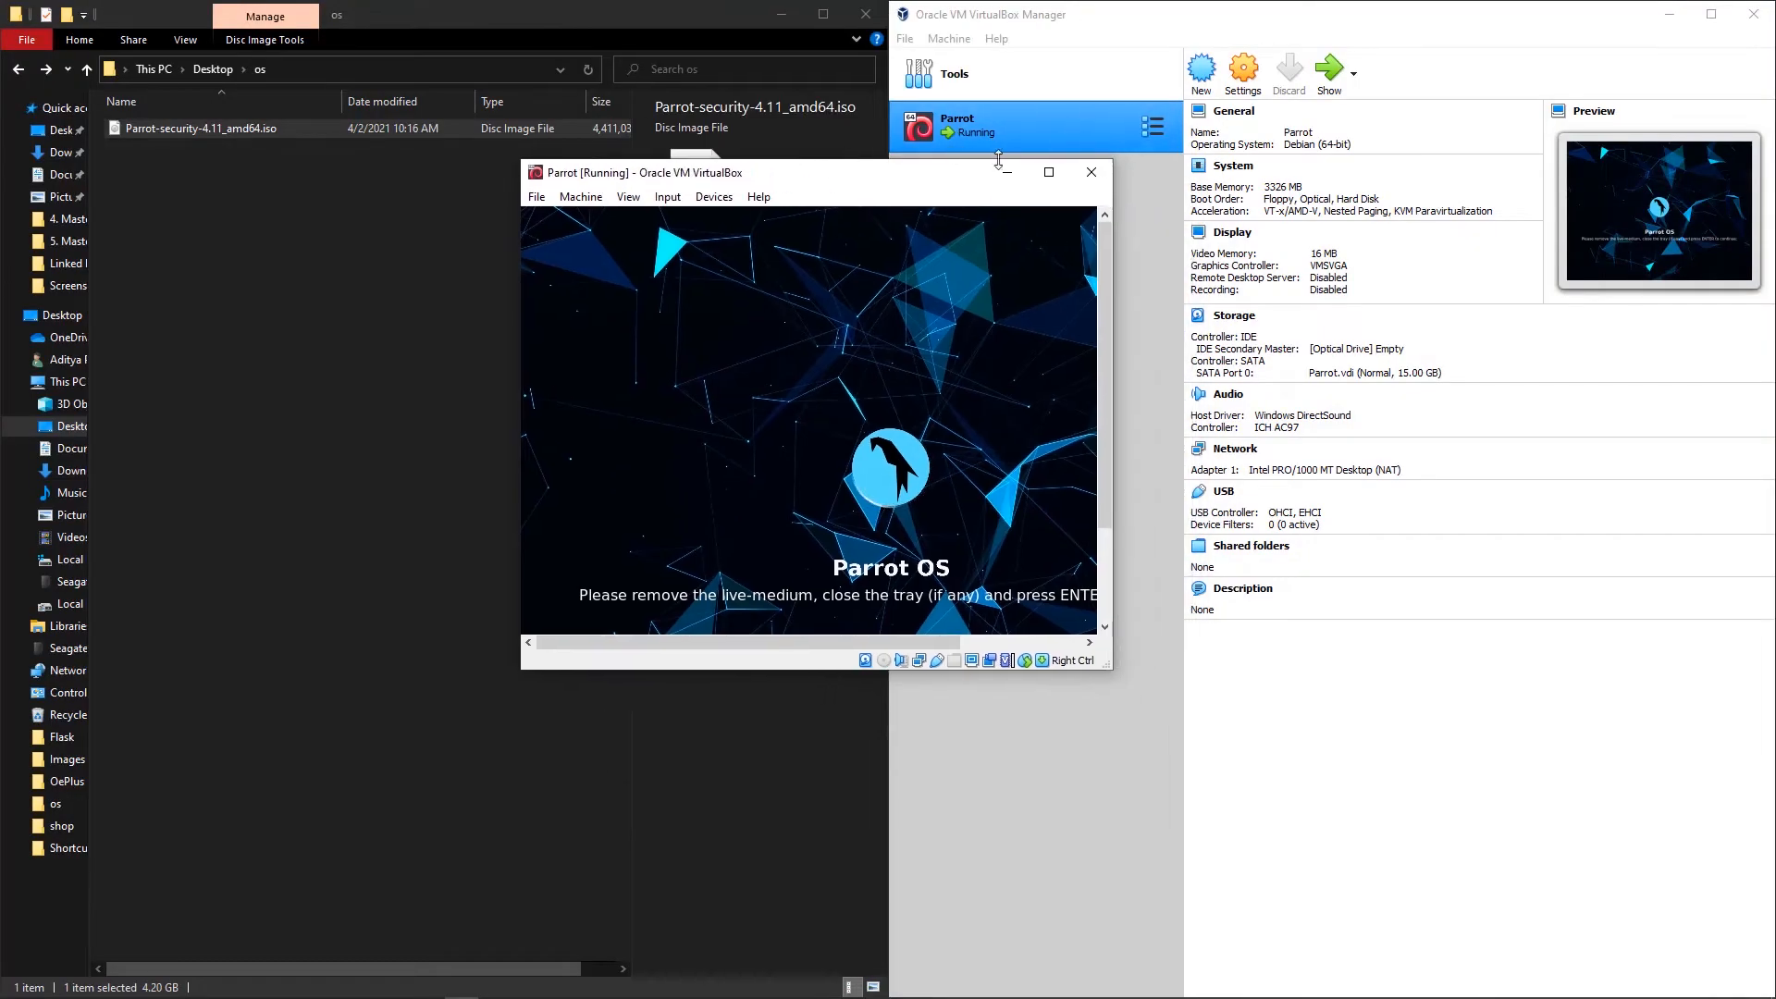
left_click(1092, 172)
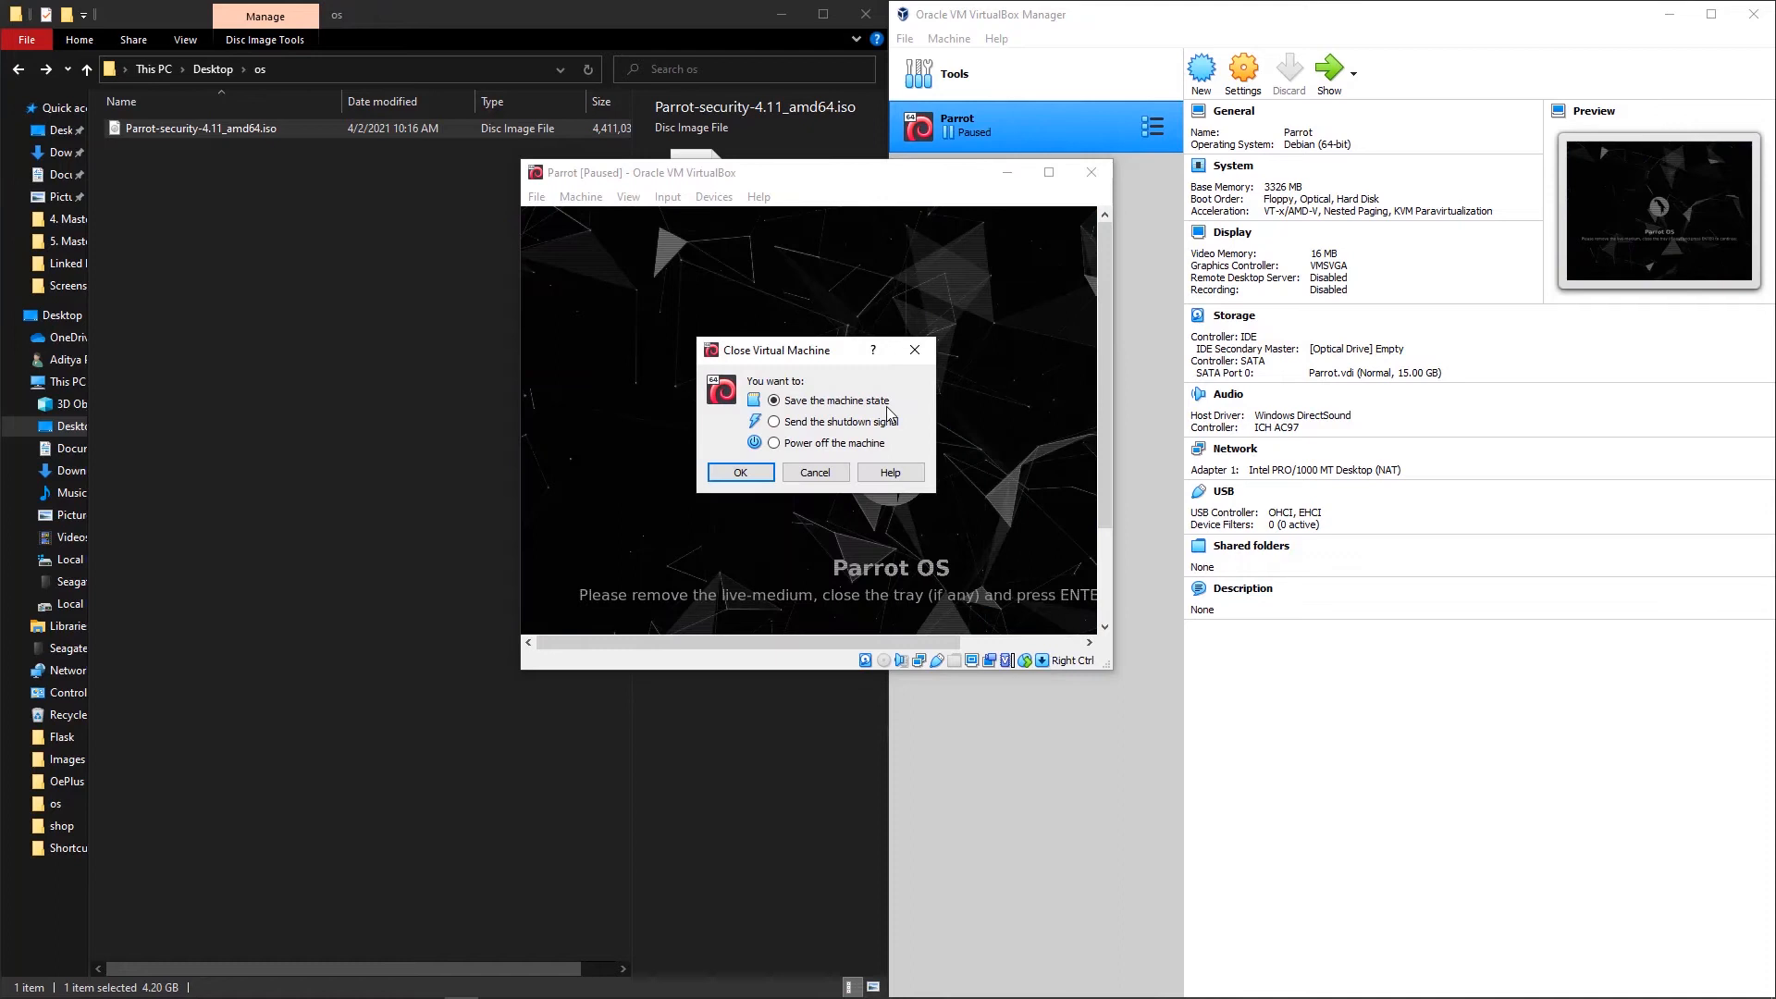
left_click(777, 443)
Step: Power off the VM and check the IDE optical drive in Storage settings
left_click(740, 472)
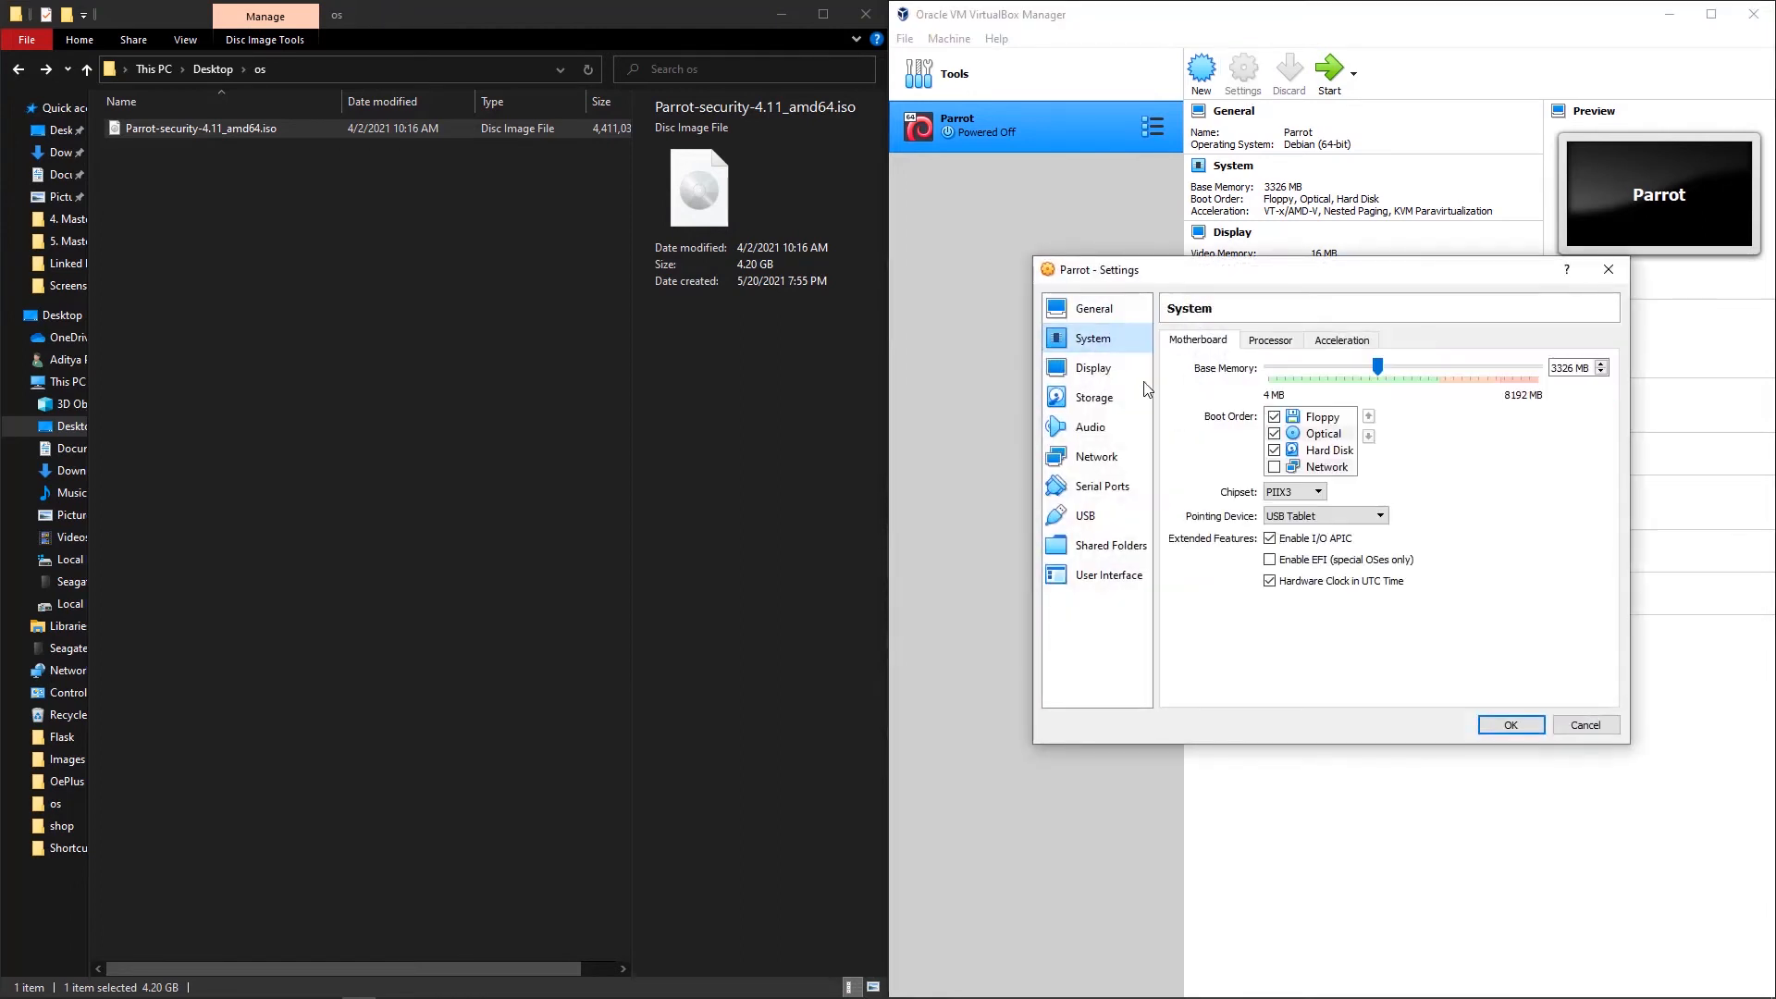
left_click(1096, 397)
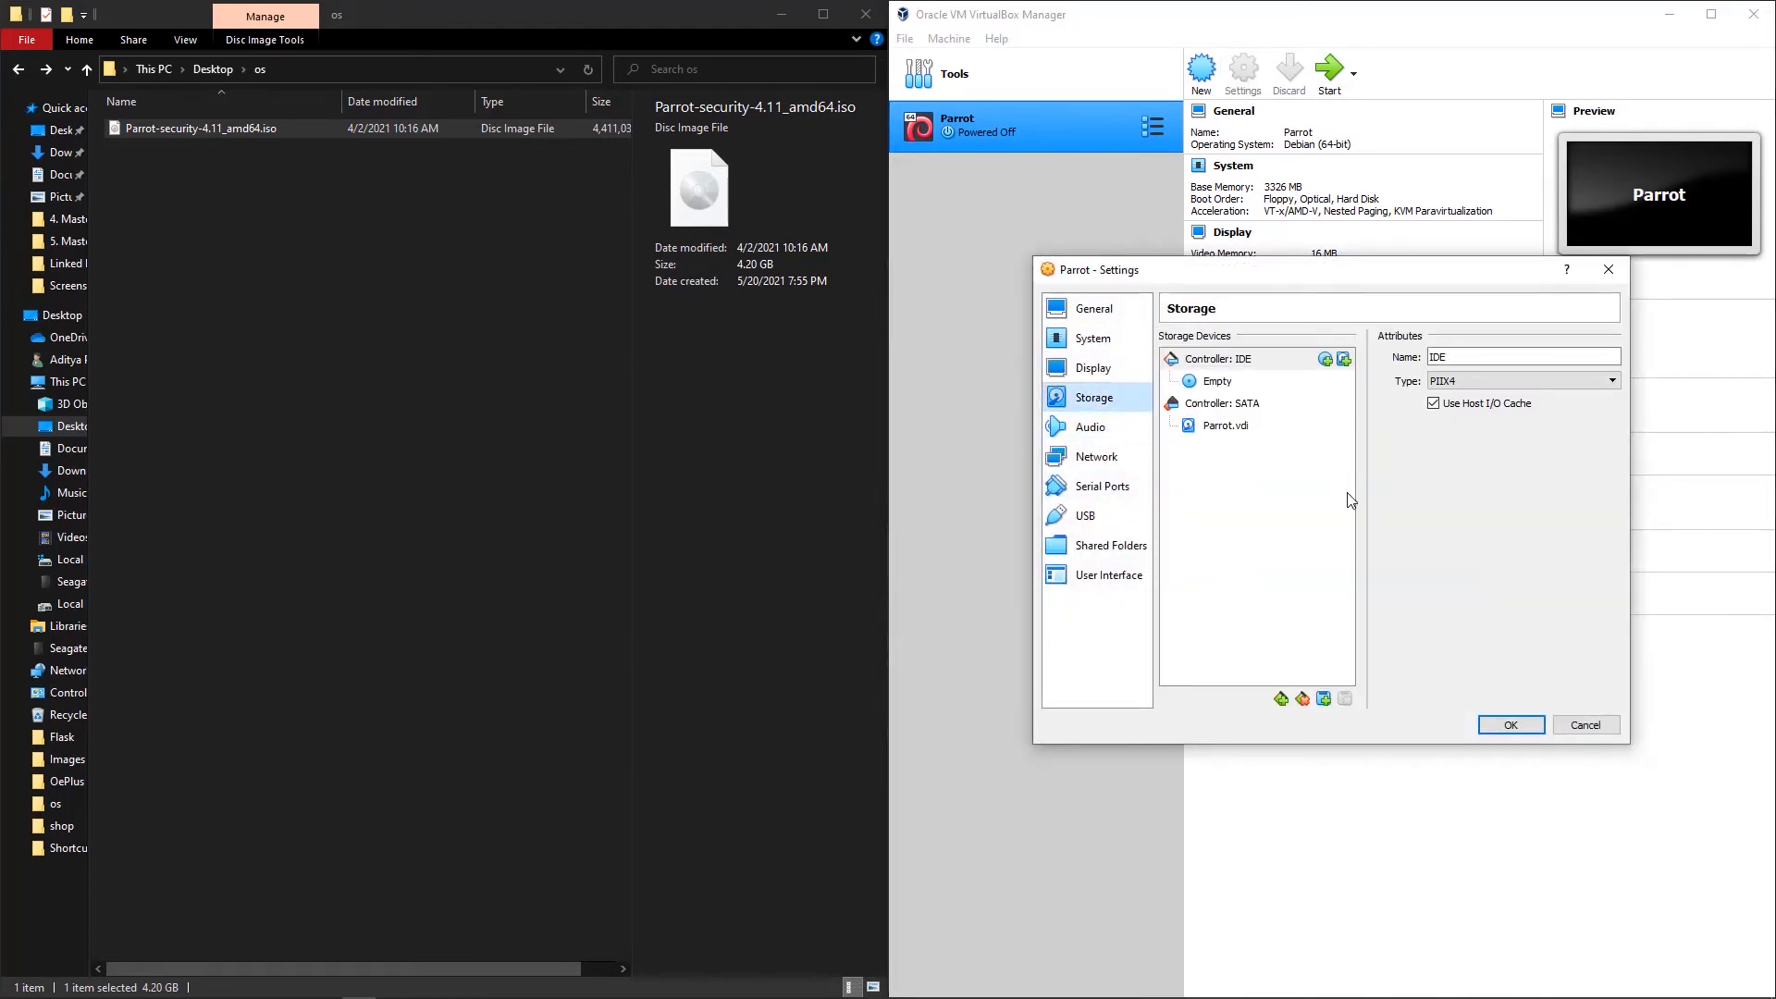
left_click(1348, 494)
left_click(1239, 387)
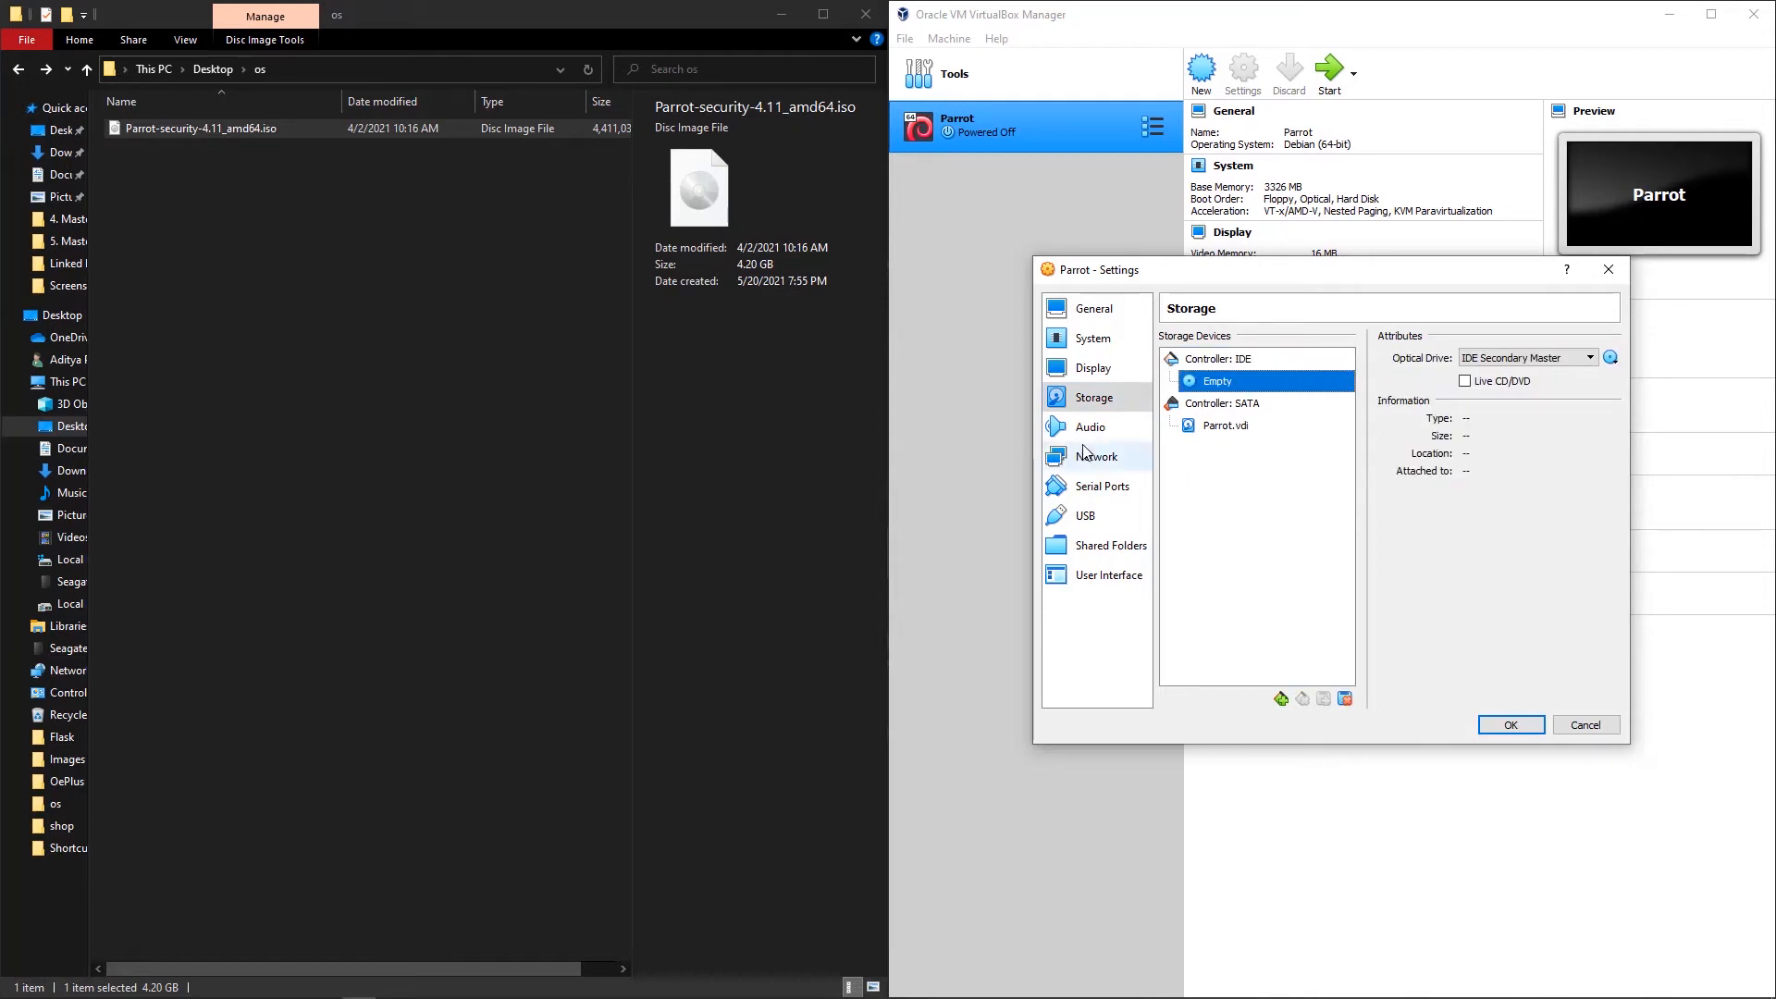
Step: Set the processor count to 3 CPUs, save the settings, and start the VM
left_click(1092, 338)
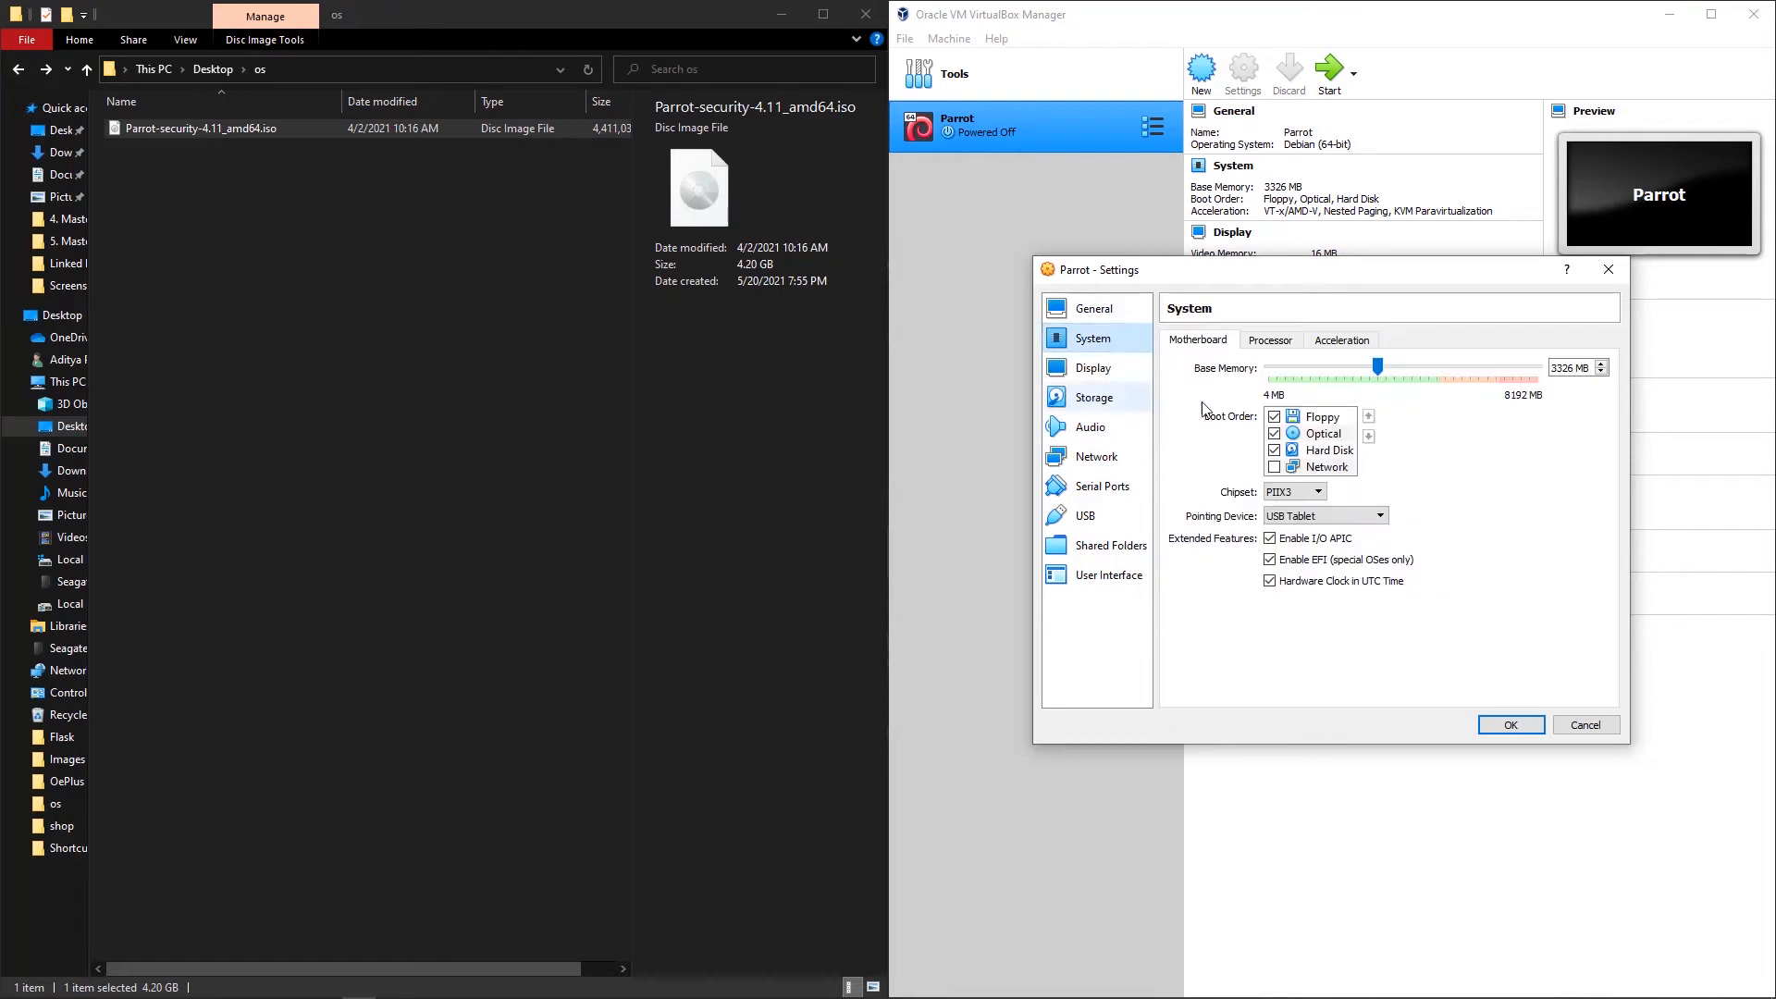
left_click(1274, 340)
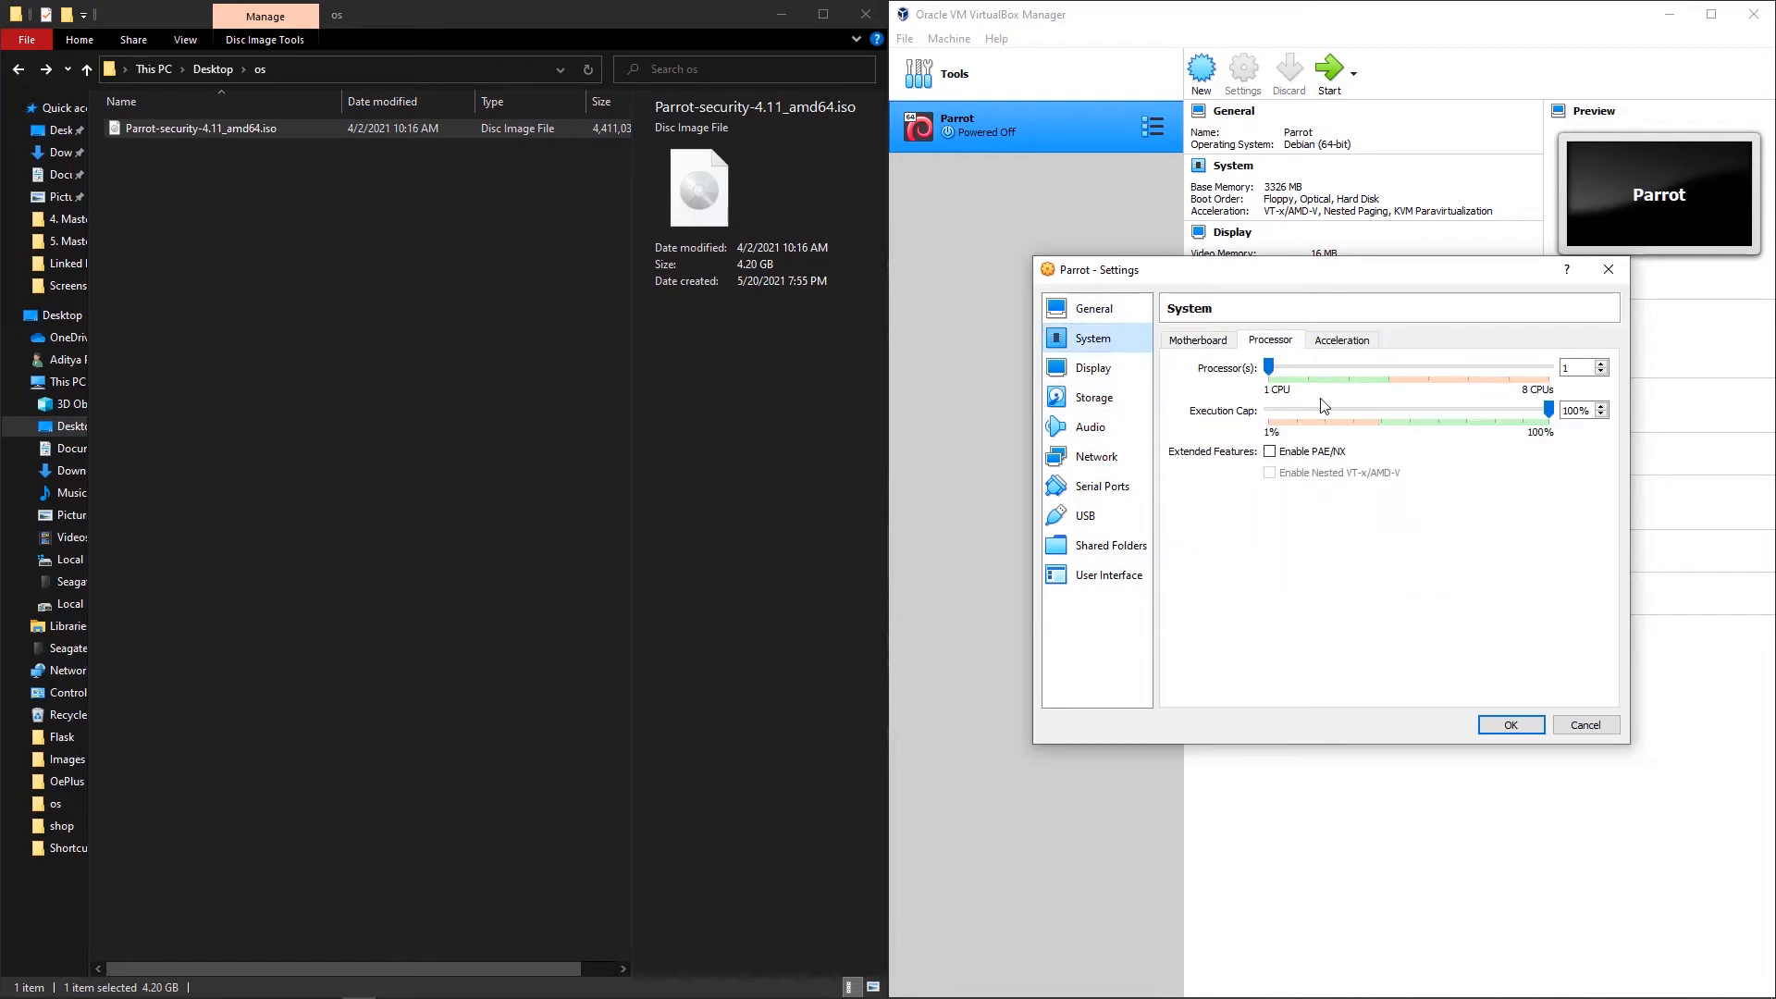
left_click(1365, 369)
left_click(1371, 345)
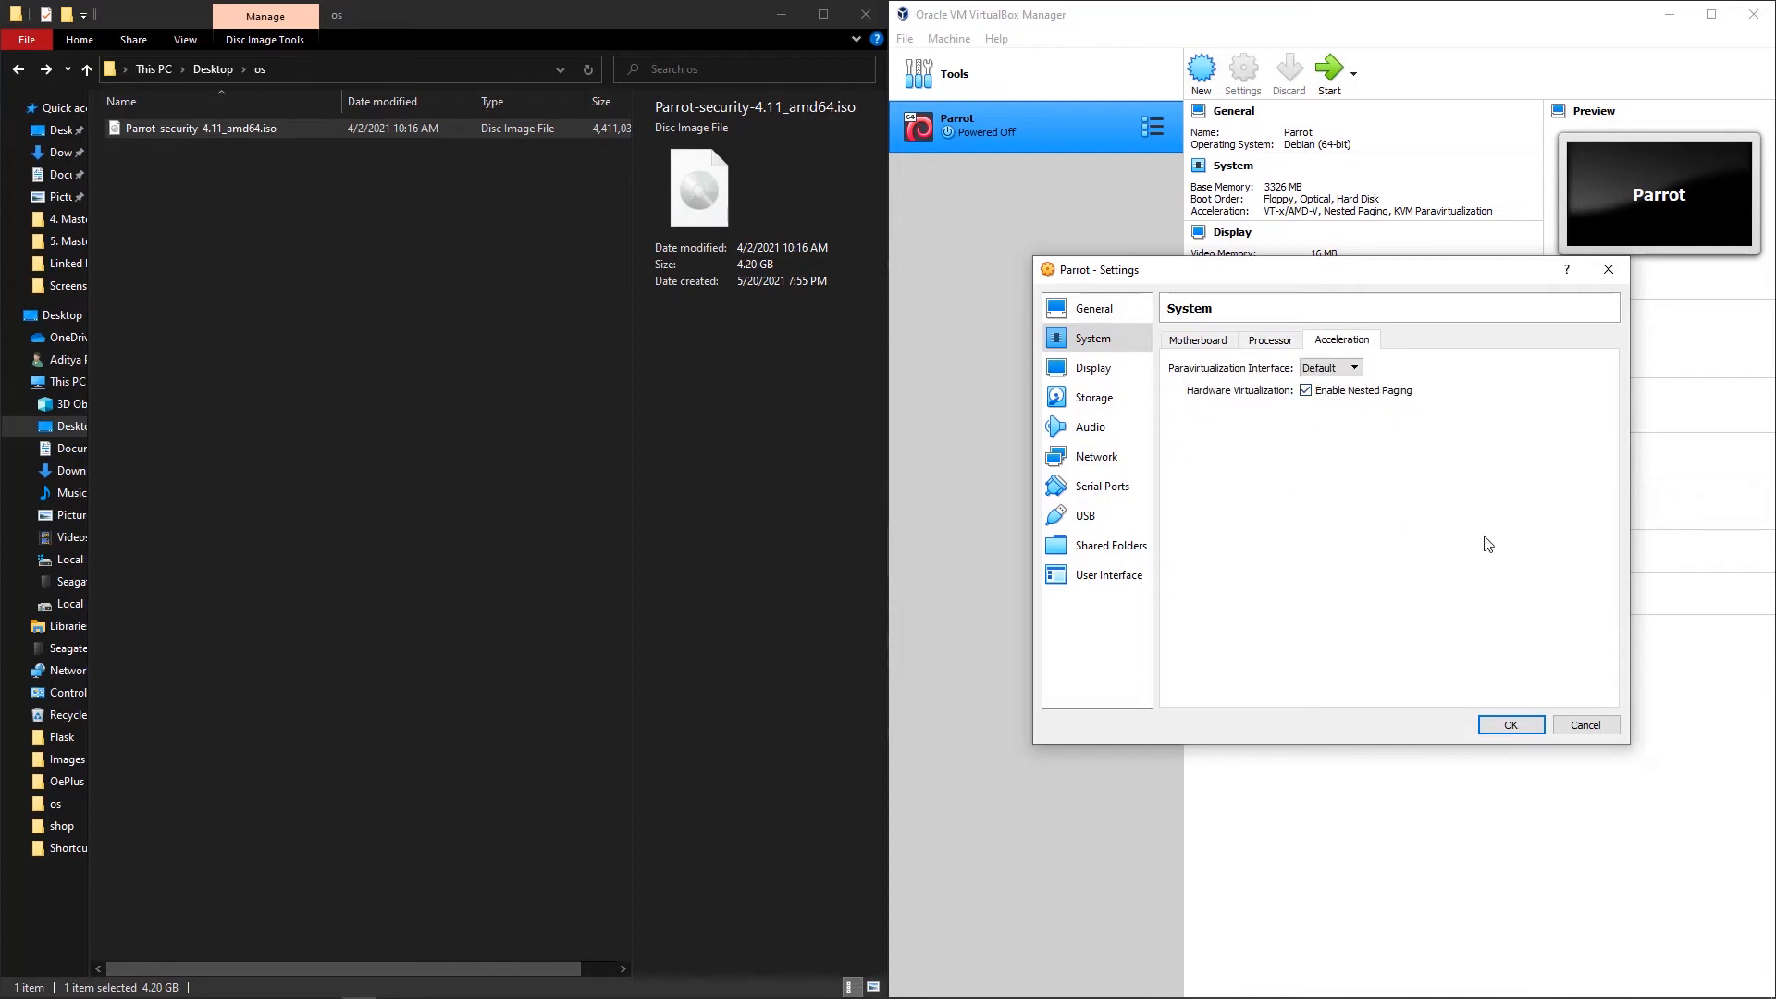
left_click(1508, 725)
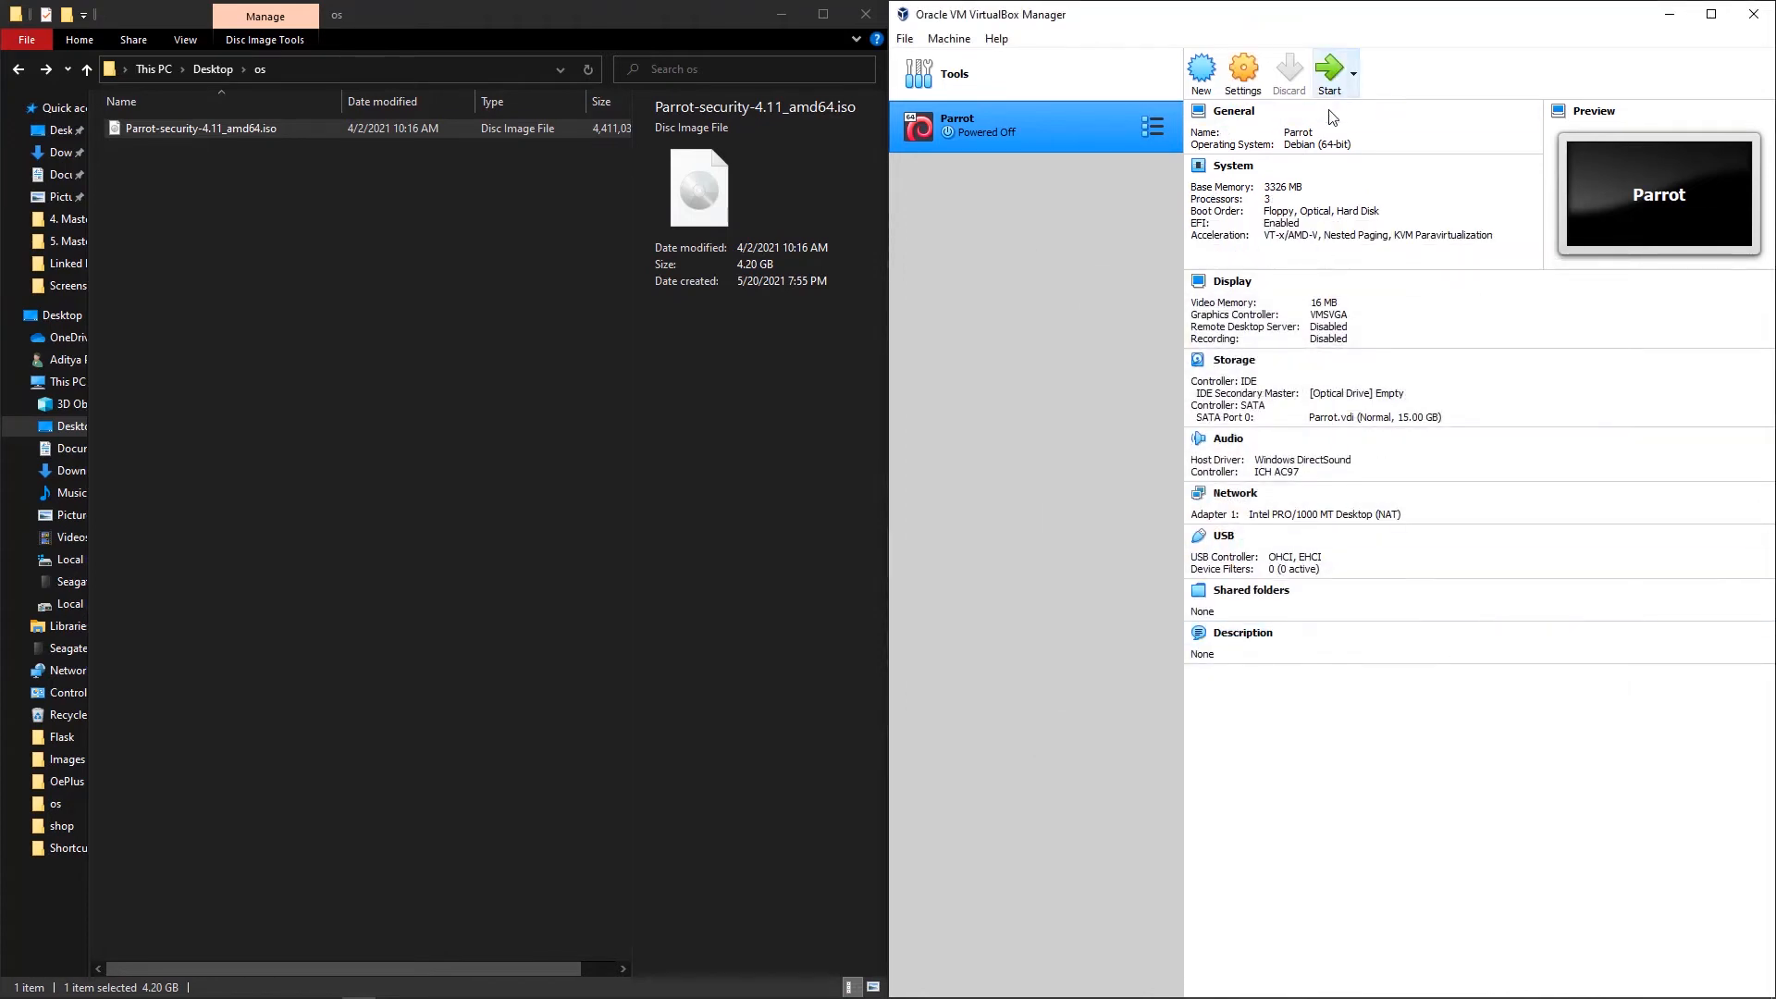
left_click(1329, 73)
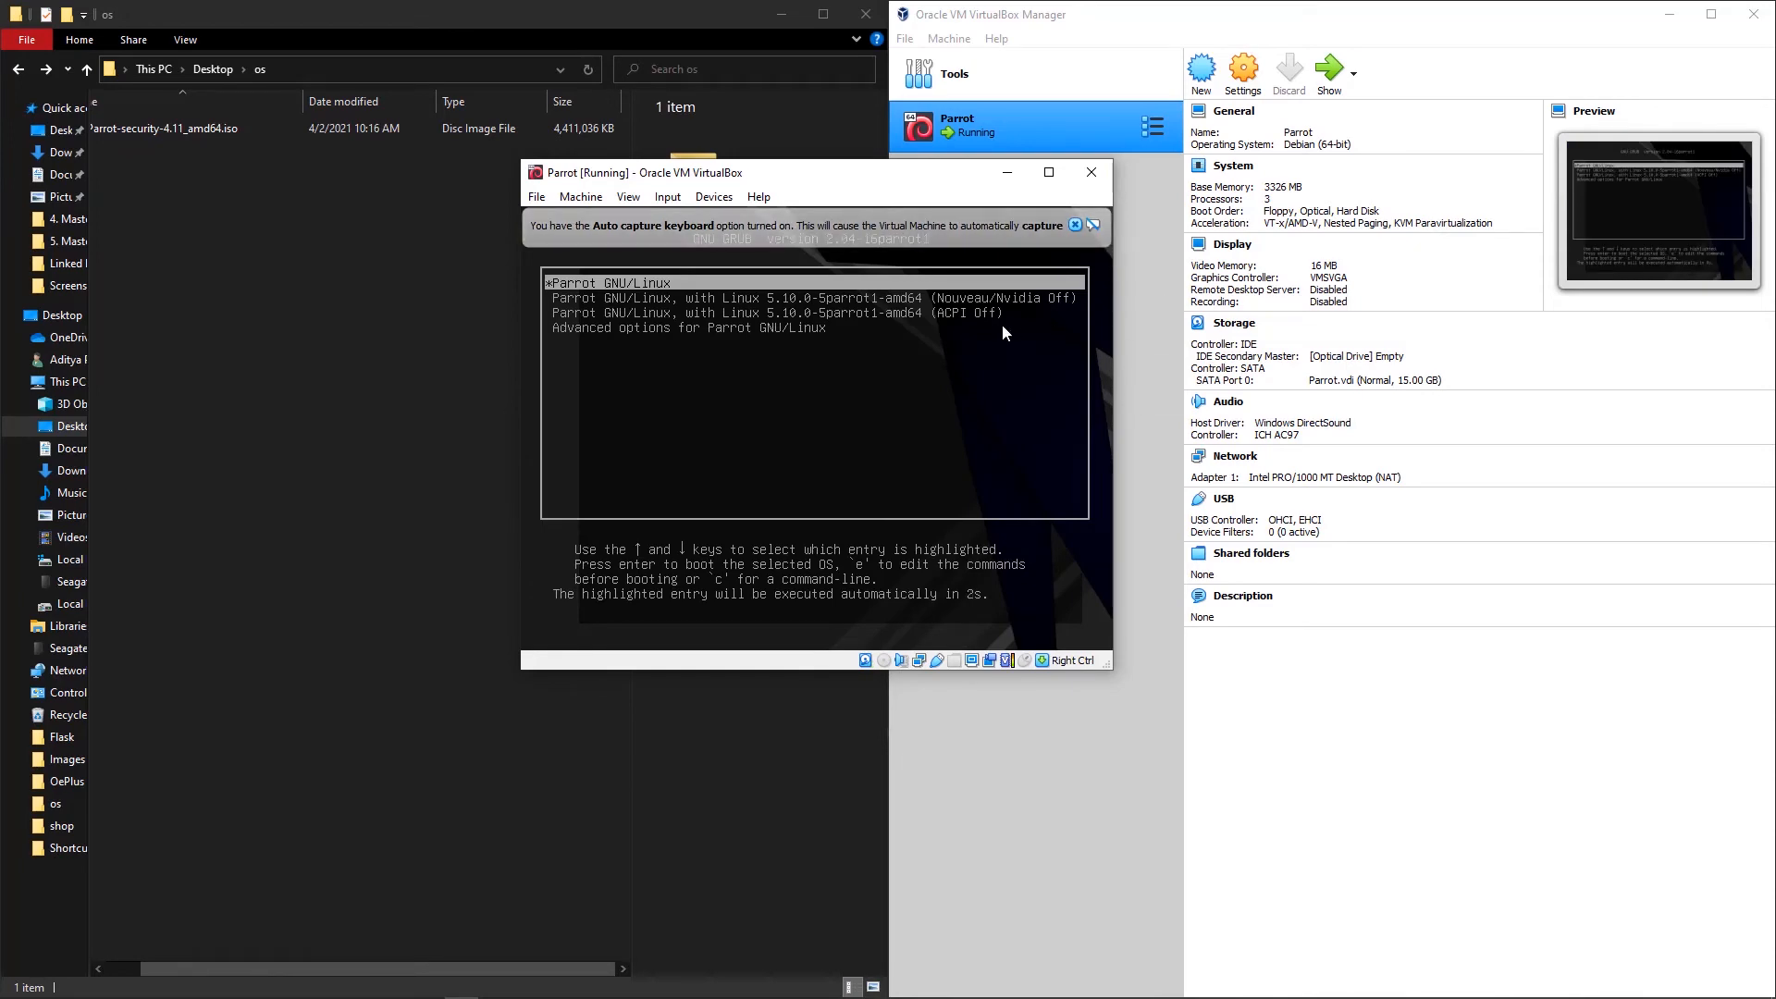
Step: Enlarge the VM window to fill the screen and dismiss the mouse and keyboard notice bars
left_click(1049, 172)
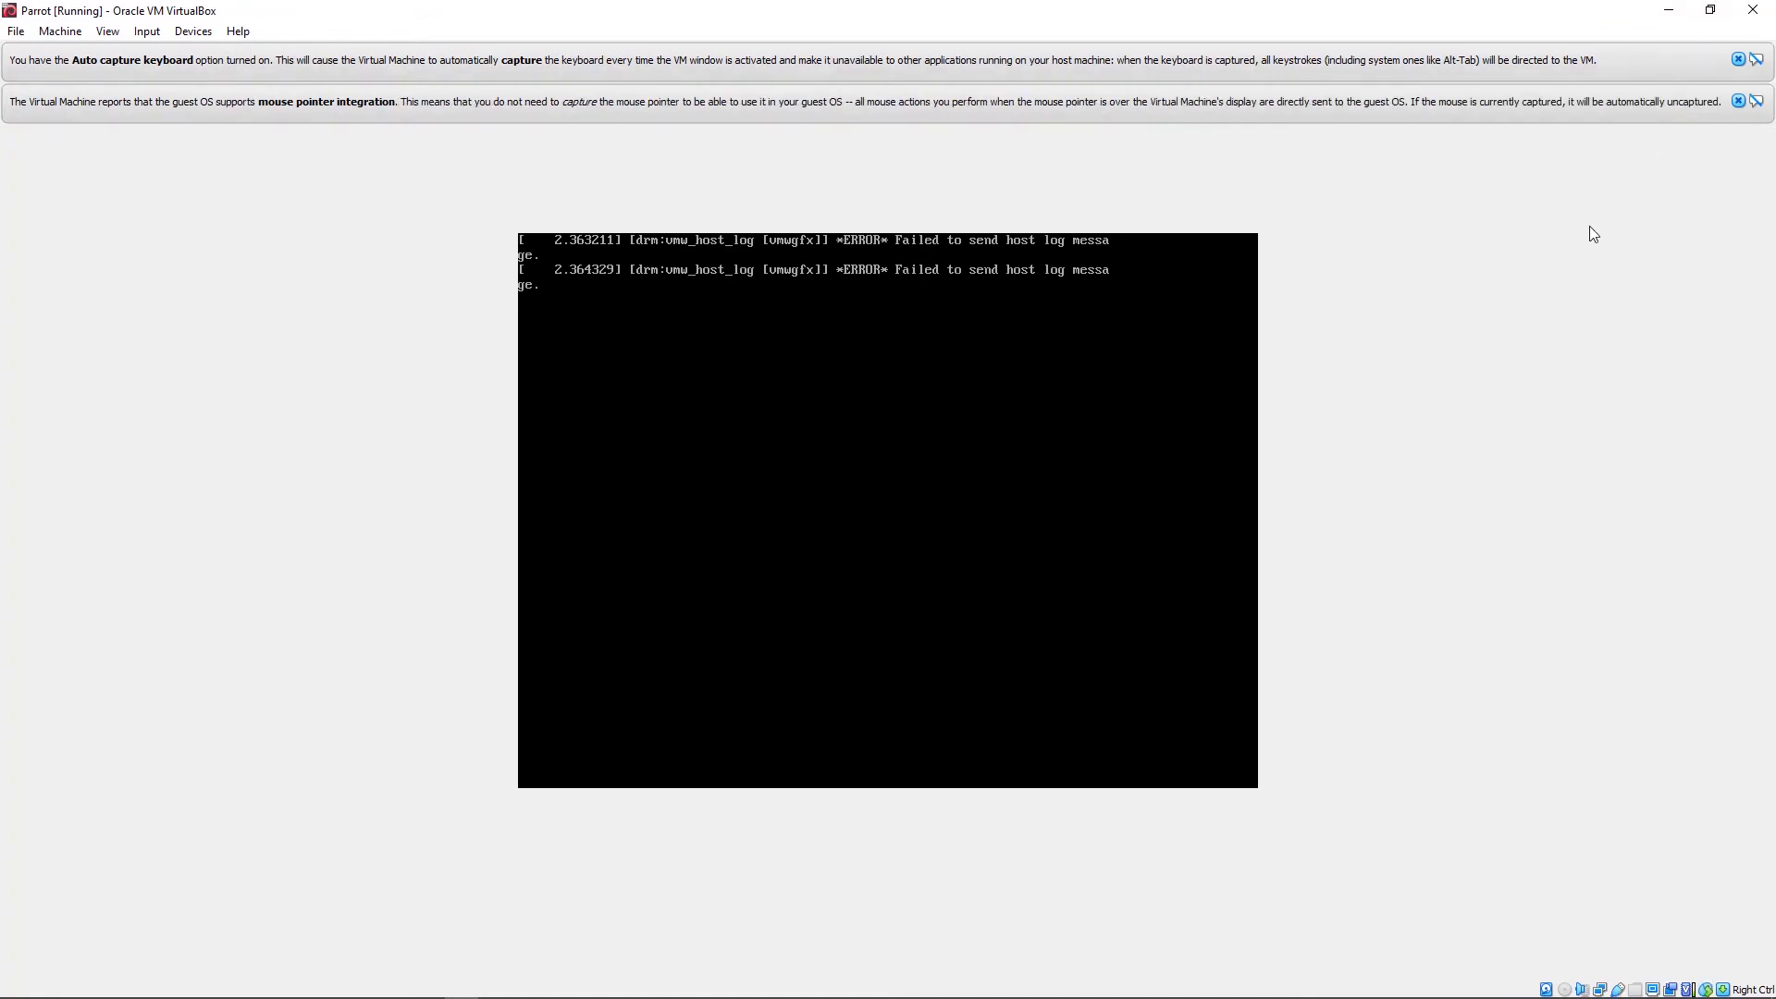
left_click(1738, 101)
left_click(1738, 60)
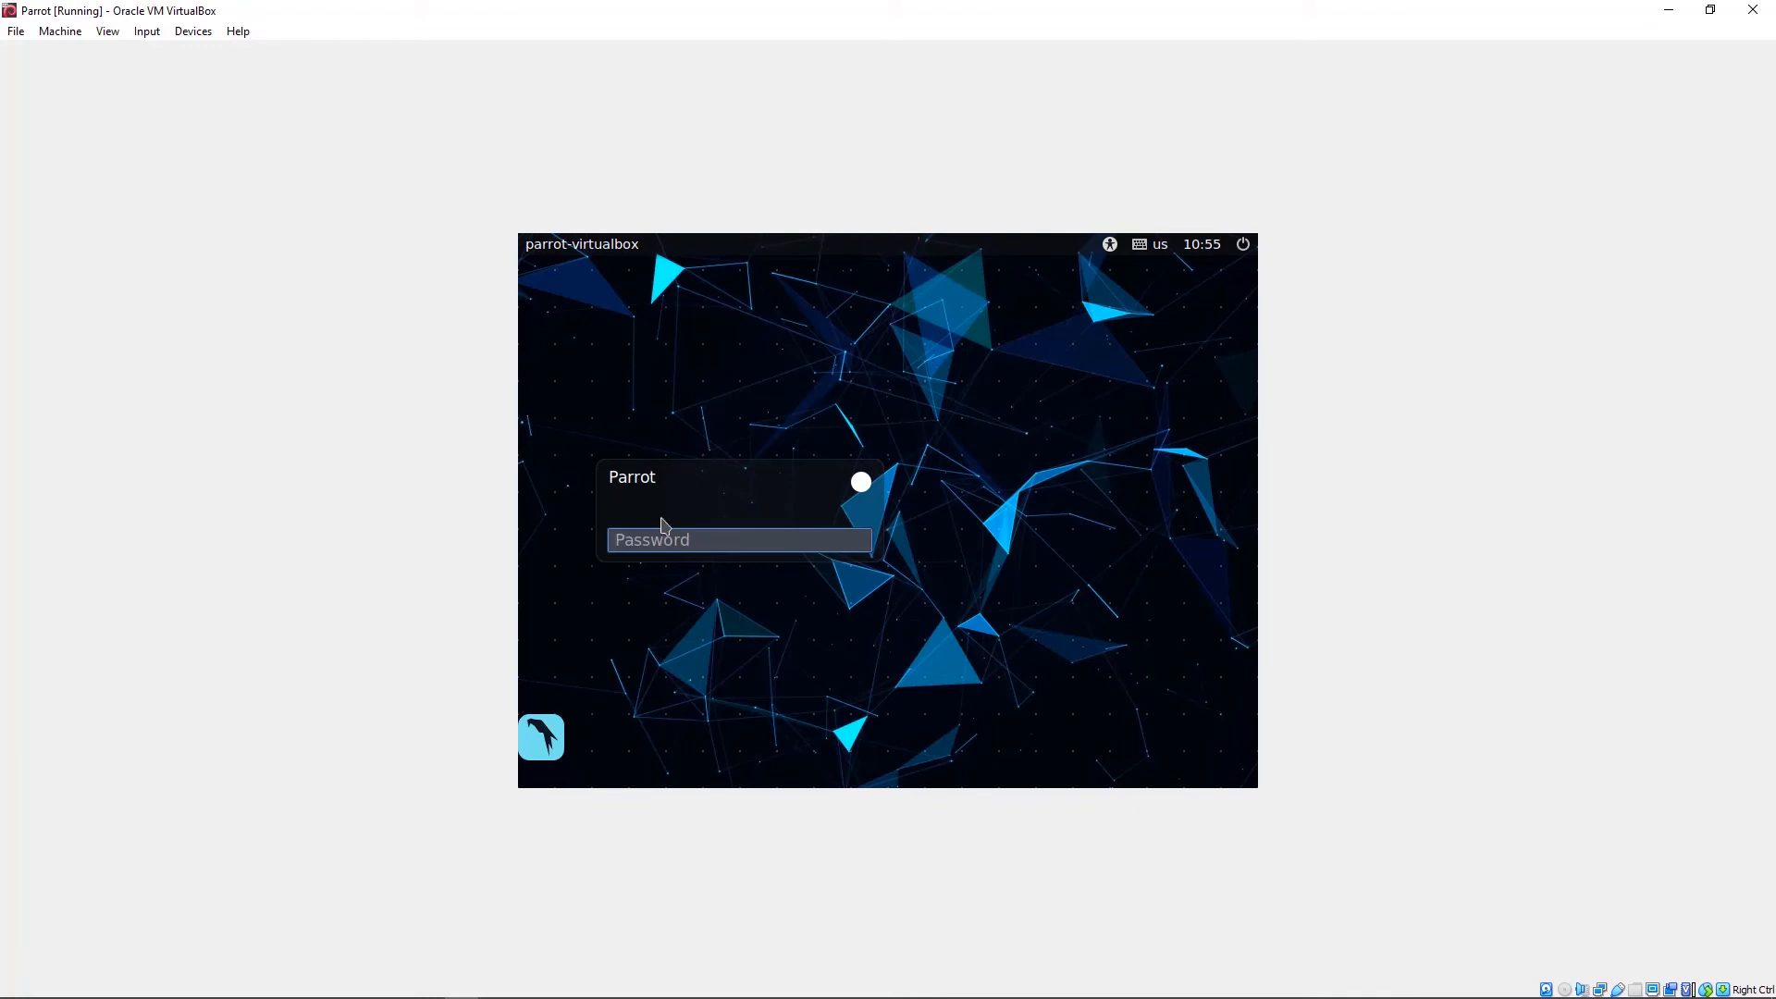
Step: Log in to Parrot with the account password and close the open application menu
type("toor")
key("Return")
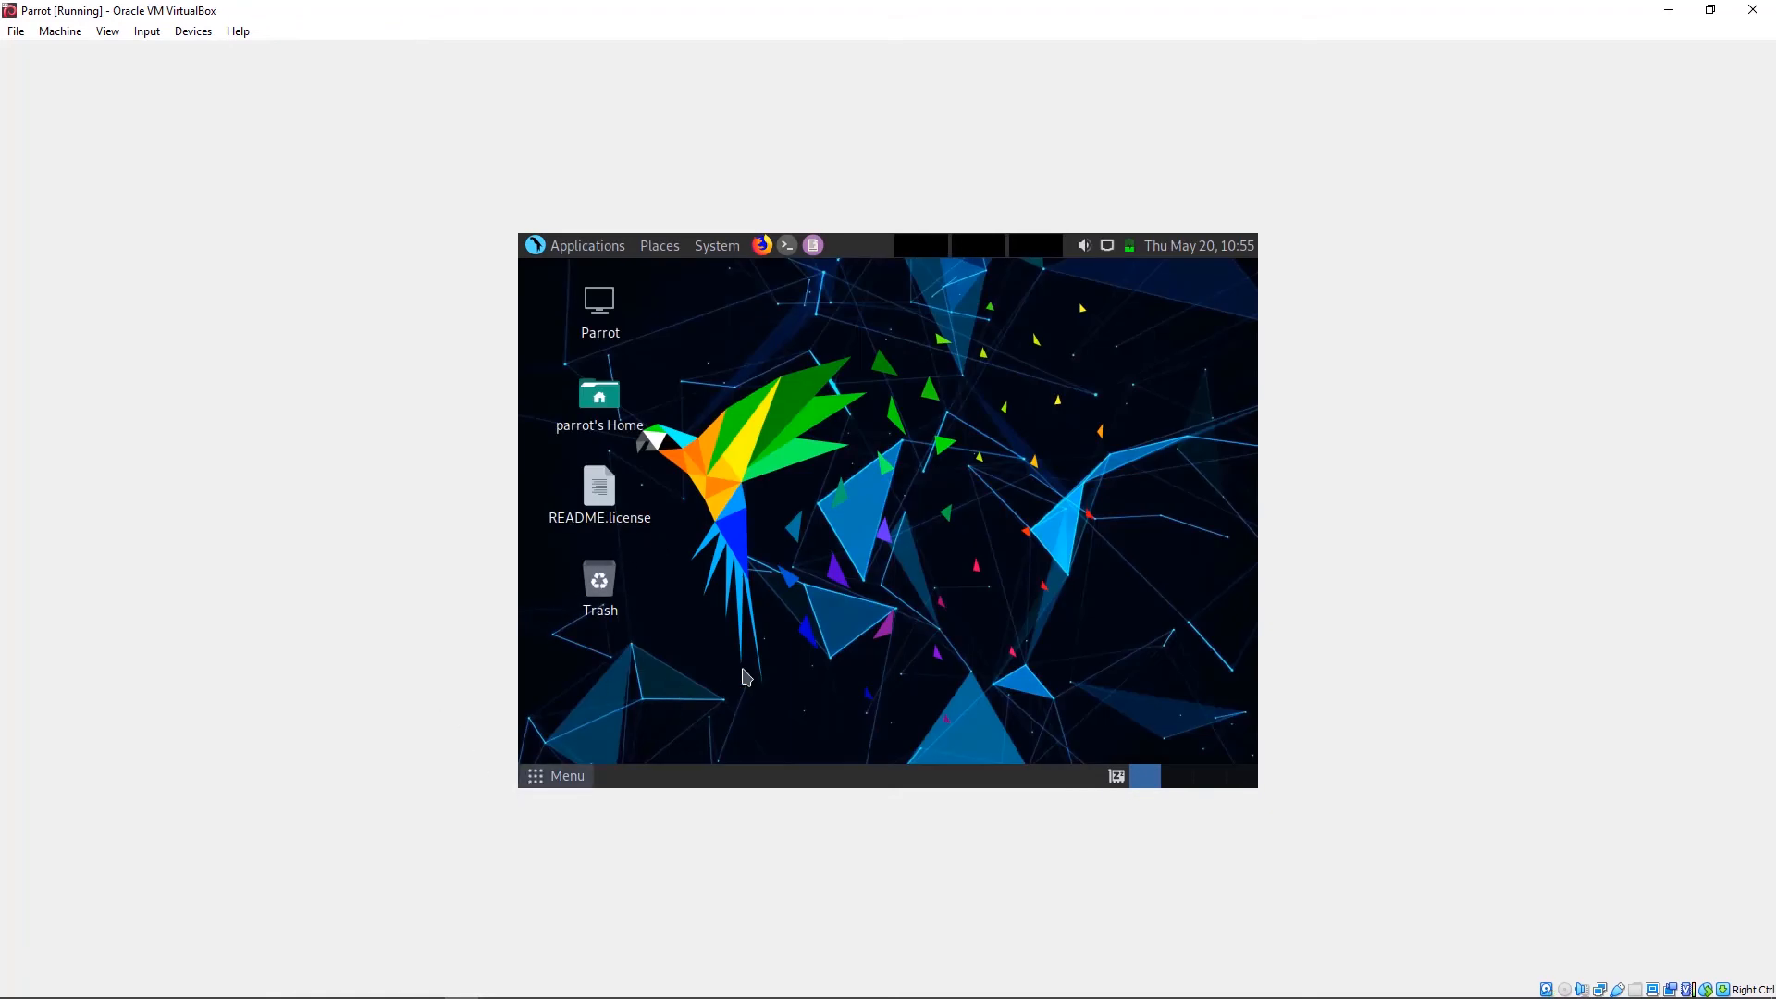
left_click(1149, 520)
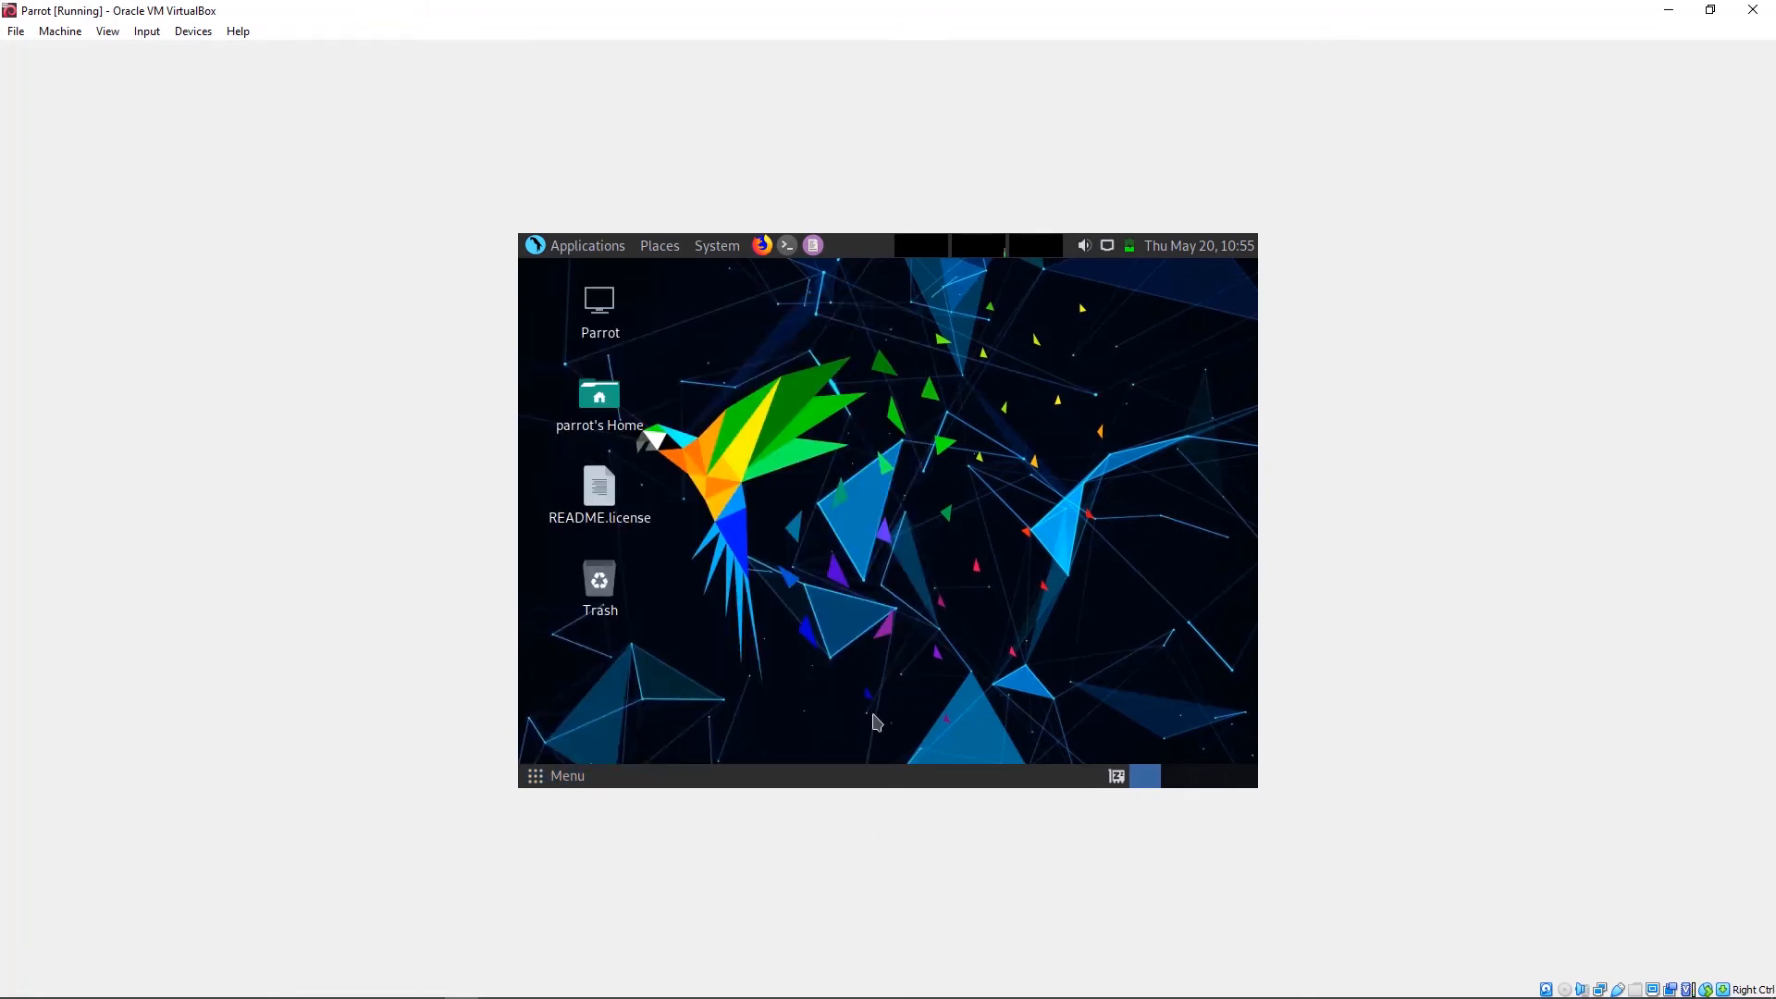
Step: Insert the Guest Additions CD image from the Devices menu, retrying and dismissing the insertion error
left_click(193, 33)
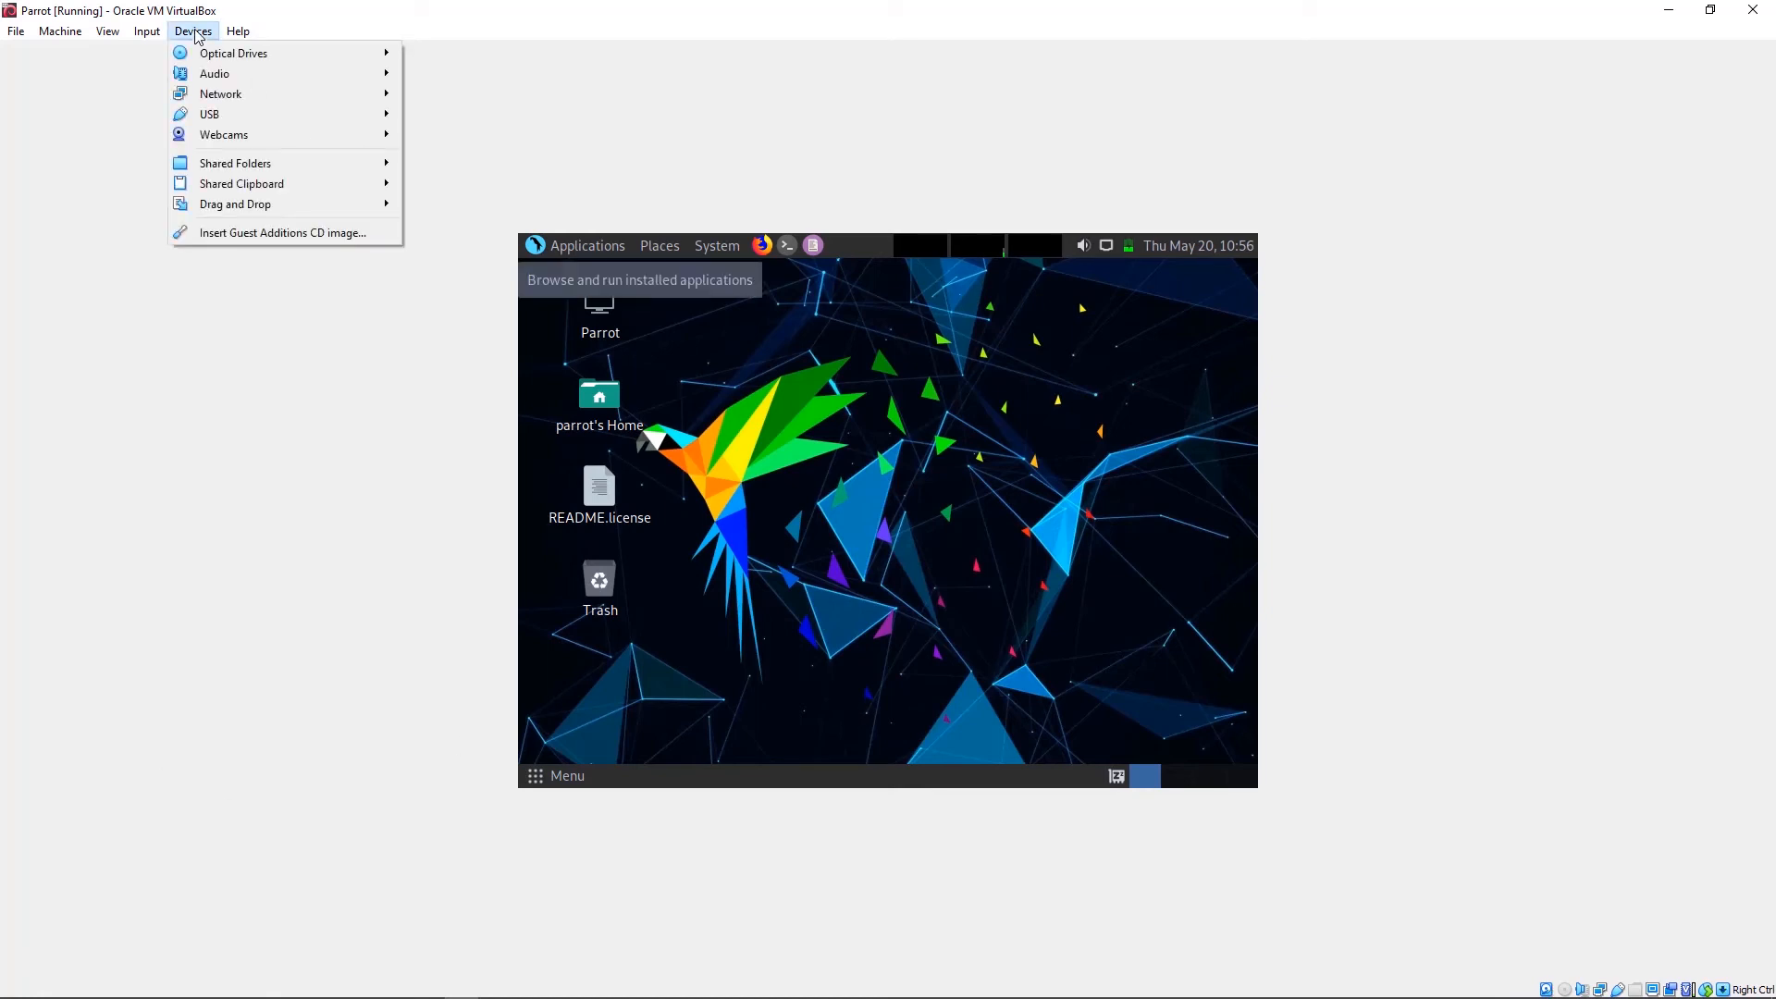
left_click(262, 234)
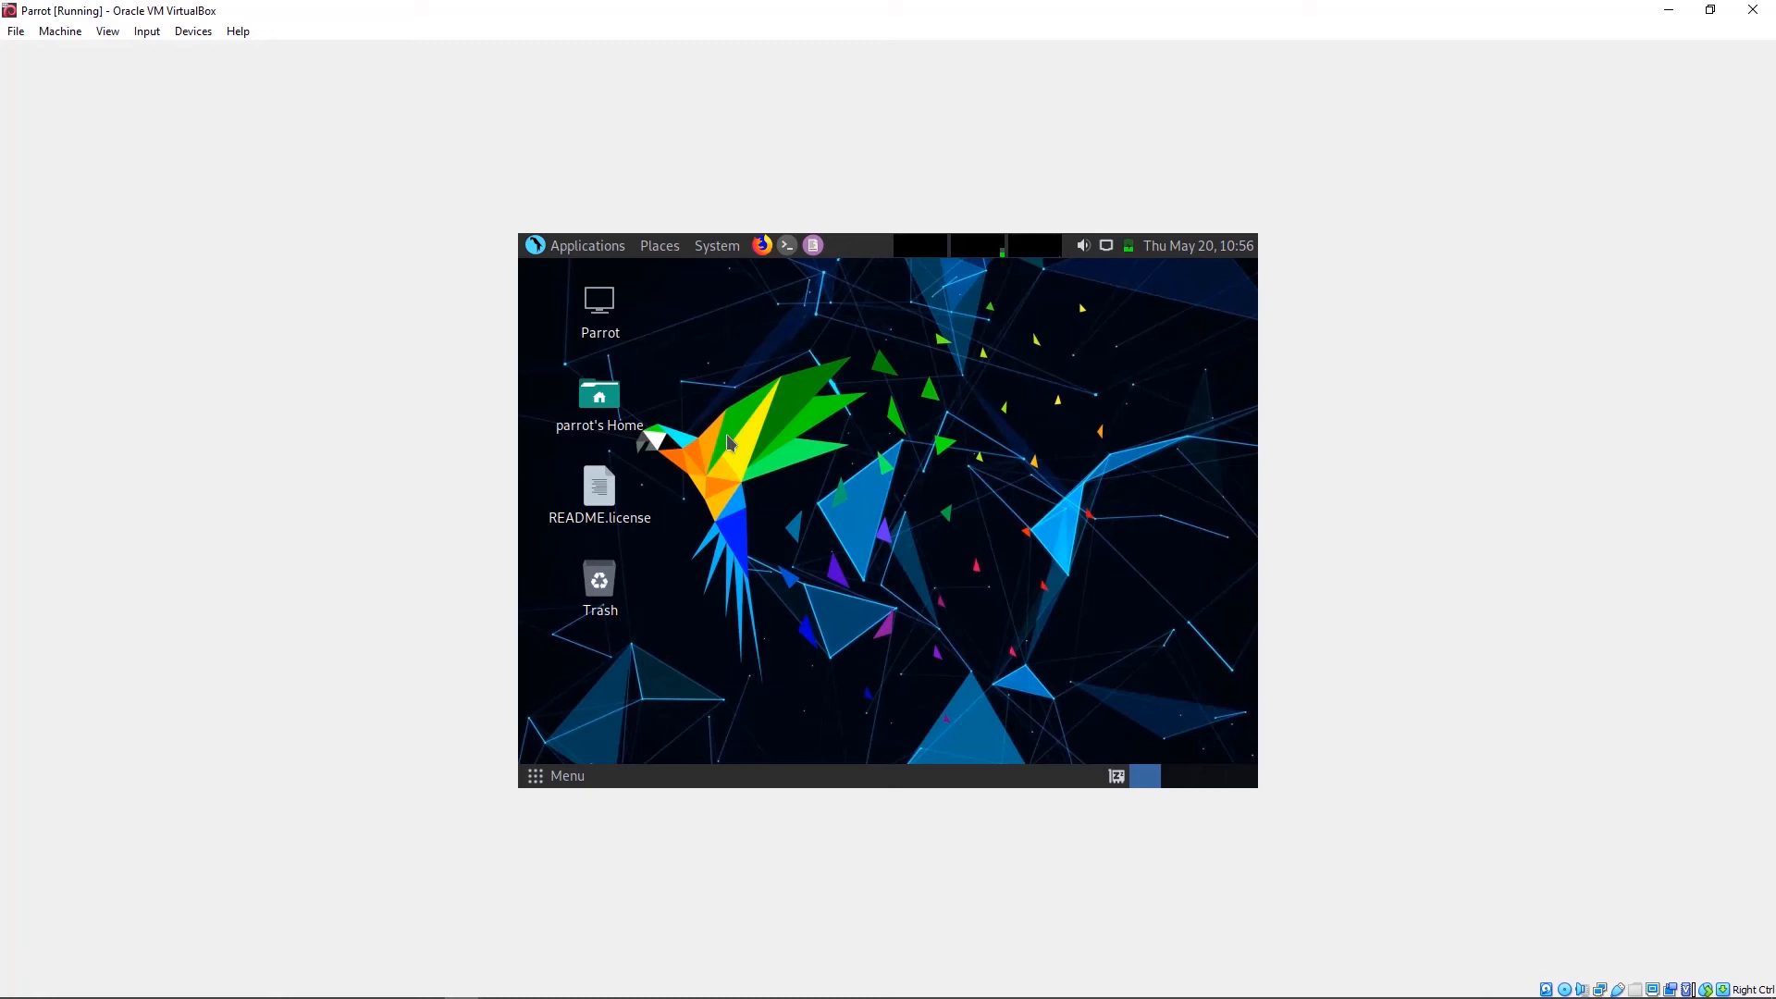
left_click(618, 326)
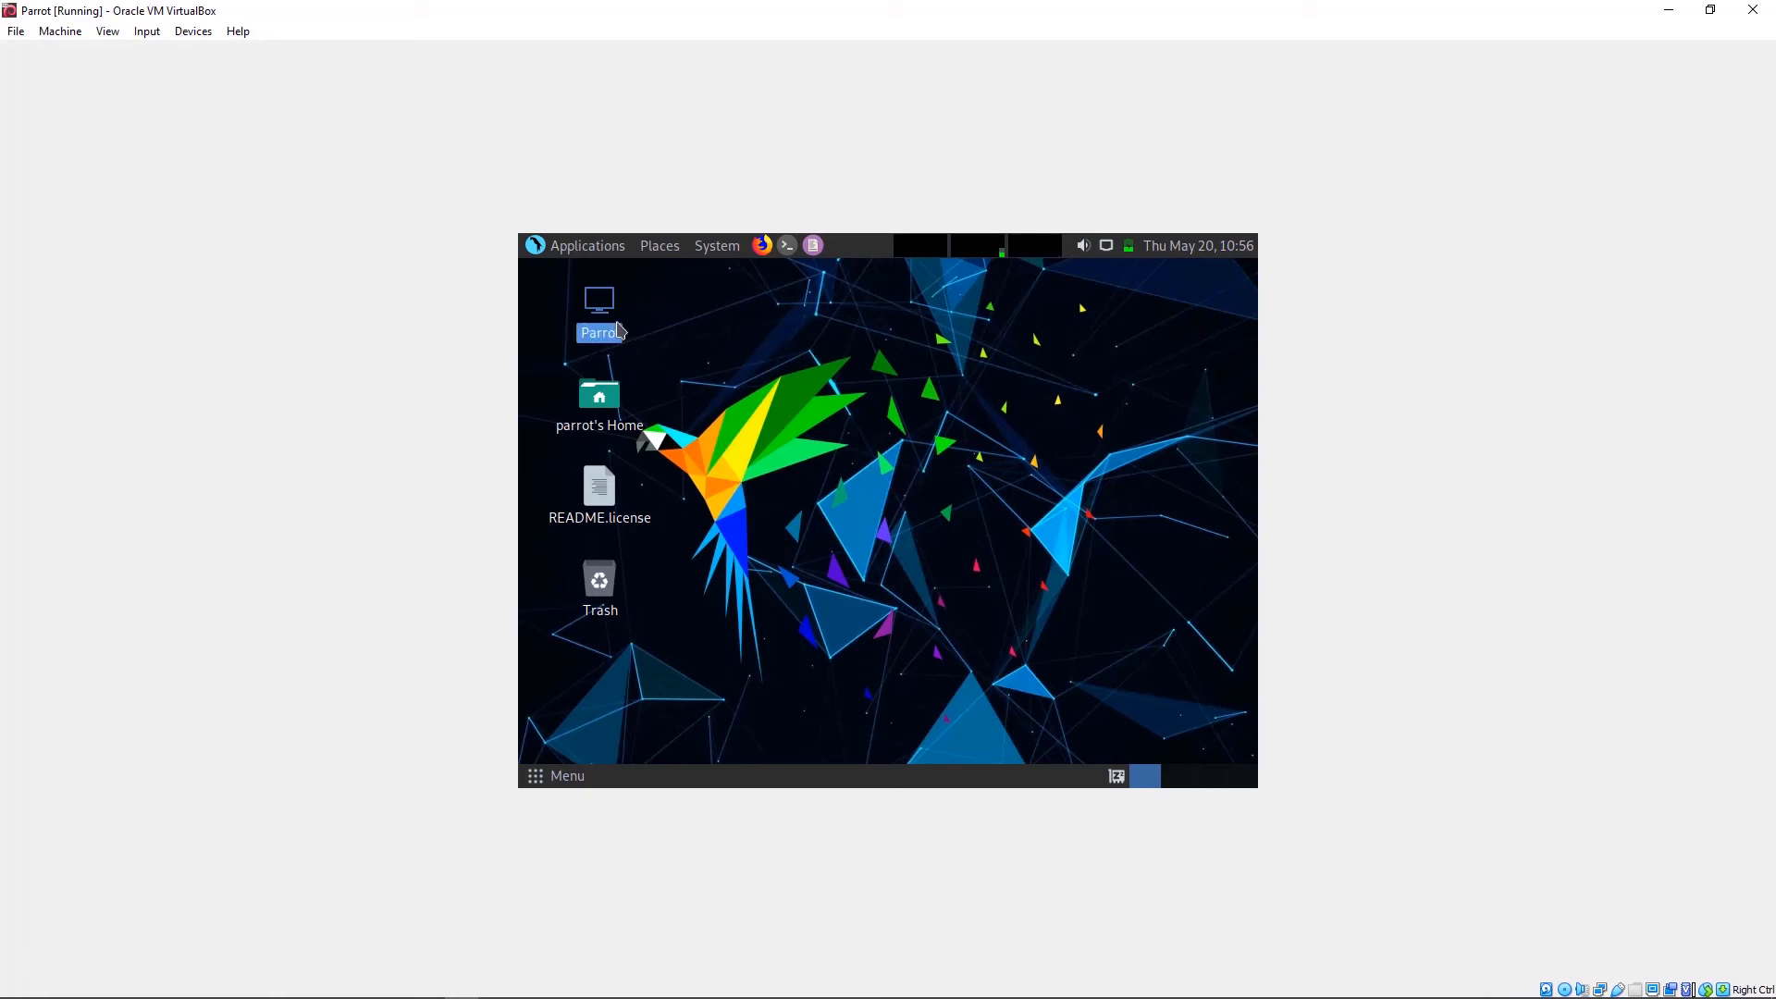
left_click(193, 30)
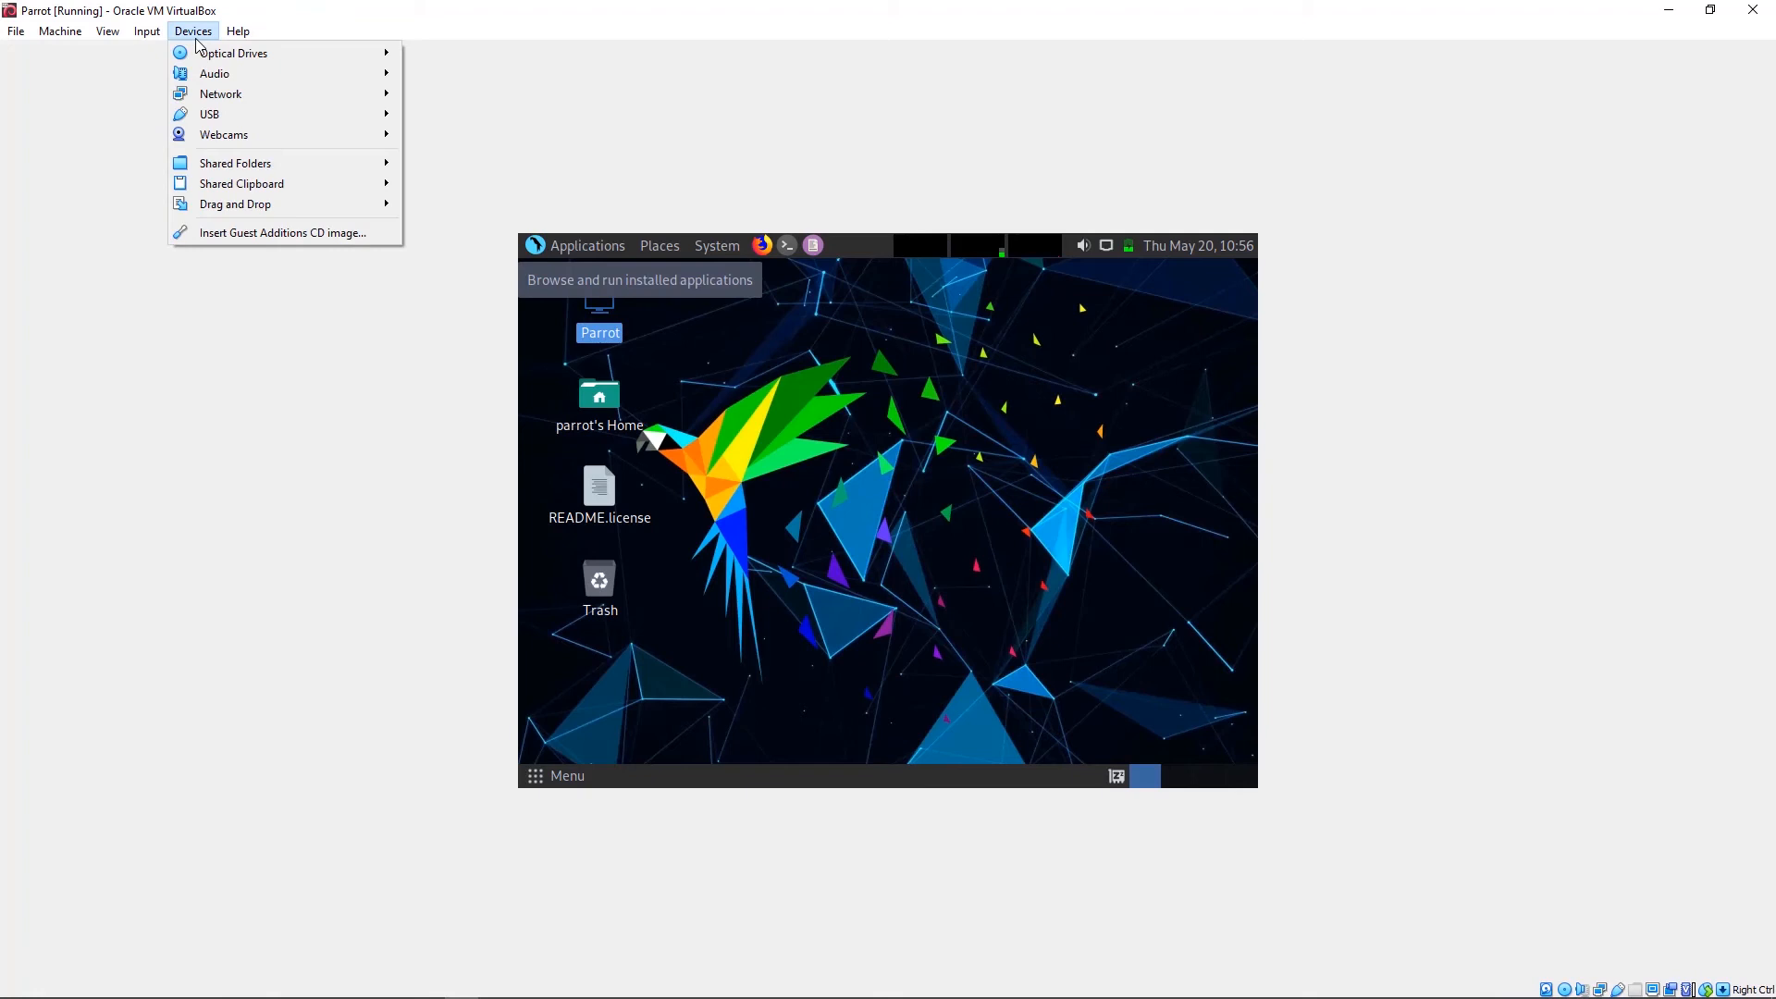
left_click(250, 232)
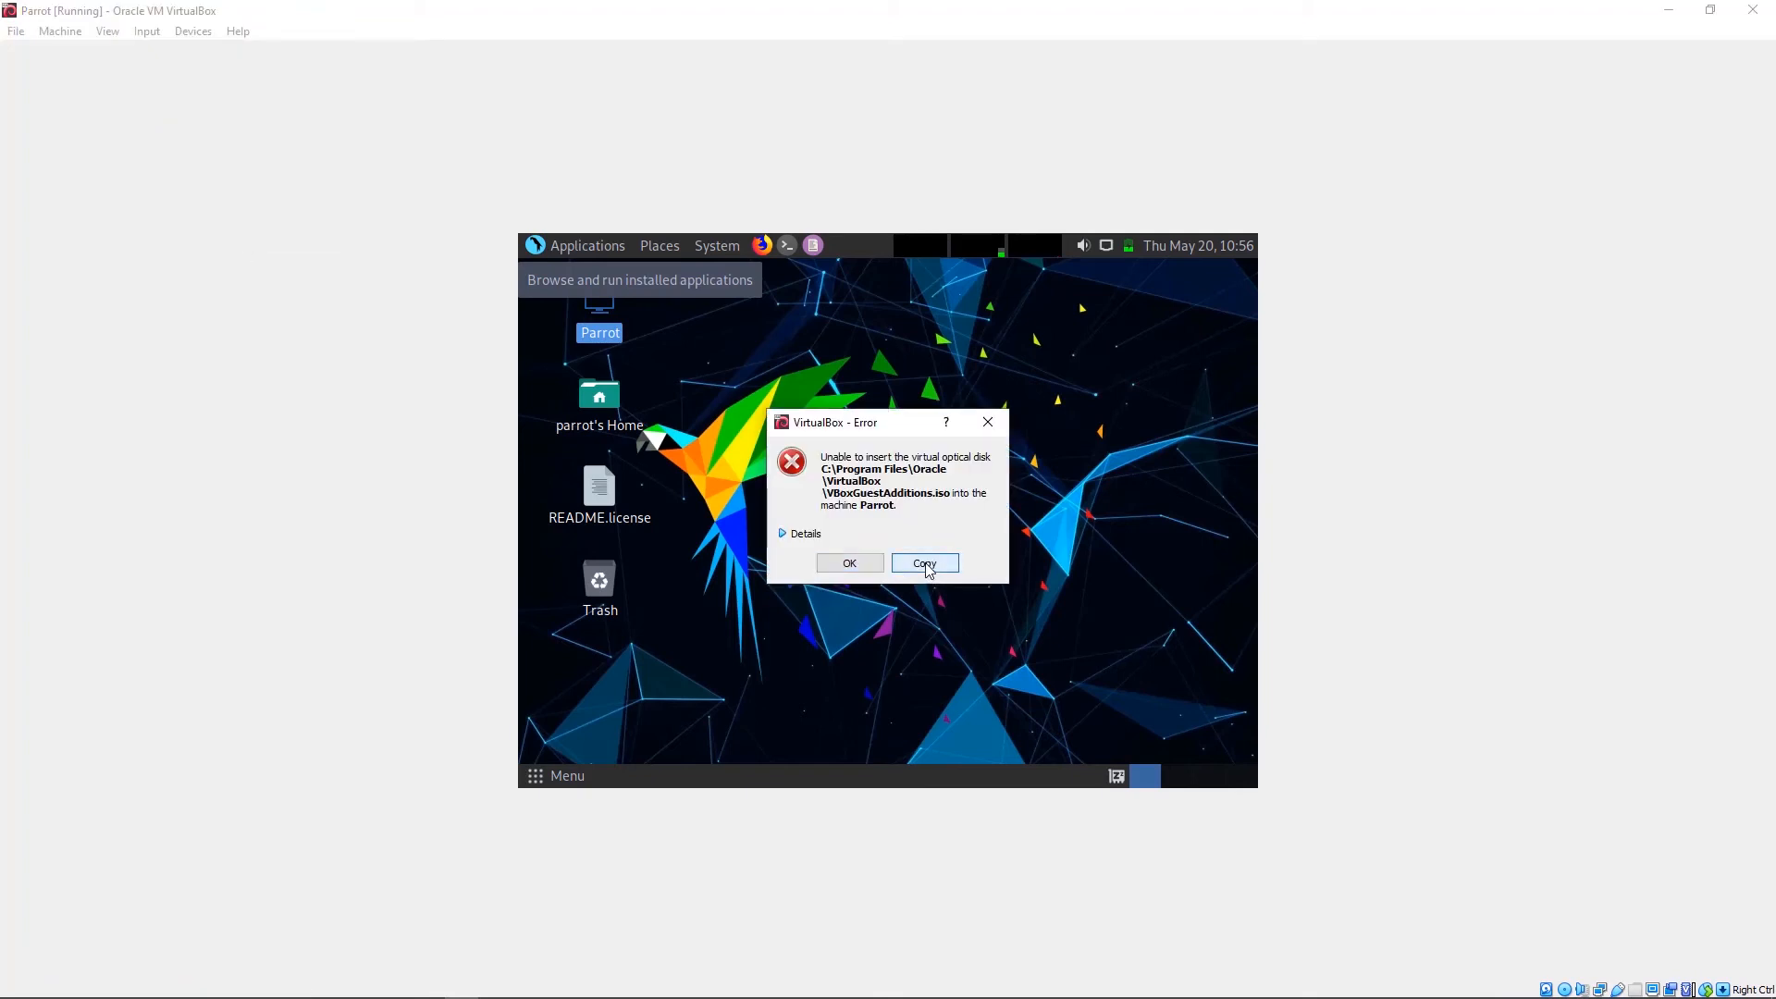
left_click(987, 425)
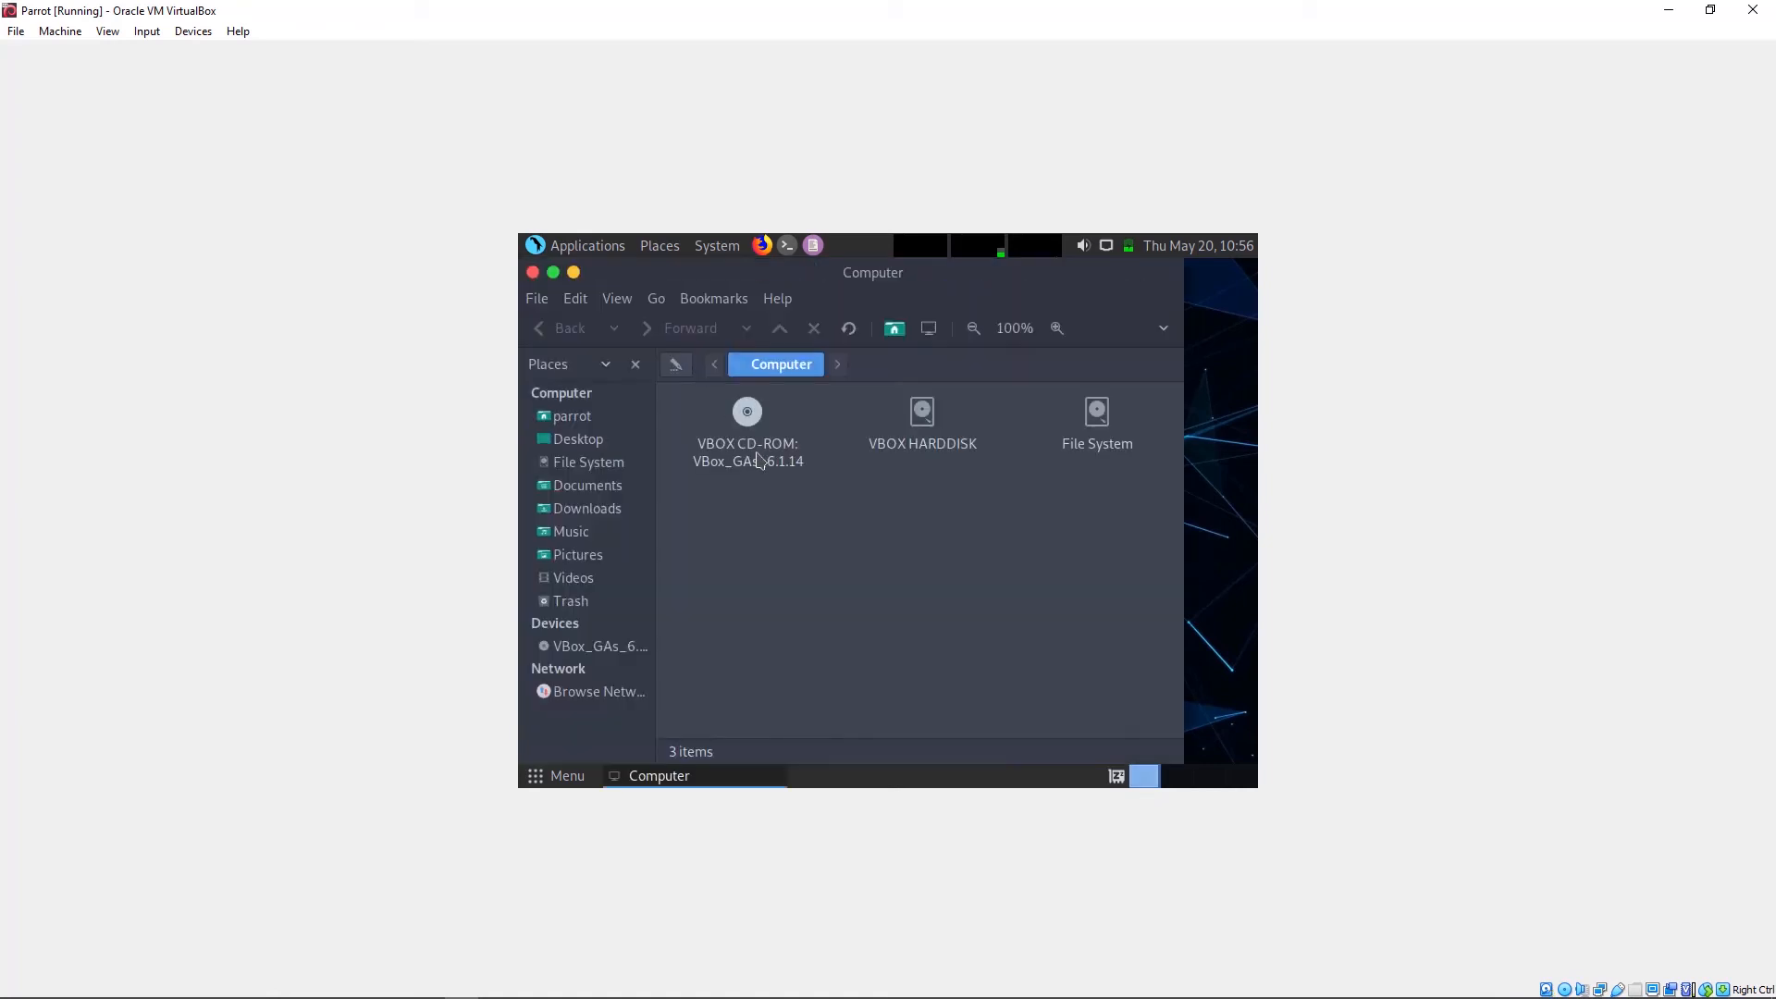
Step: Open the VBox_GAs_6.1.14 disc folder and open a terminal in it, moving it down and right
double_click(745, 413)
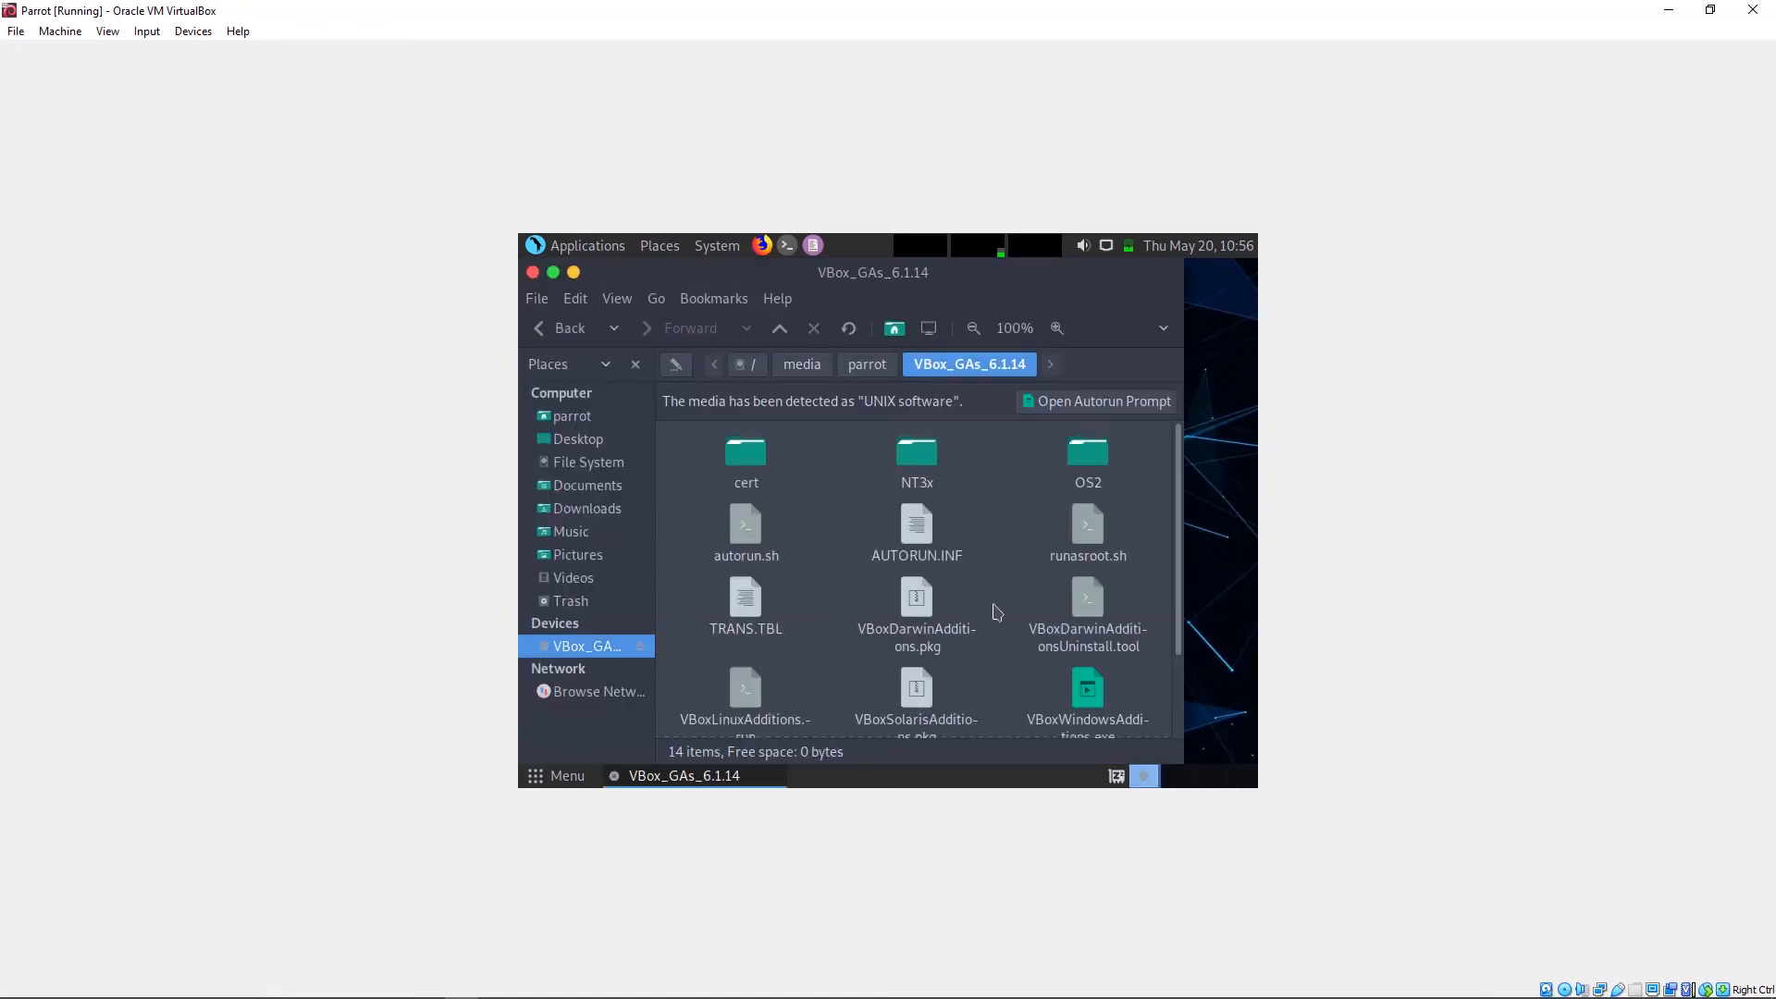
scroll(1073, 618, "down", 1)
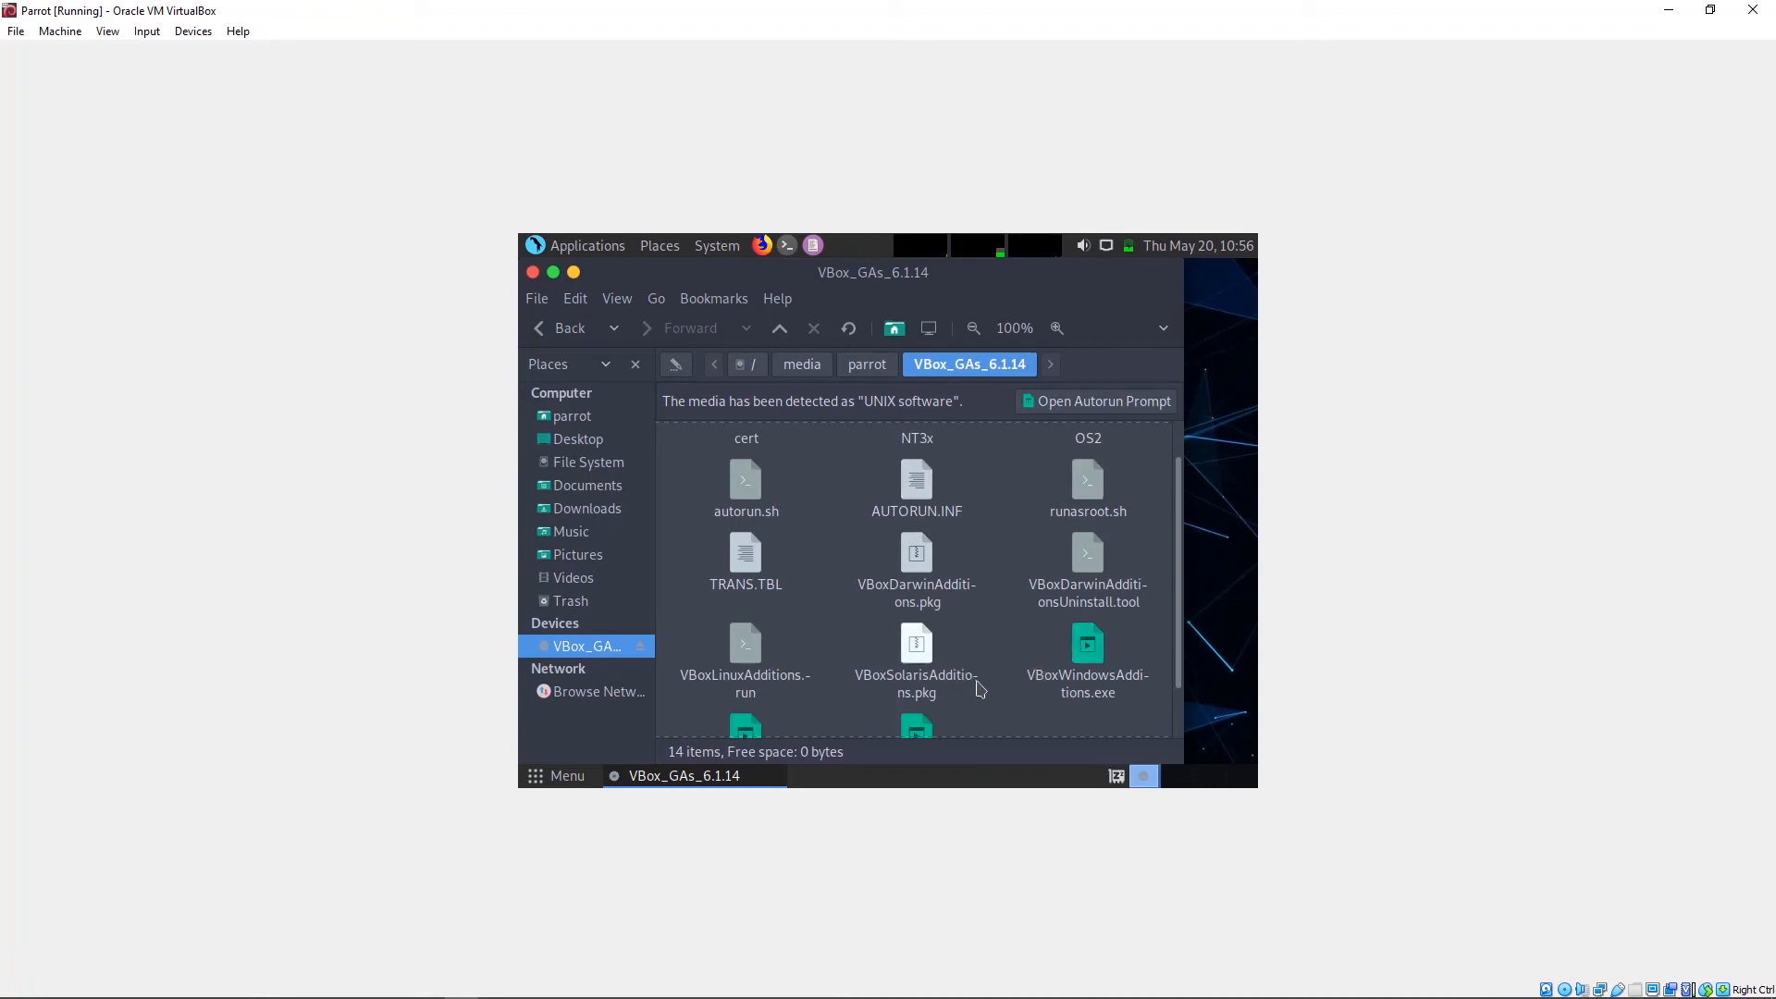
right_click(1019, 723)
left_click(1078, 464)
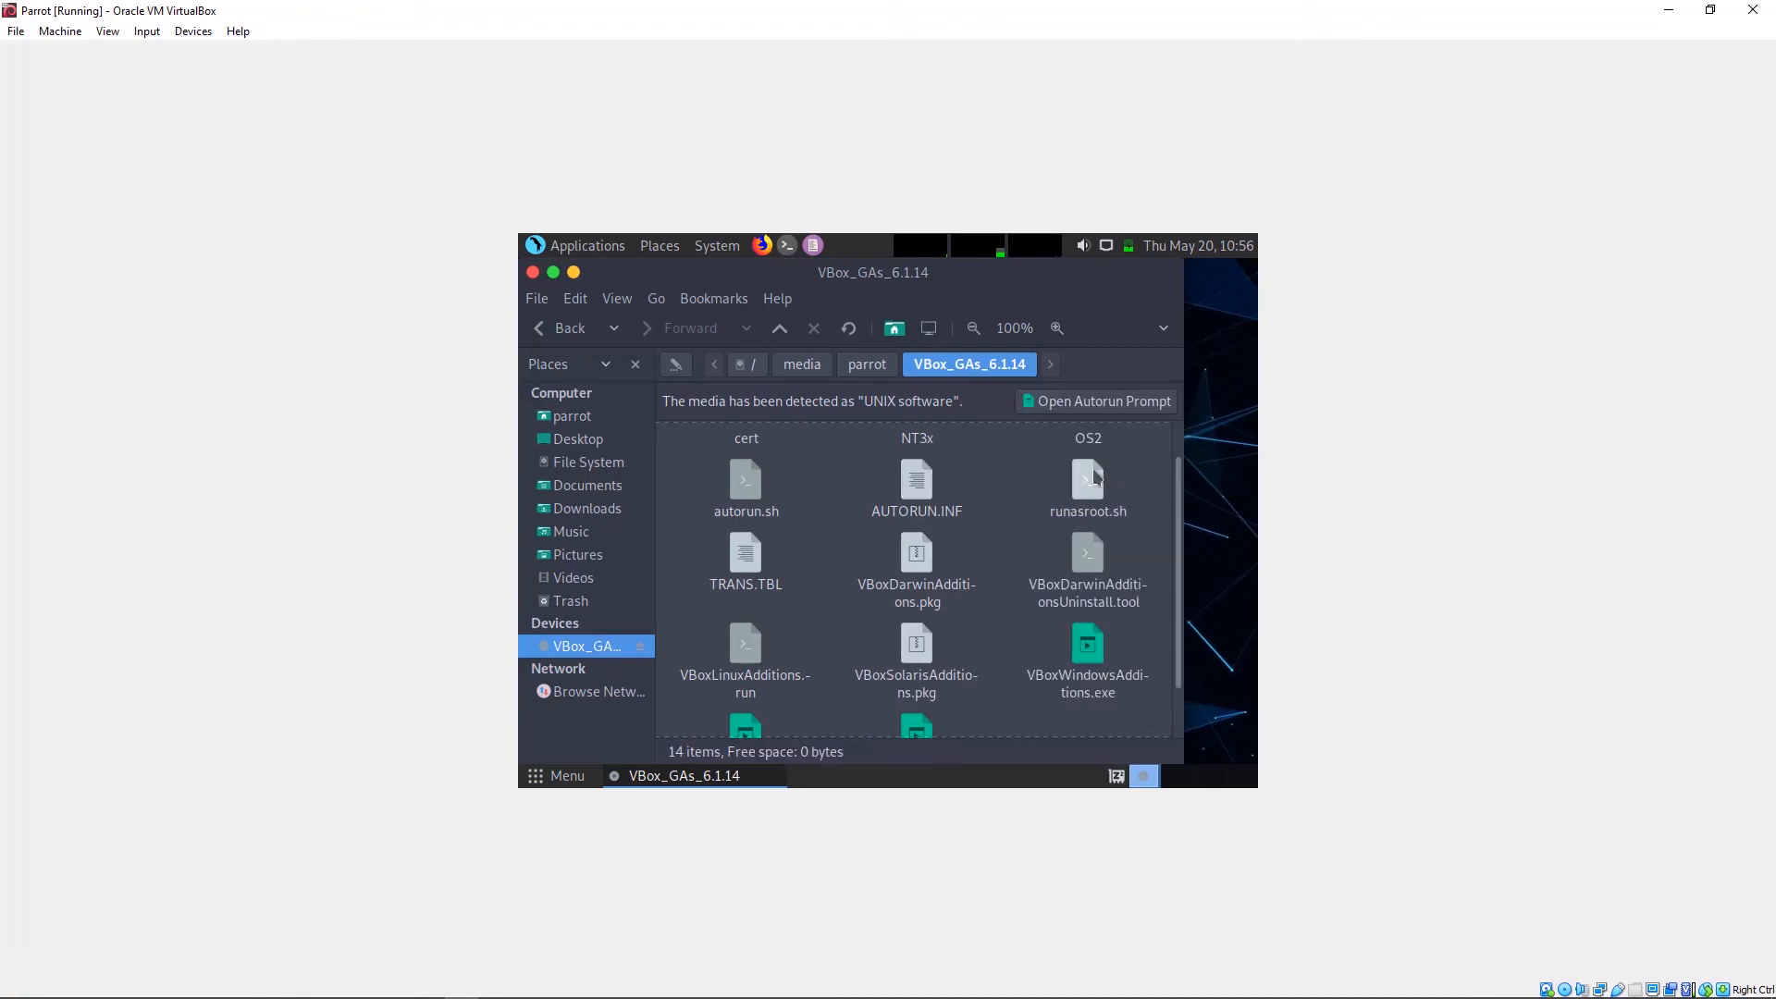
left_click_drag(819, 274, 957, 428)
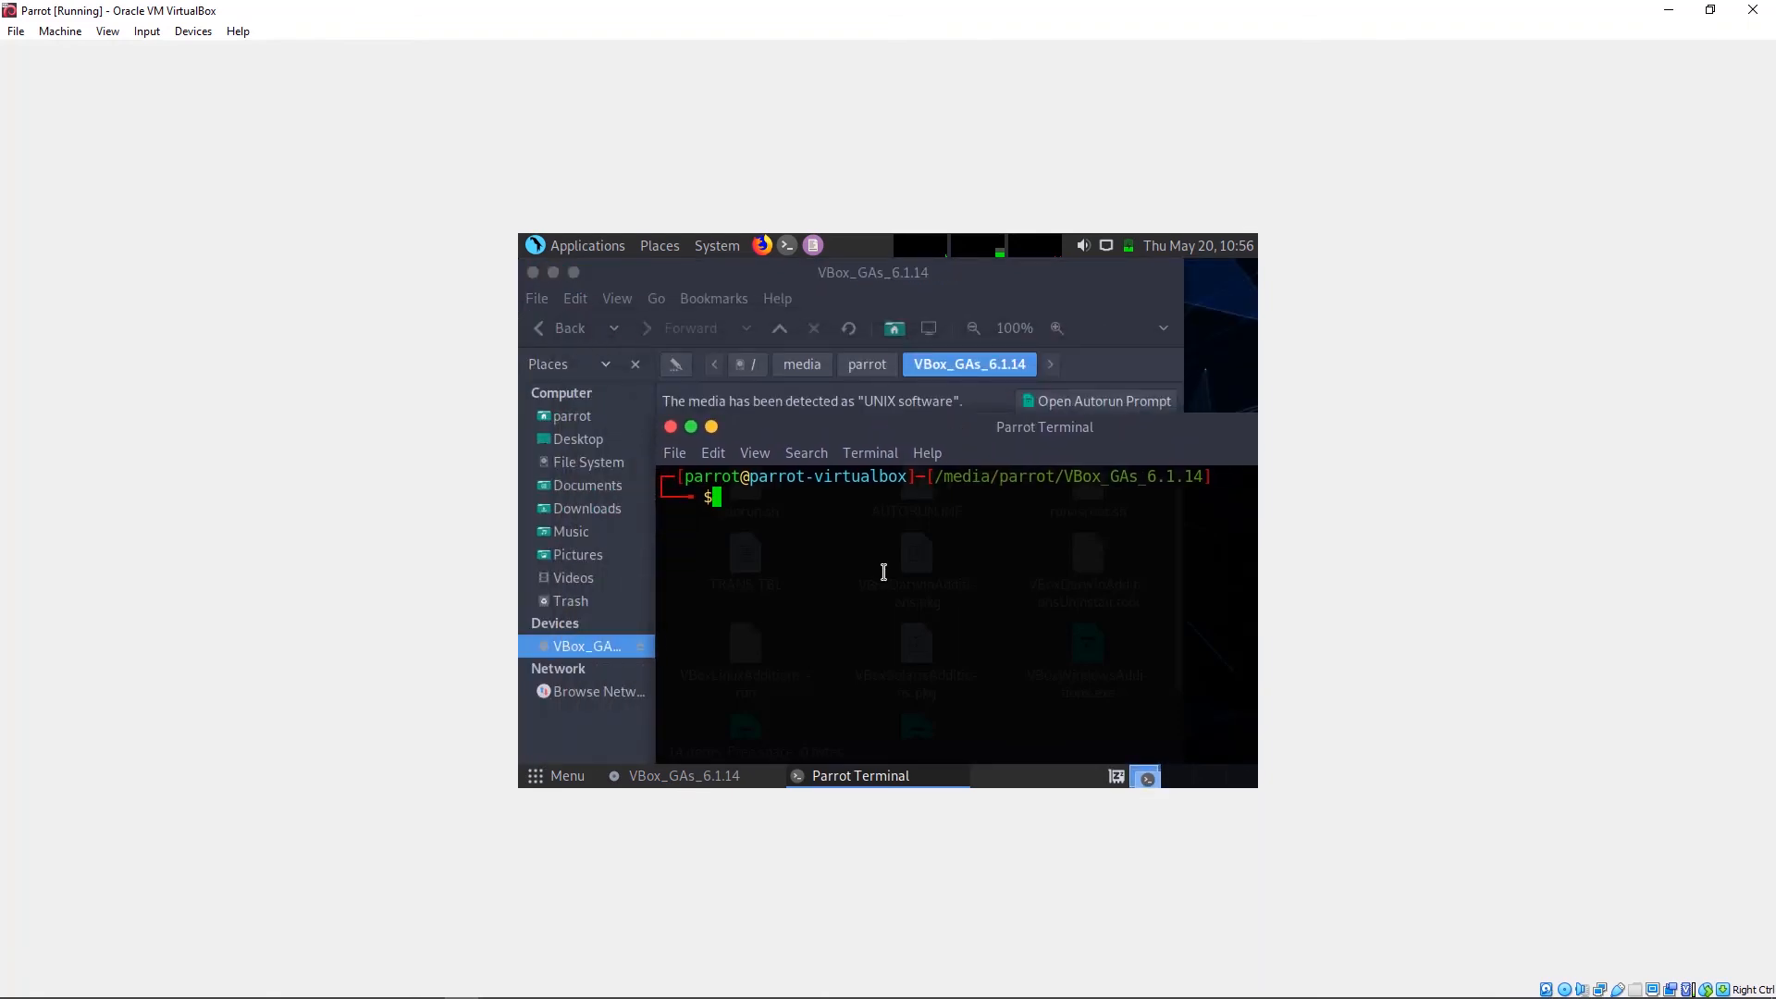
Step: Run ls to list the disc files, highlight autorun.sh, and start typing sudo
type("ls")
key("Return")
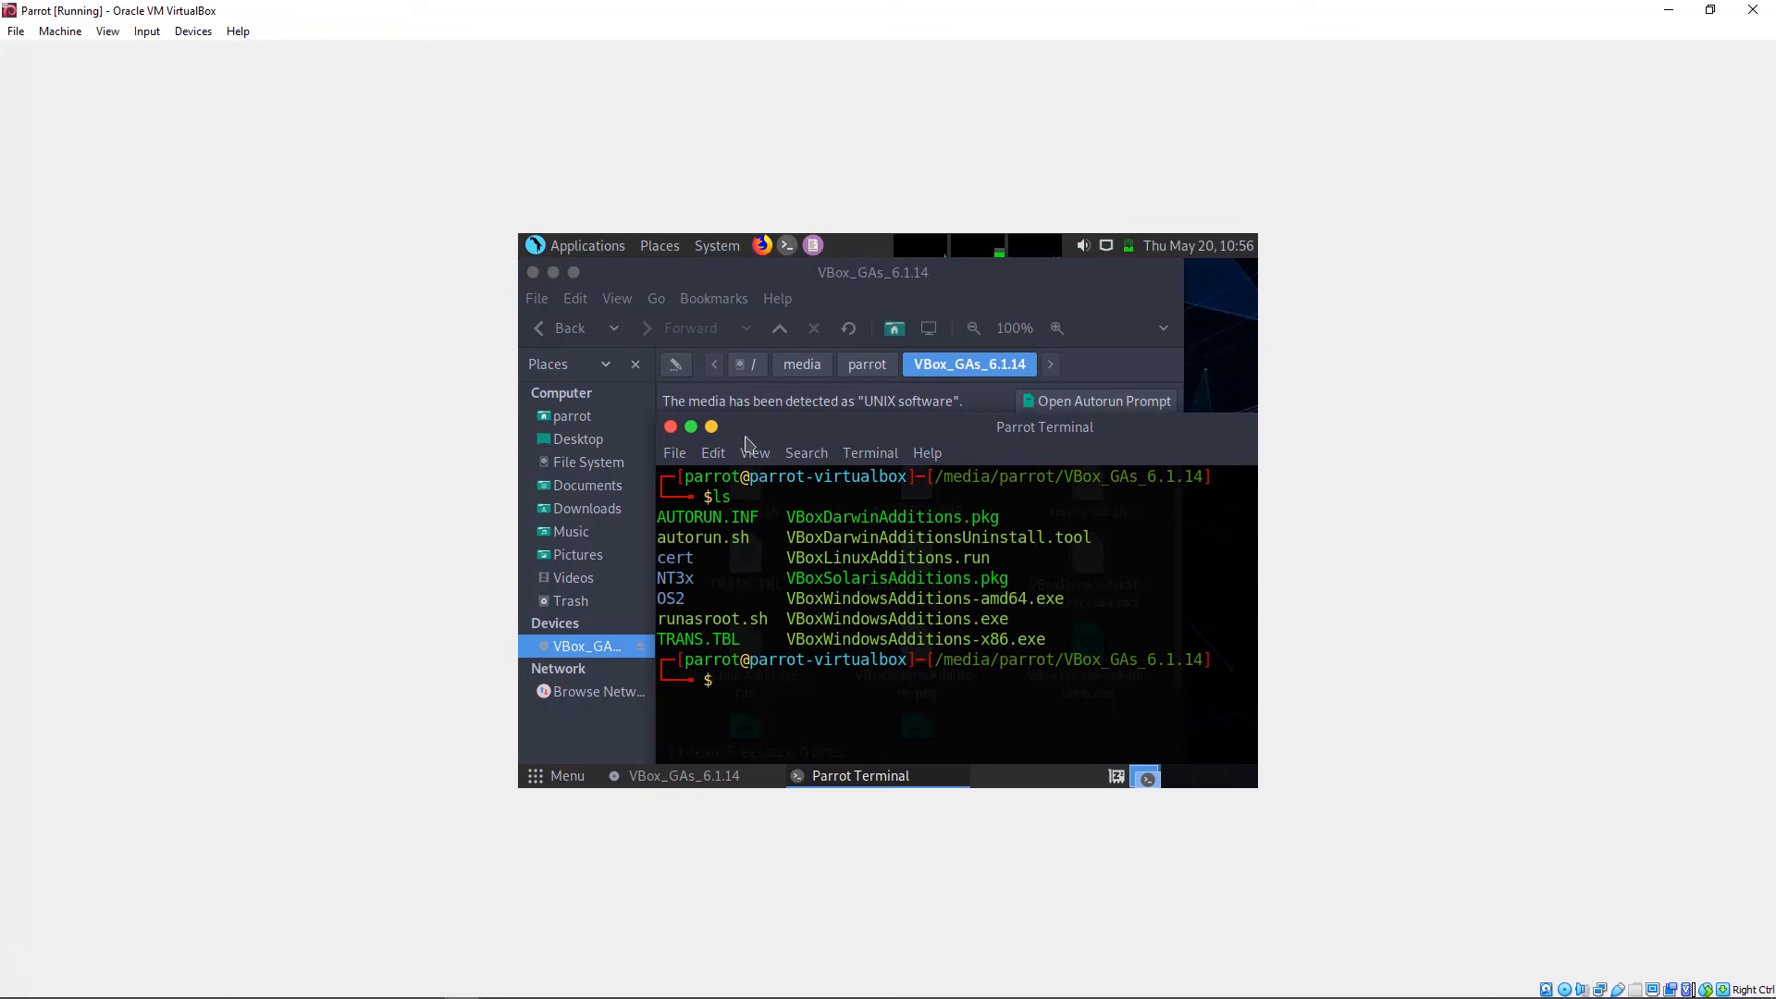
left_click_drag(751, 540, 658, 539)
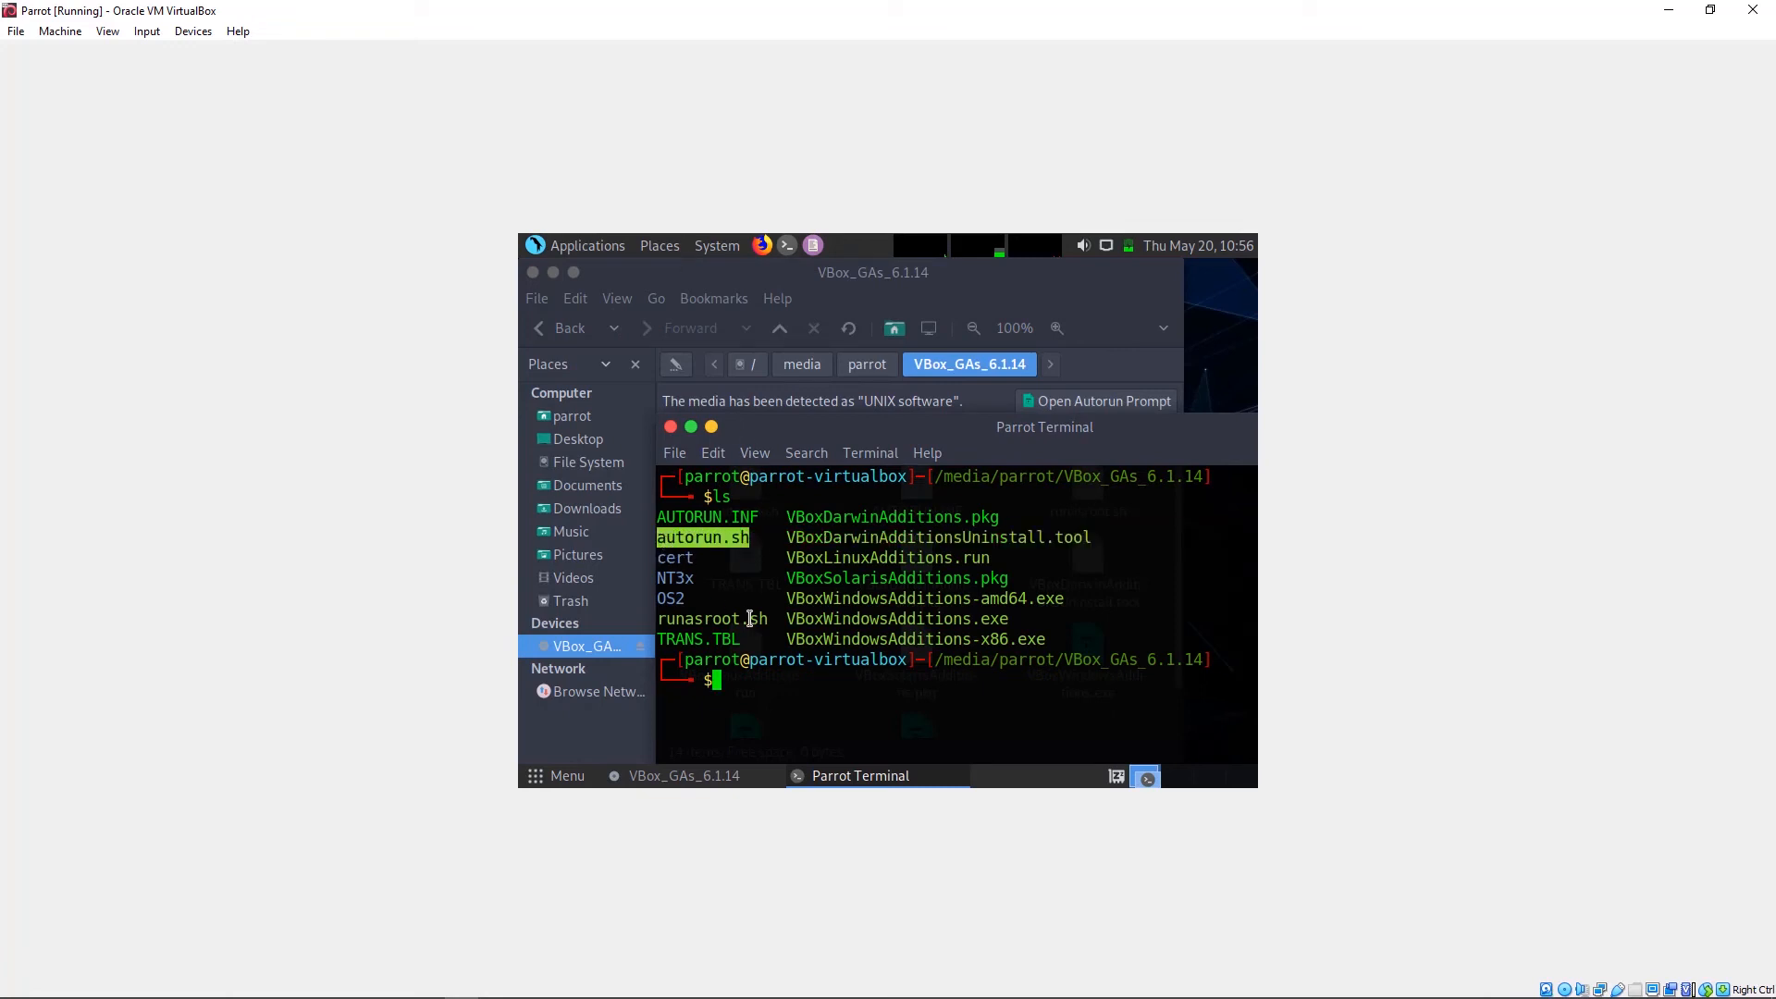
left_click(756, 675)
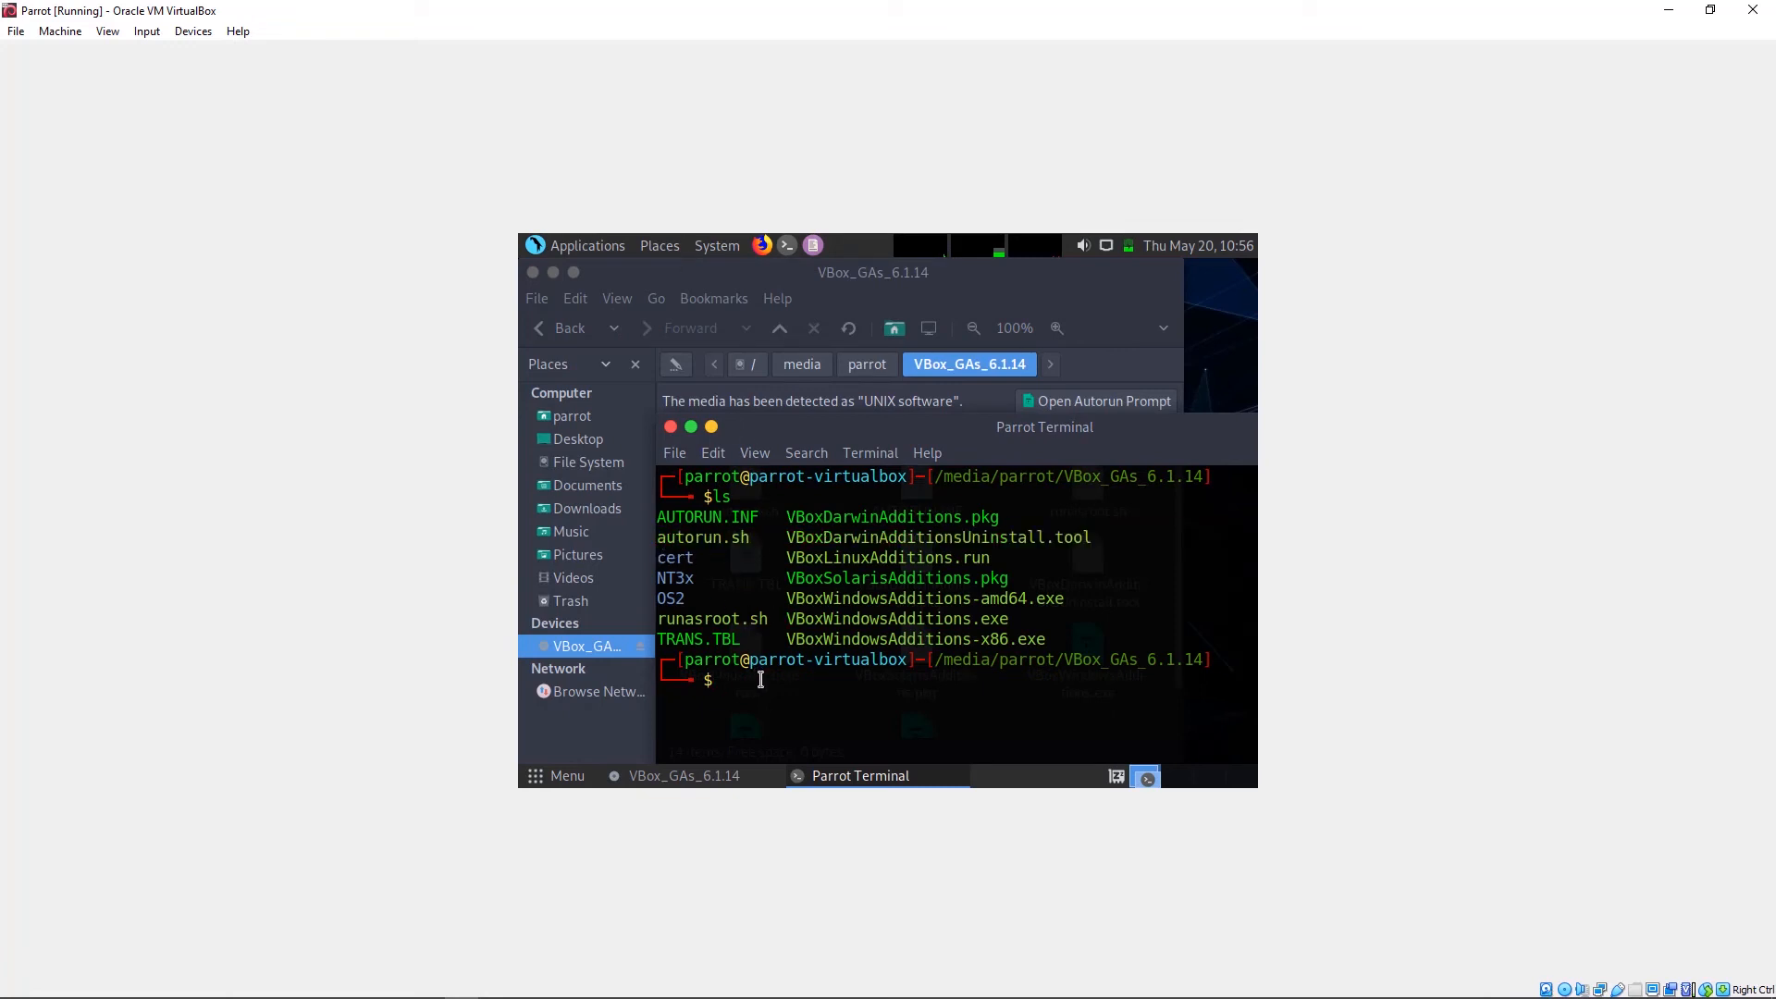
type("sudo")
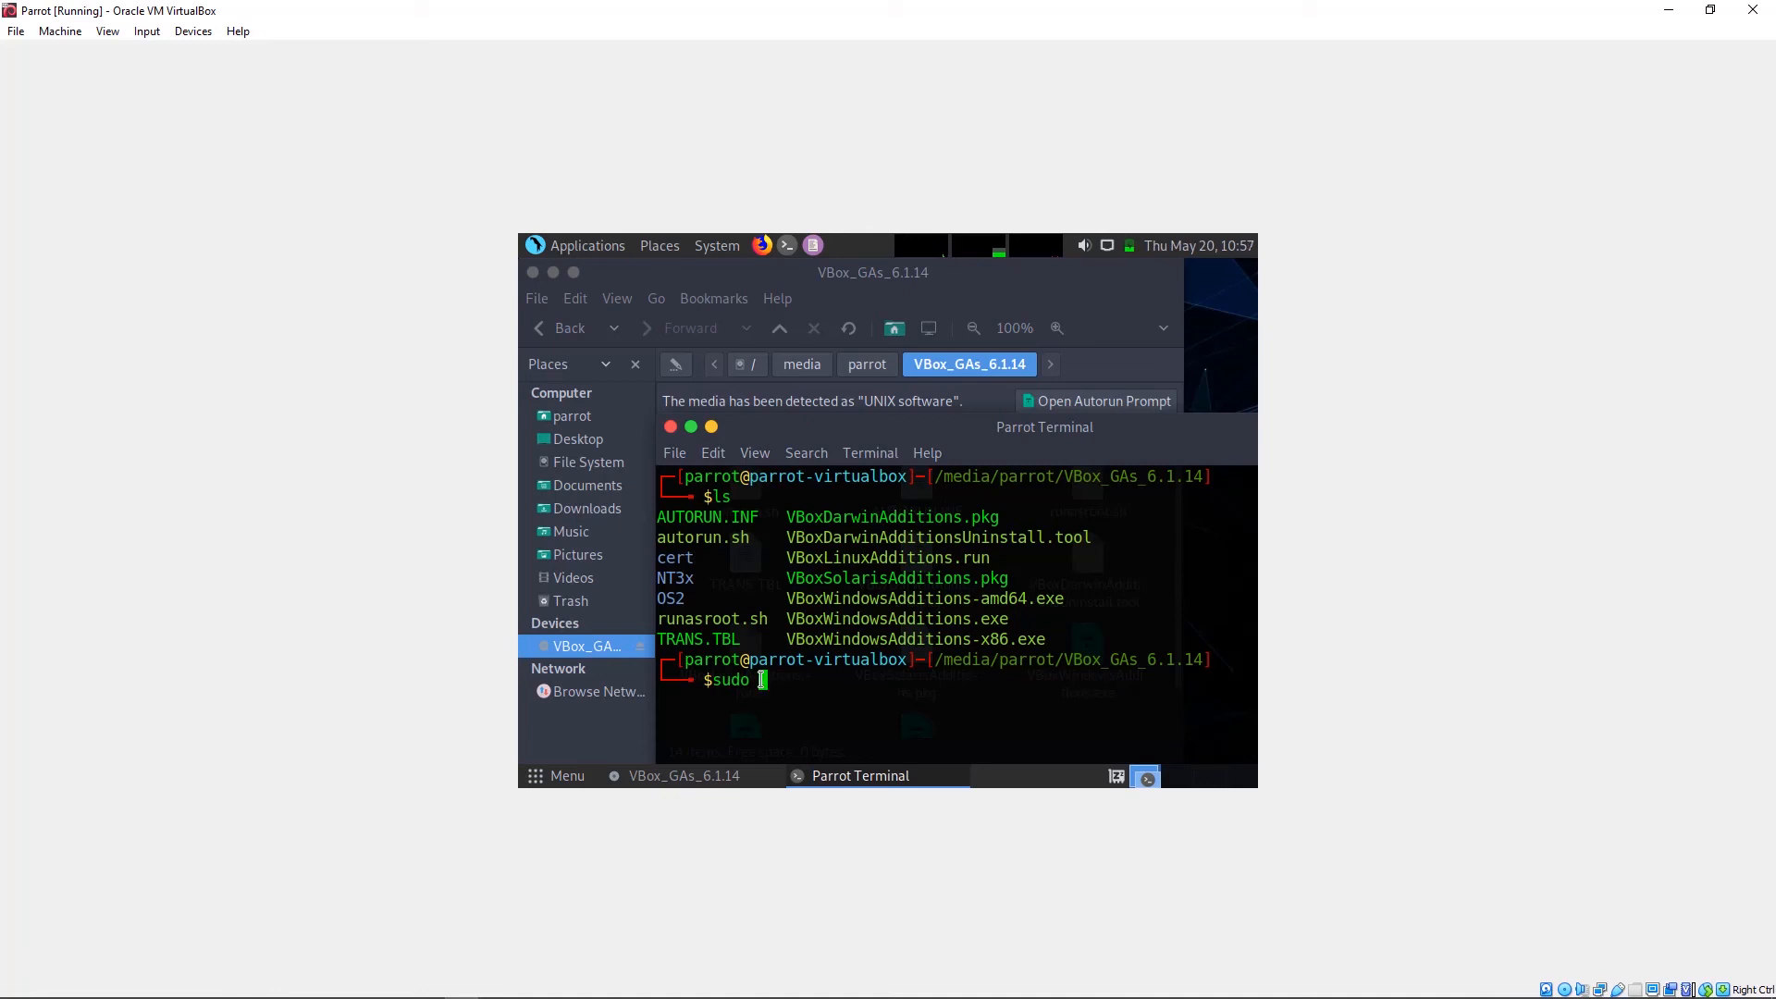
Step: Run sudo ./autorun.sh and submit the sudo password to start the Guest Additions installer
type("./au")
key("Tab")
key("Return")
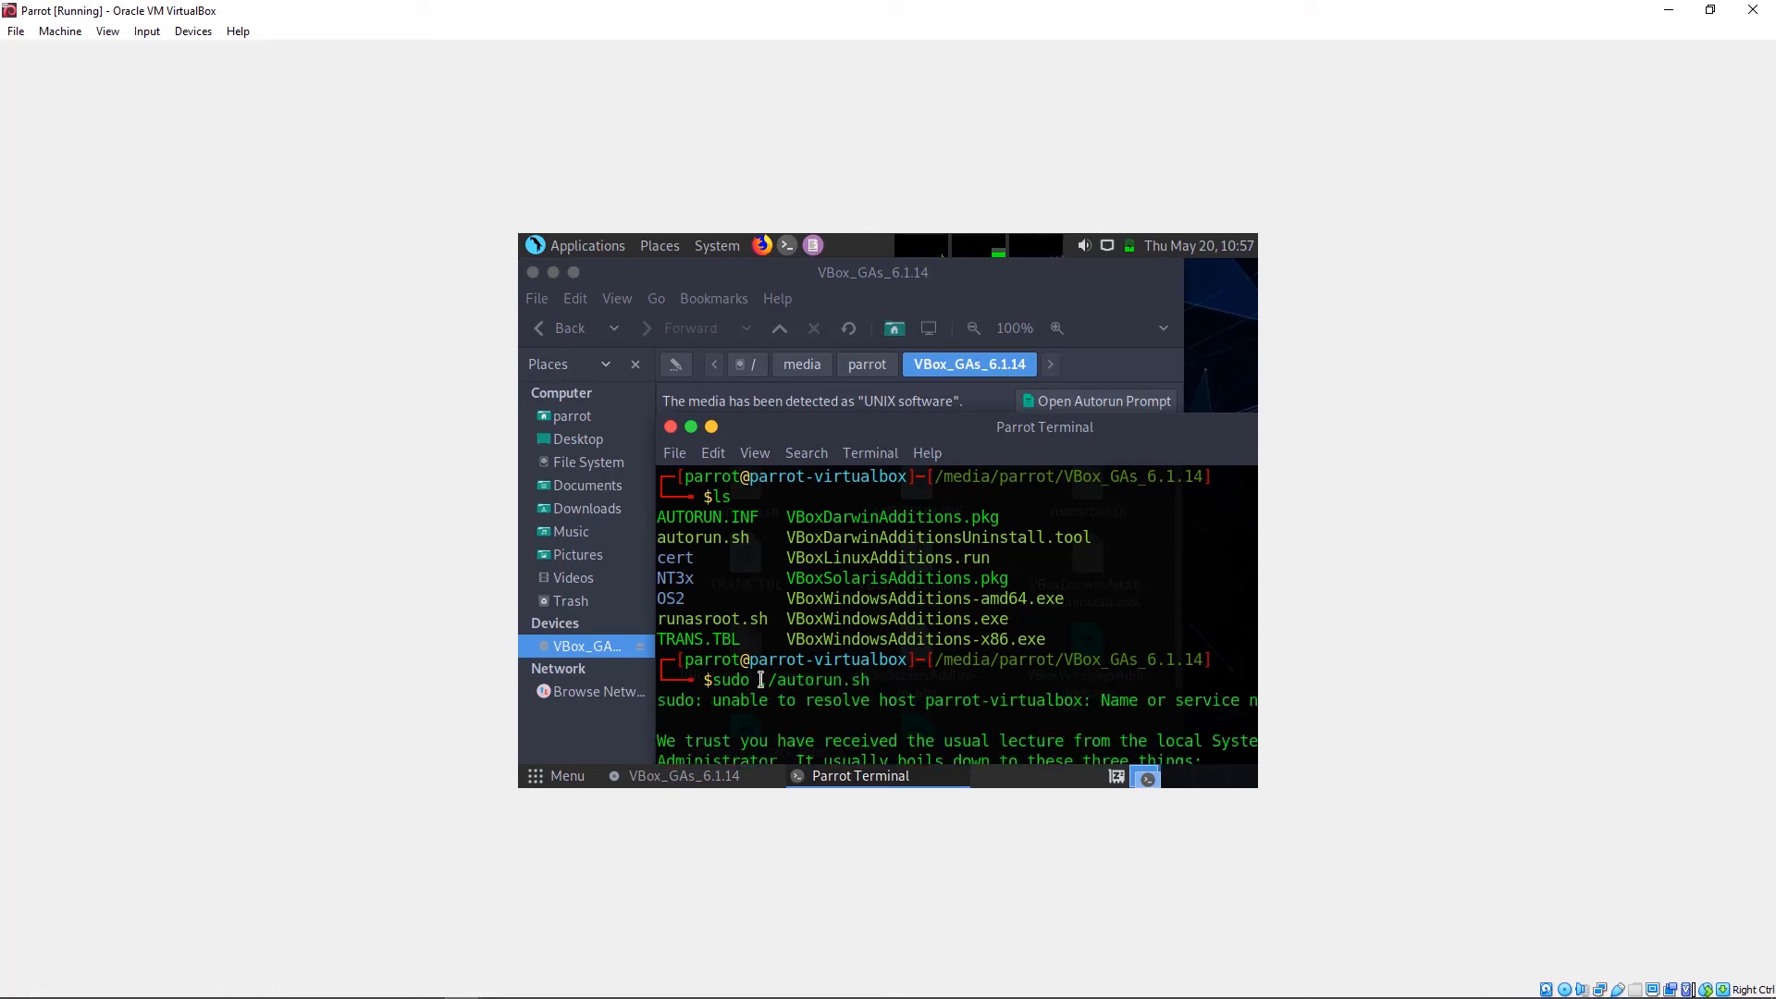
left_click_drag(1133, 428, 1031, 277)
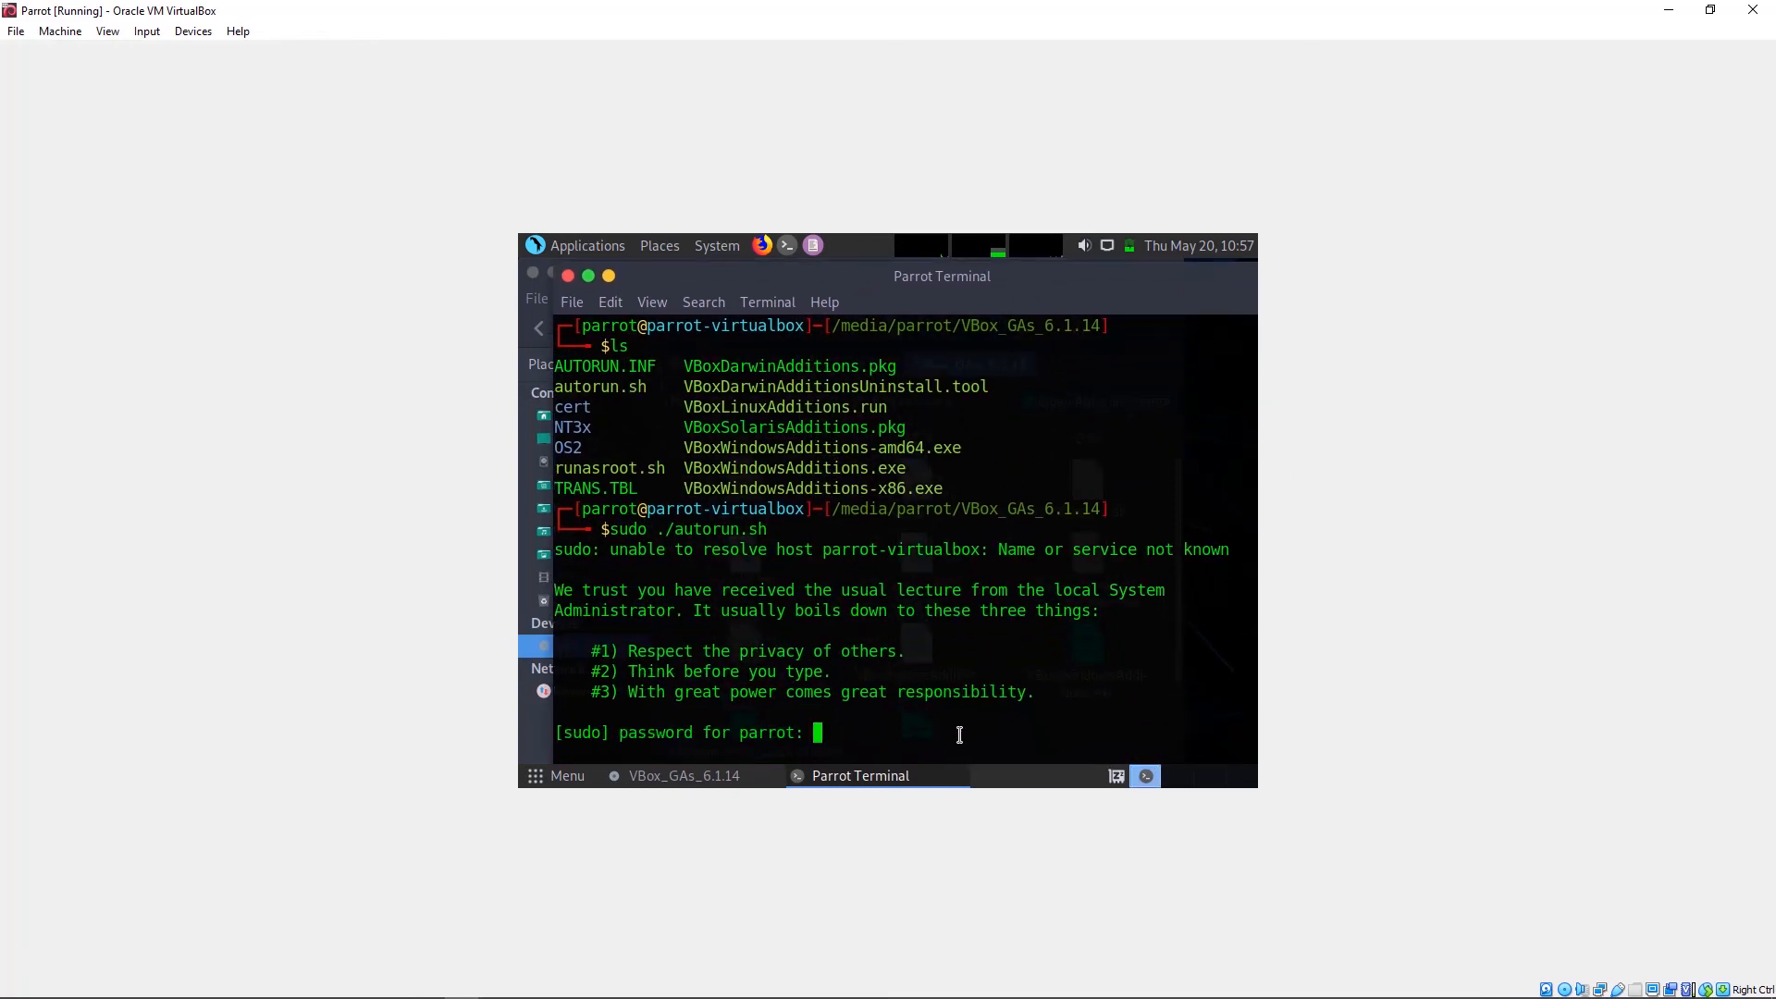
key("Return")
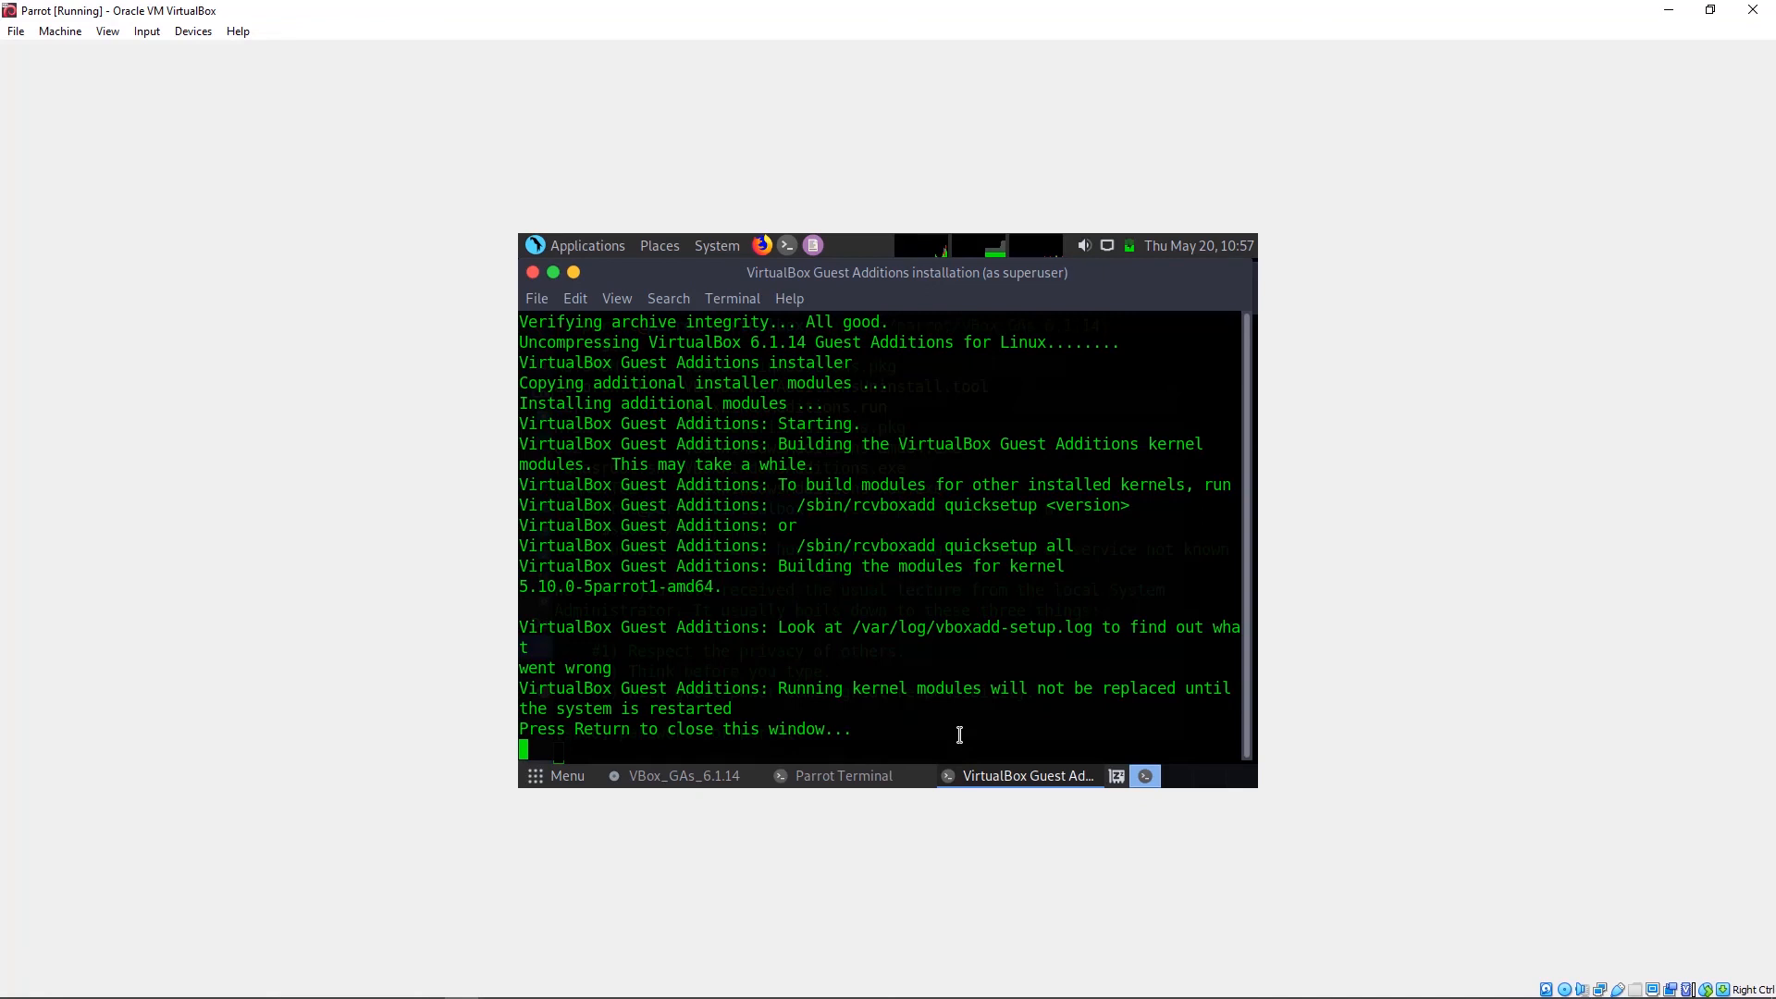
Step: Close the finished installer, reboot the Parrot guest, and restore the VM window to a smaller size
key("Return")
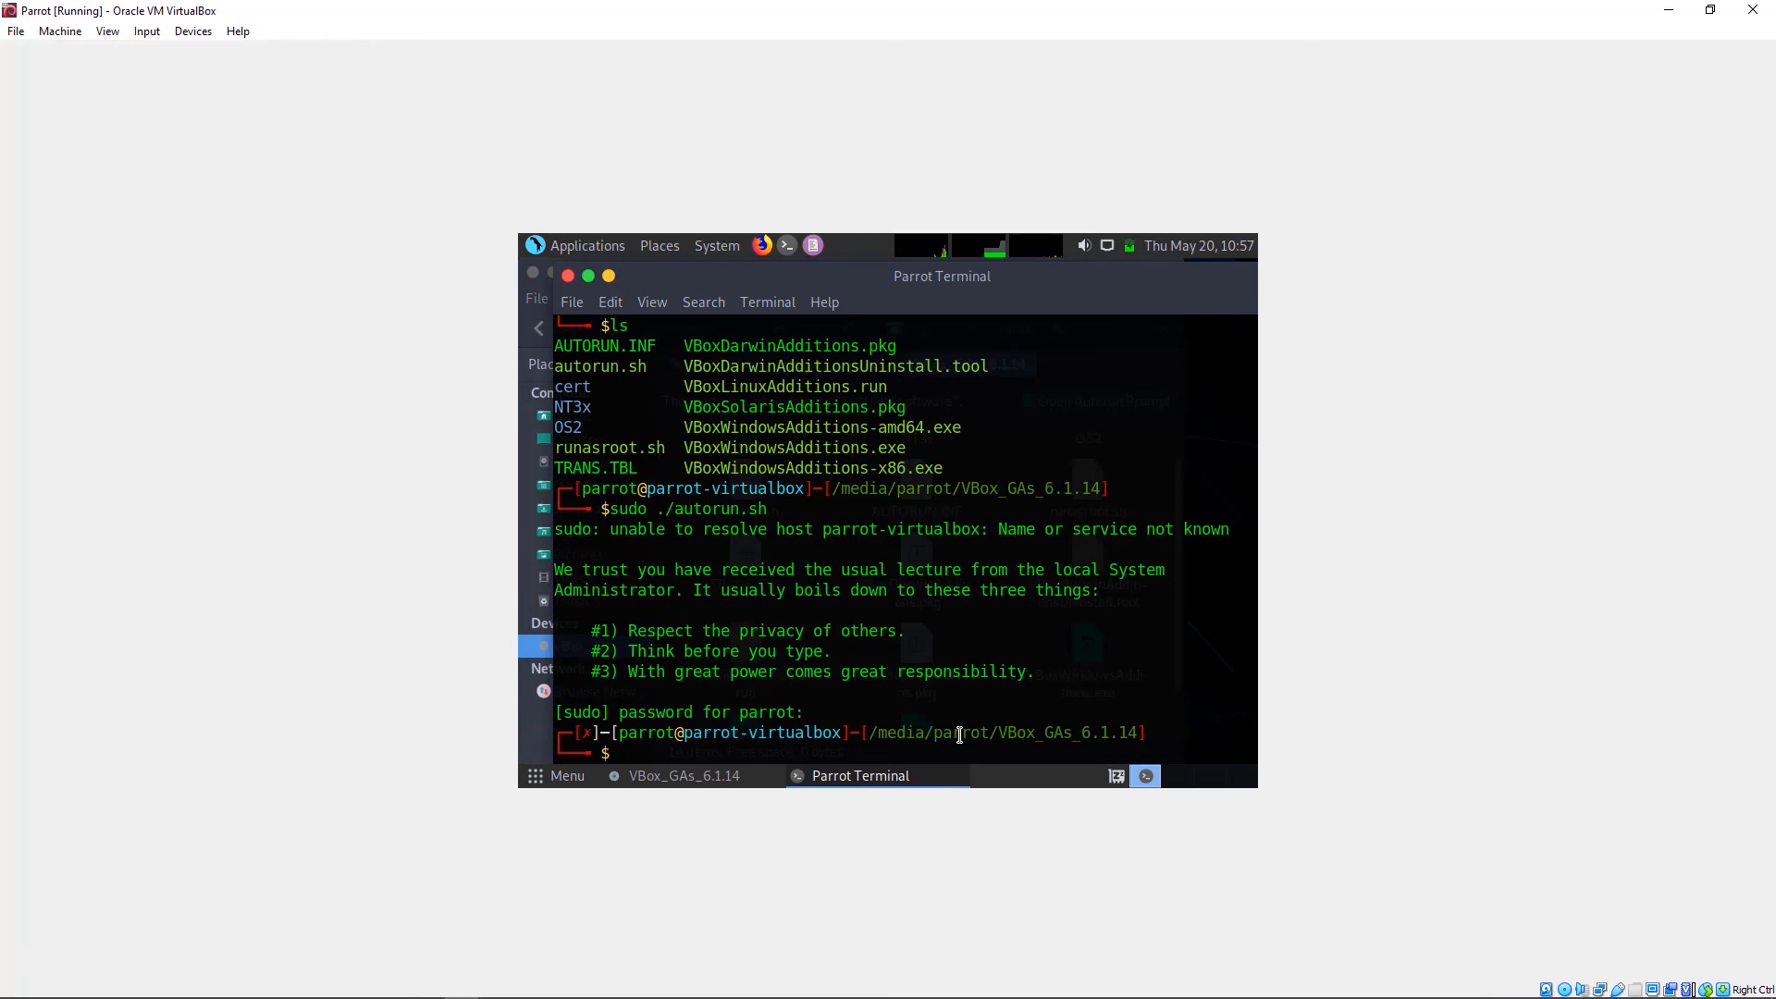
type("reboot")
key("Return")
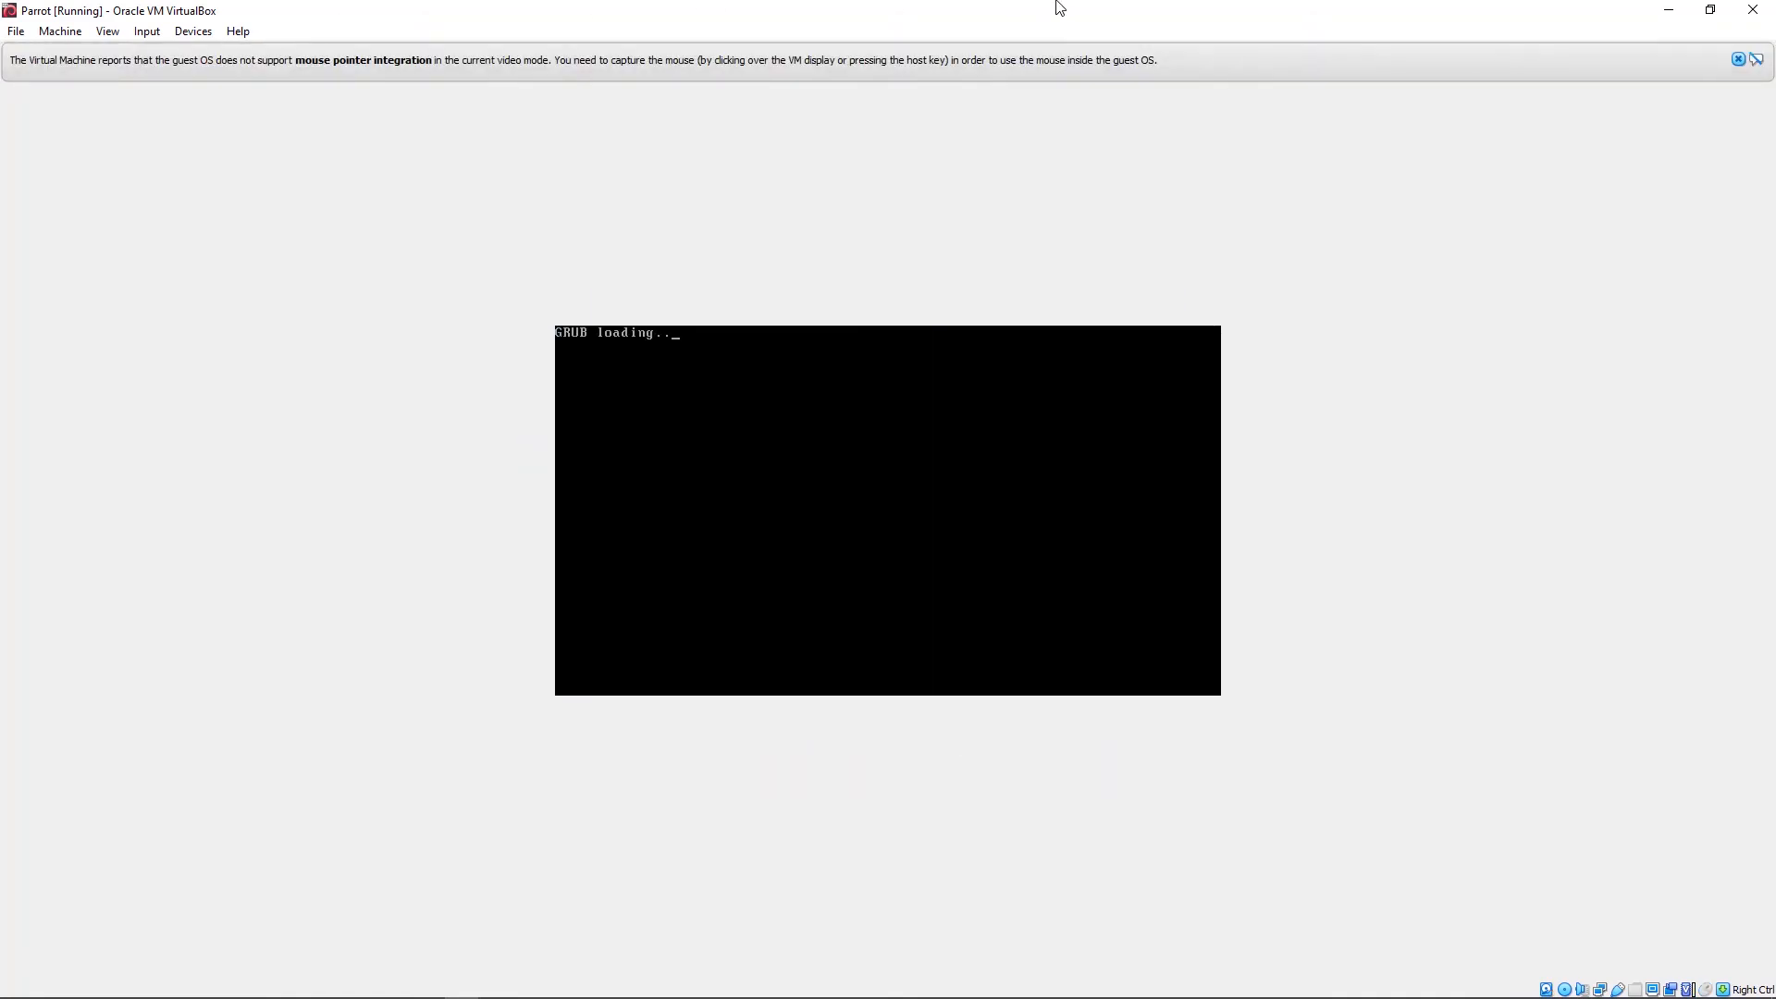
left_click(1711, 11)
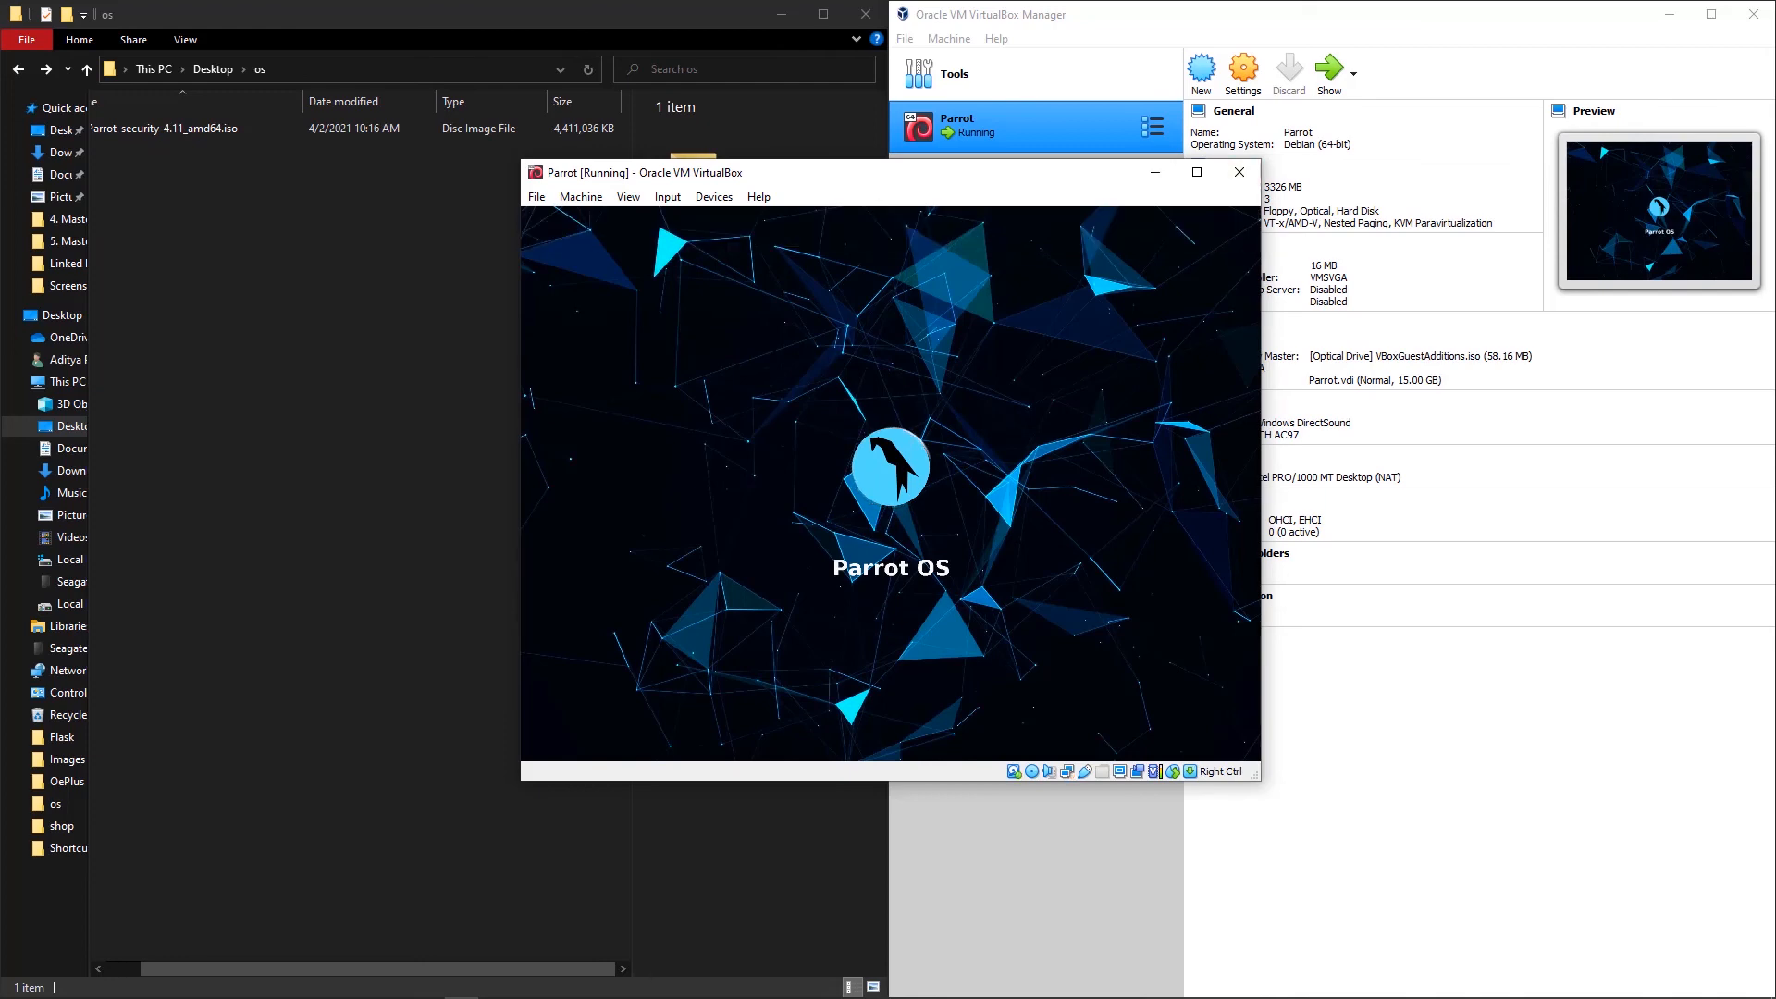
Step: Log back in with the account password and maximize the VM window so the desktop fills it
type("••••")
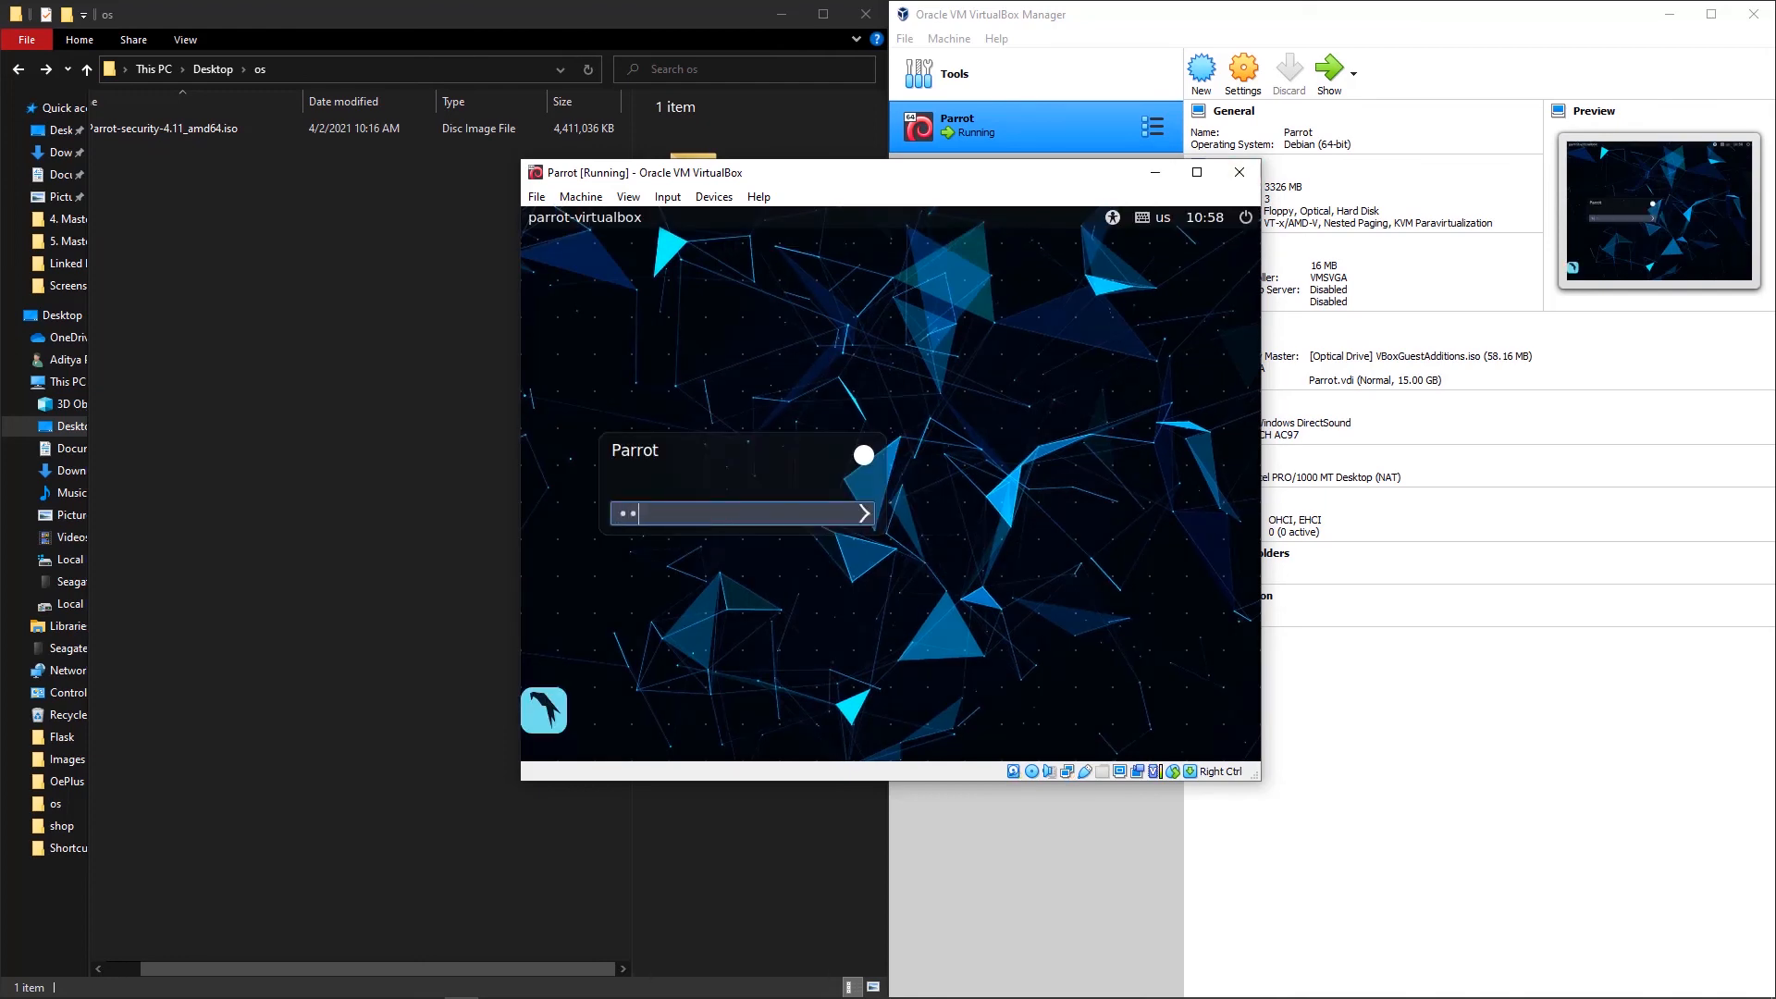
key("Return")
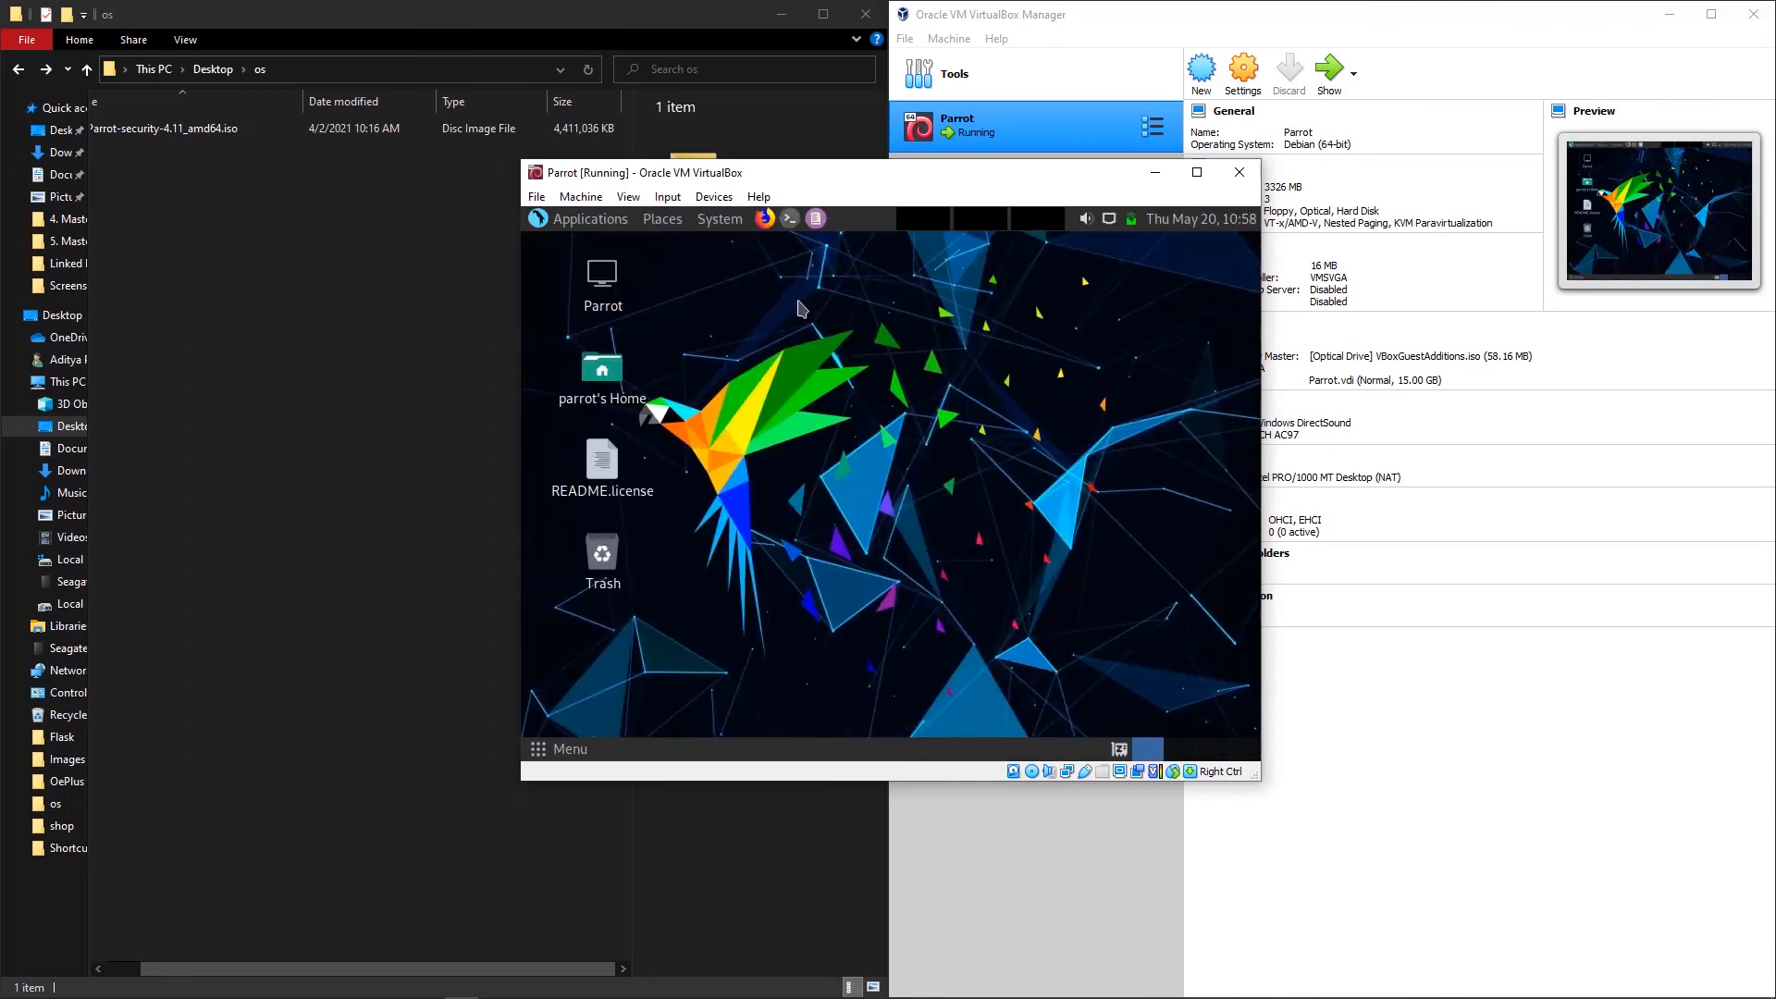
left_click(1201, 174)
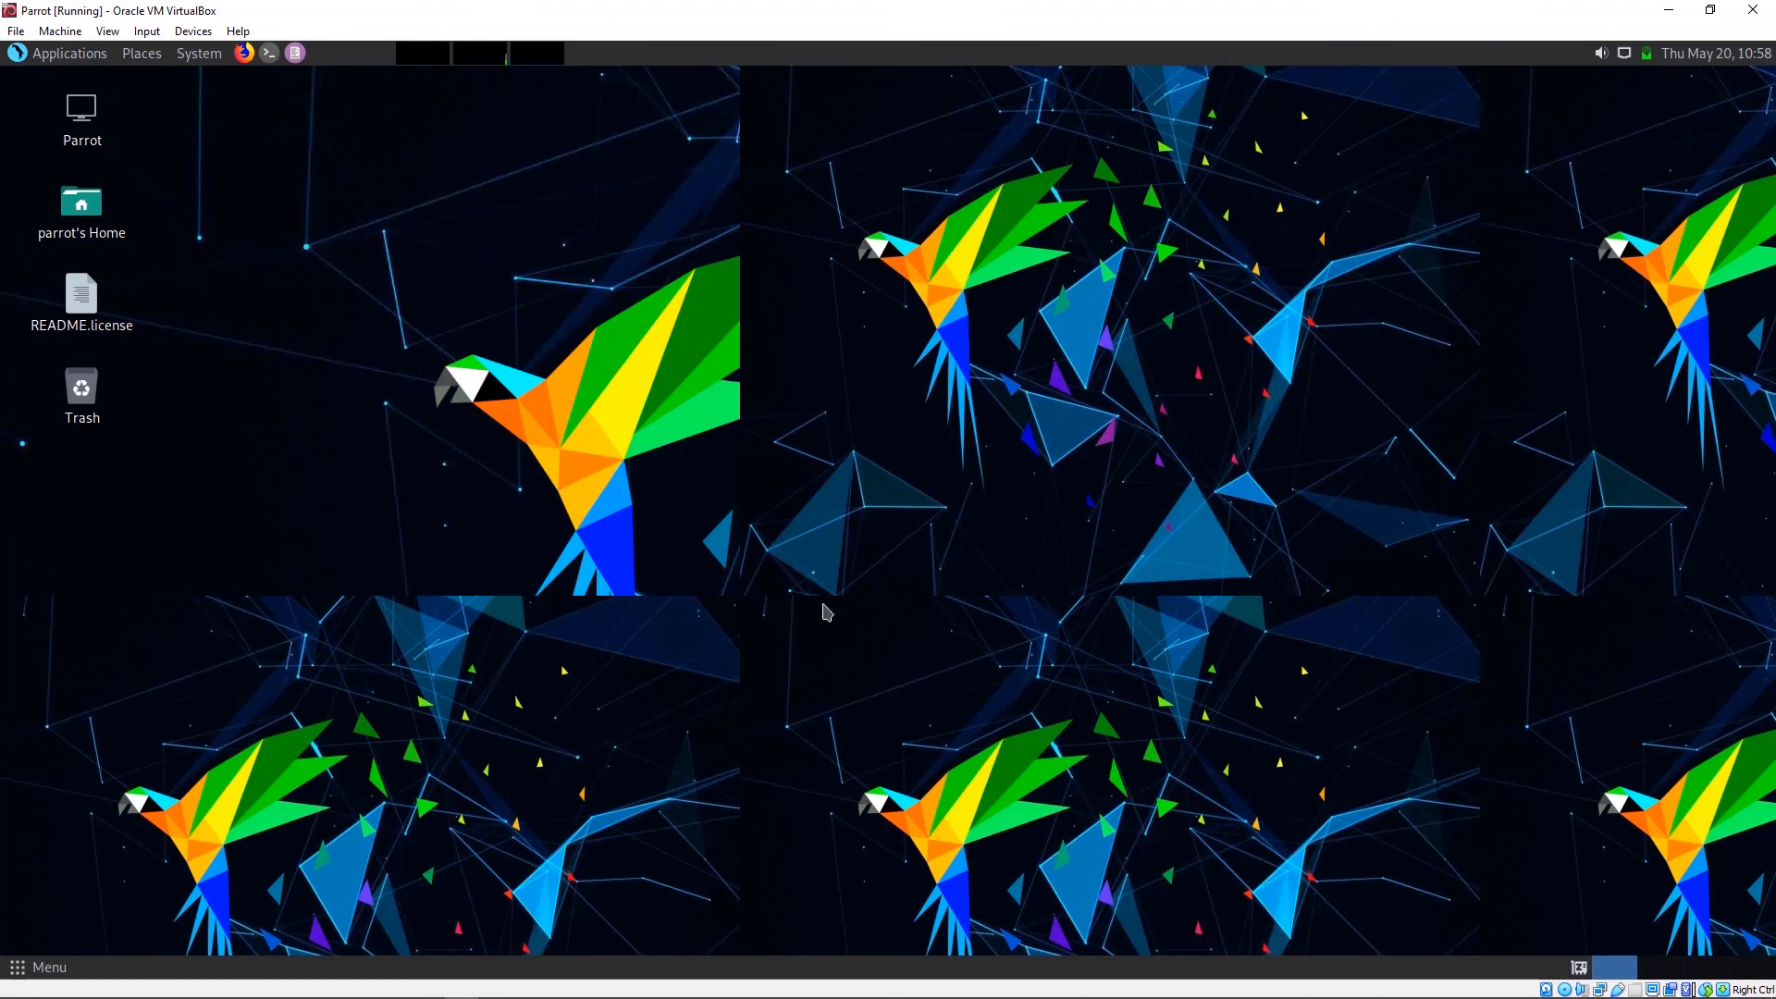
Step: Re-maximize the VM window, then open a maximized guest terminal running top
left_click(1709, 10)
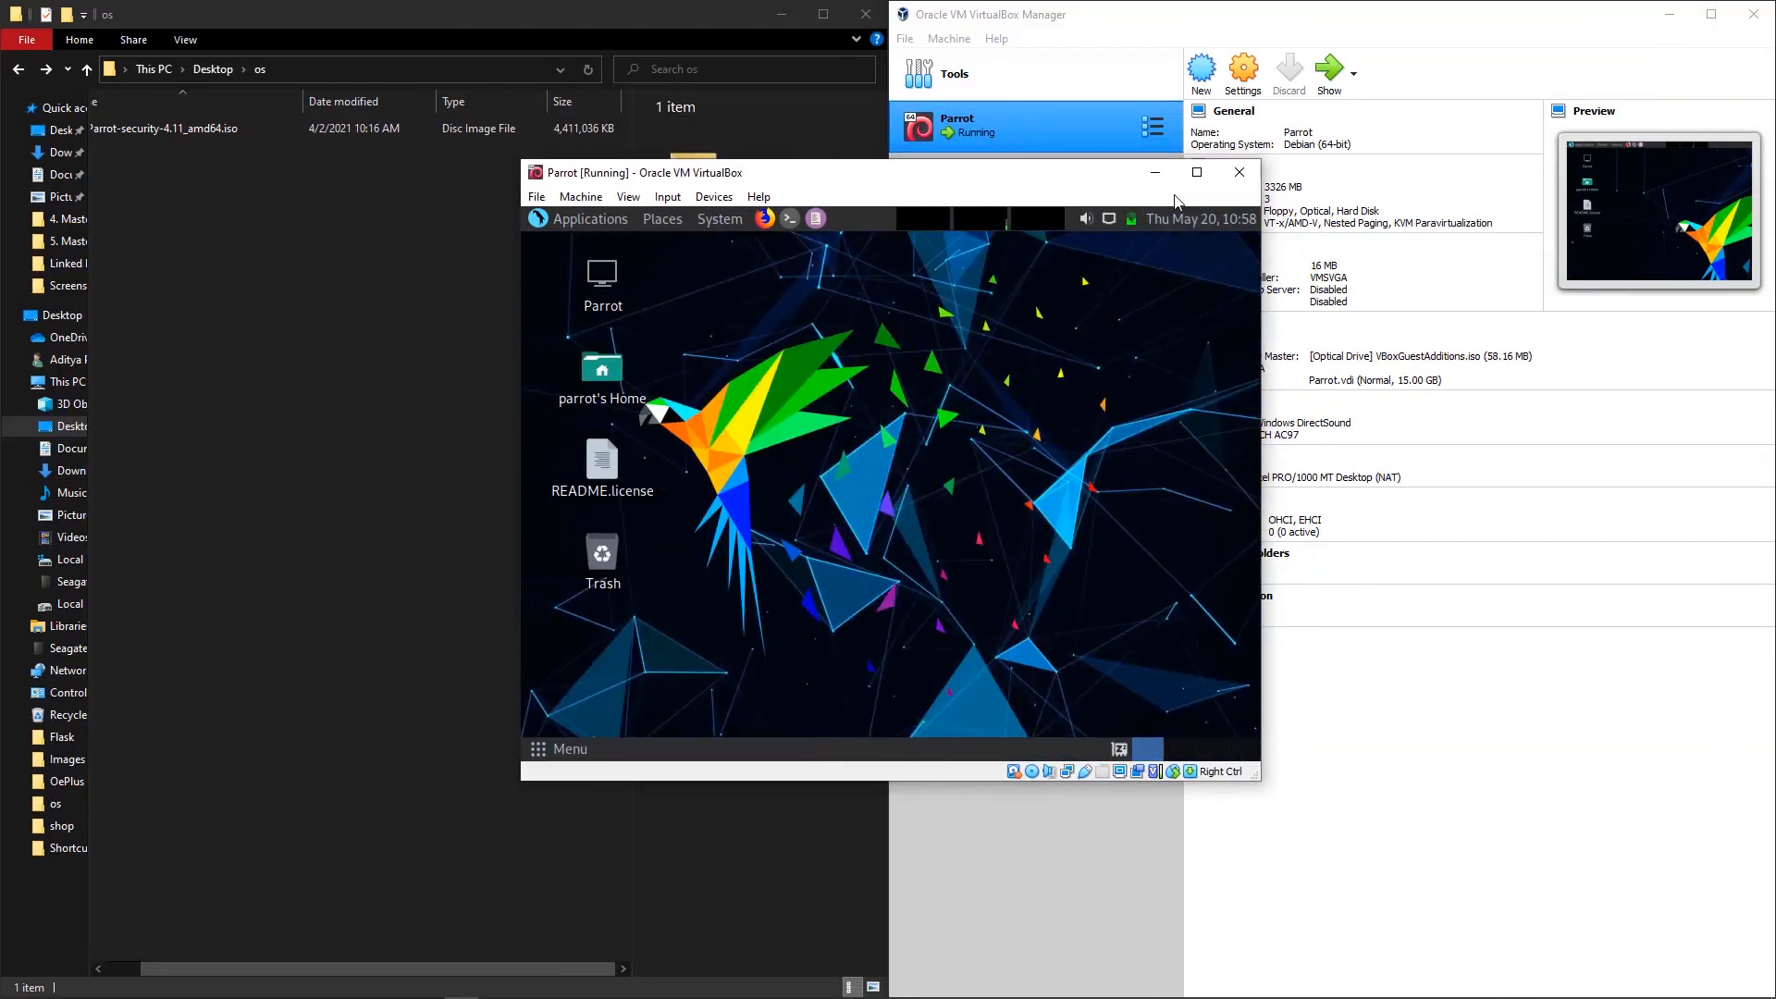
left_click(1197, 172)
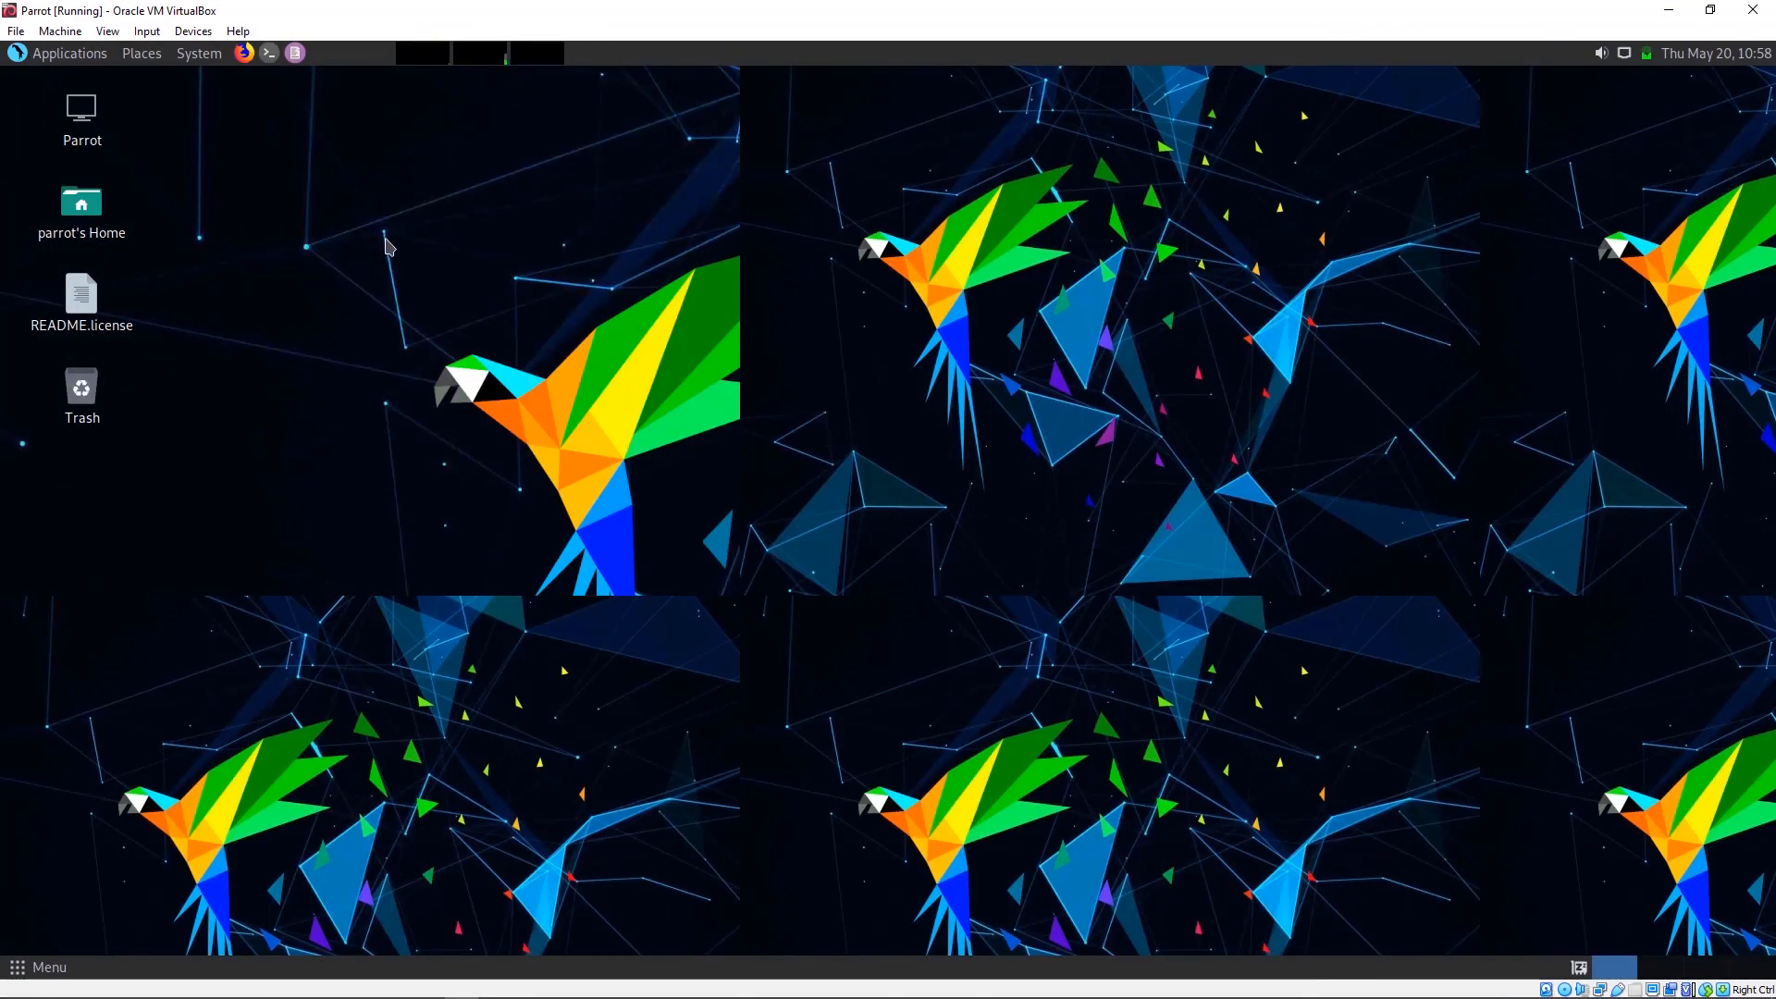
left_click(268, 53)
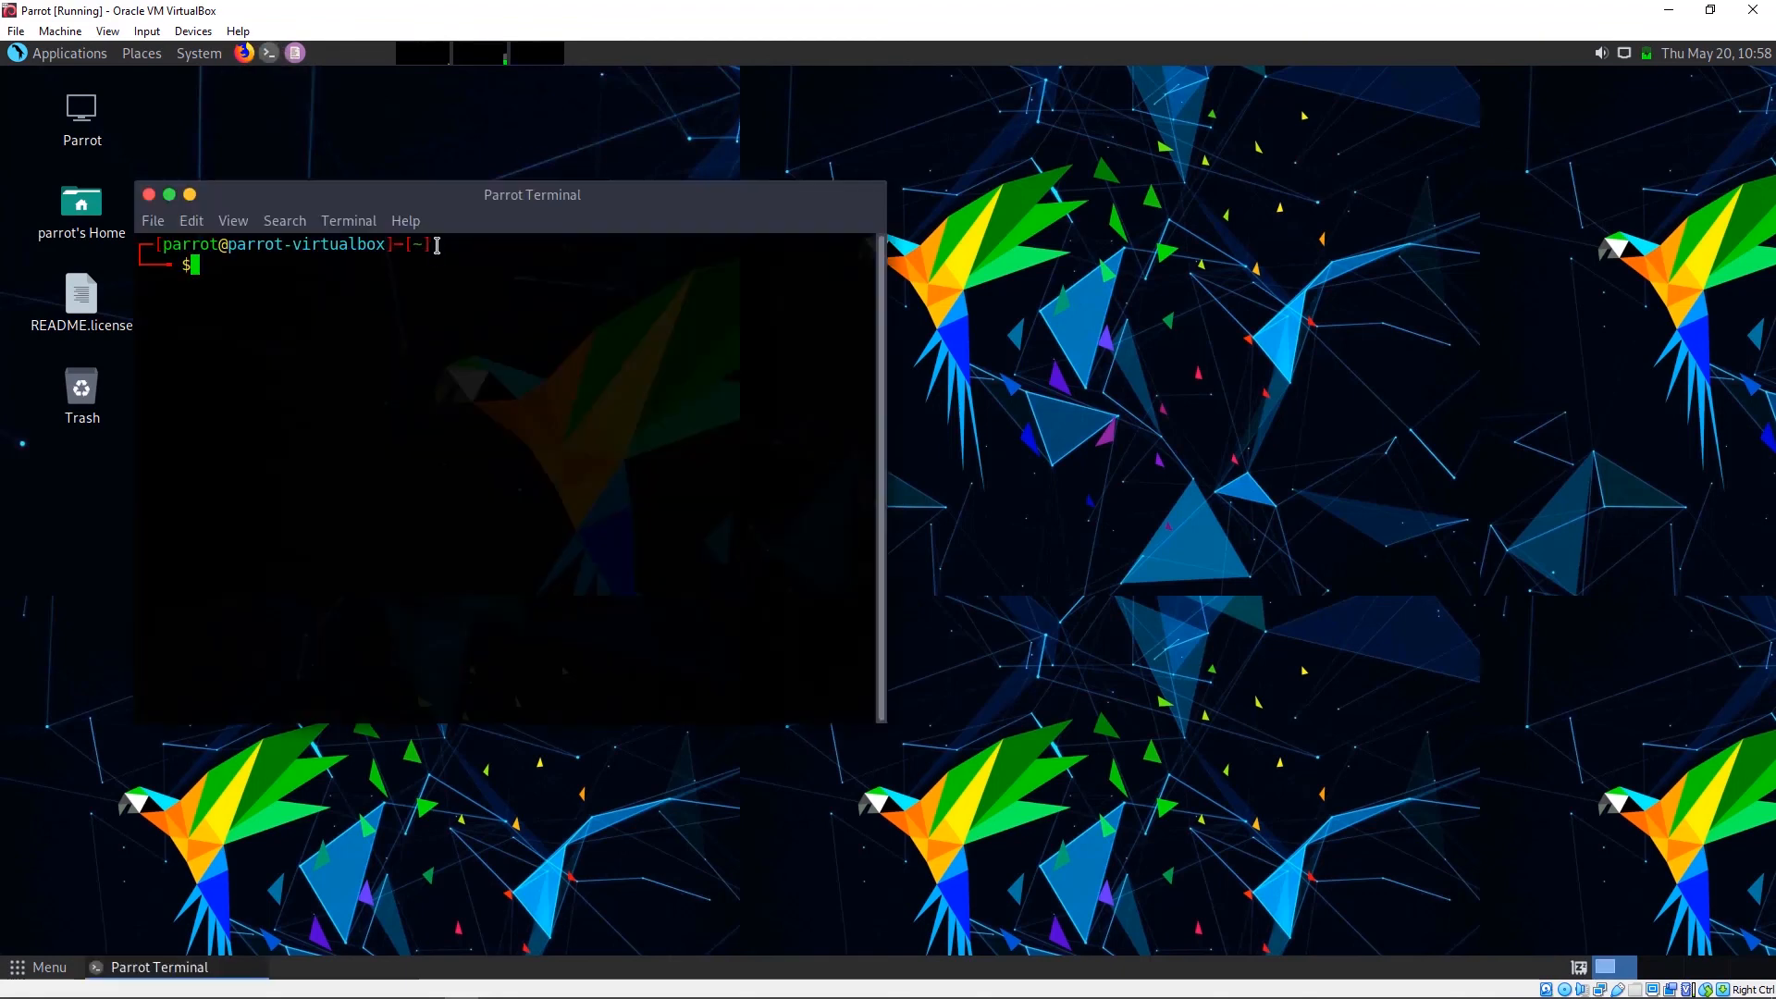
left_click_drag(514, 204, 1018, 12)
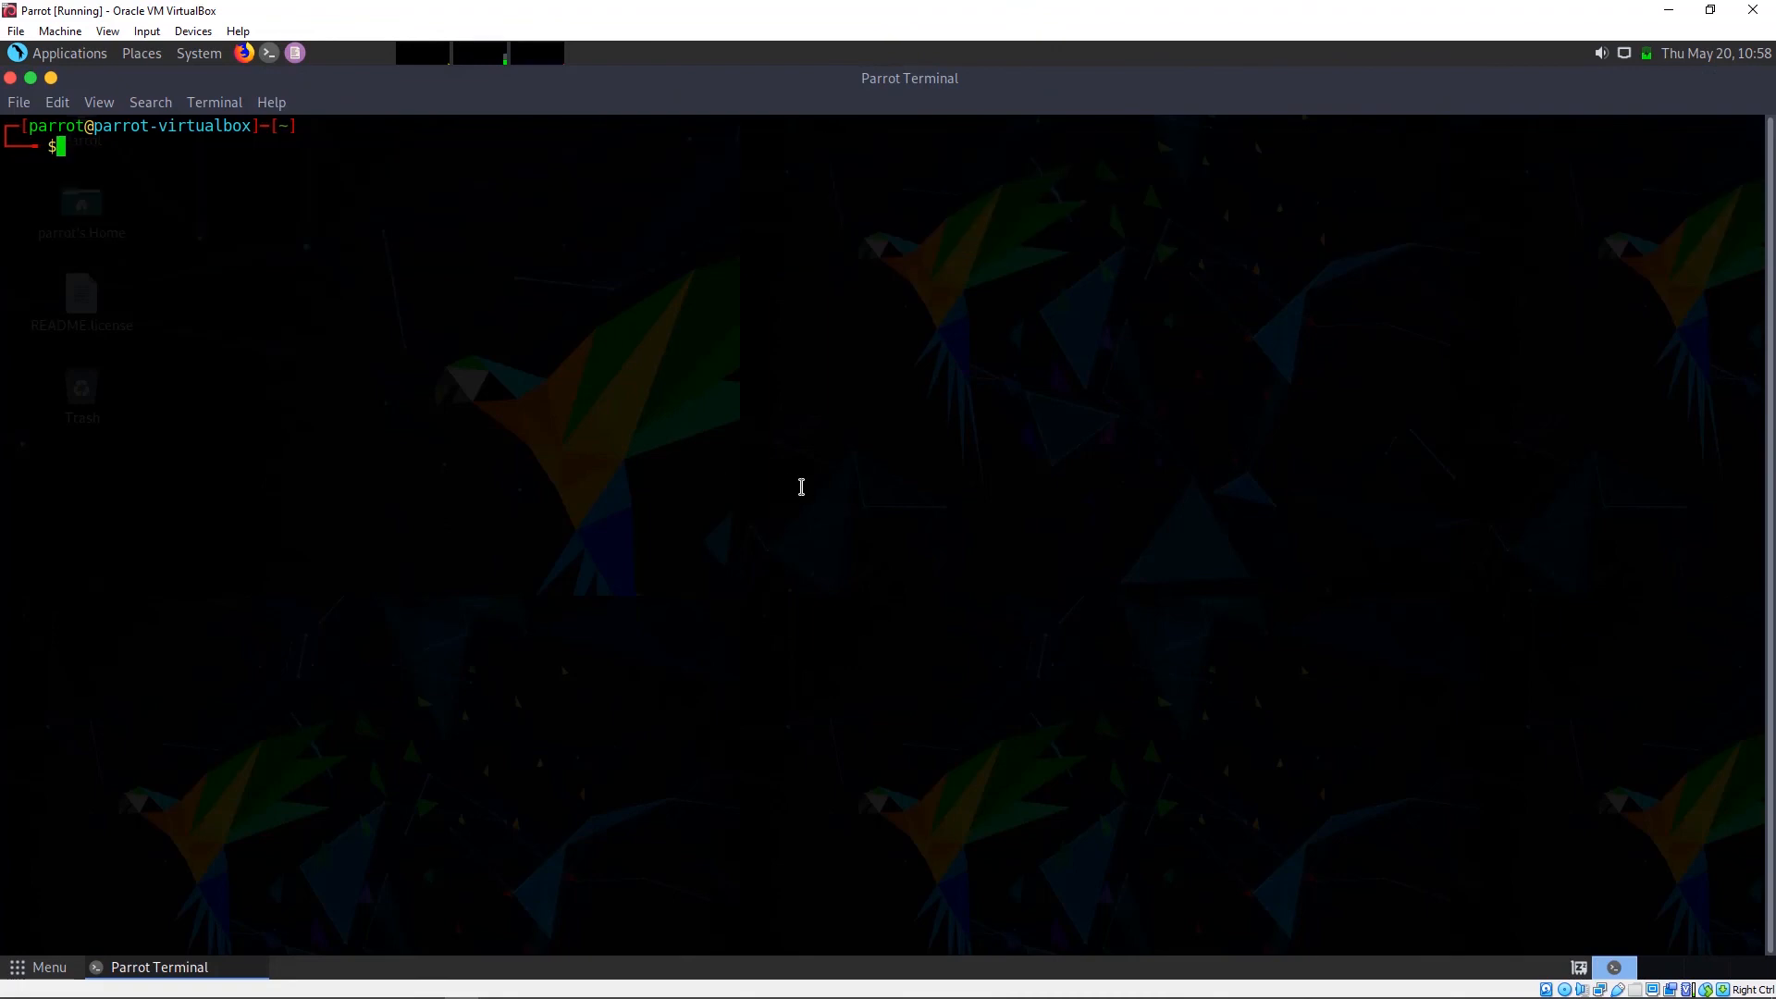
type("top")
key("Return")
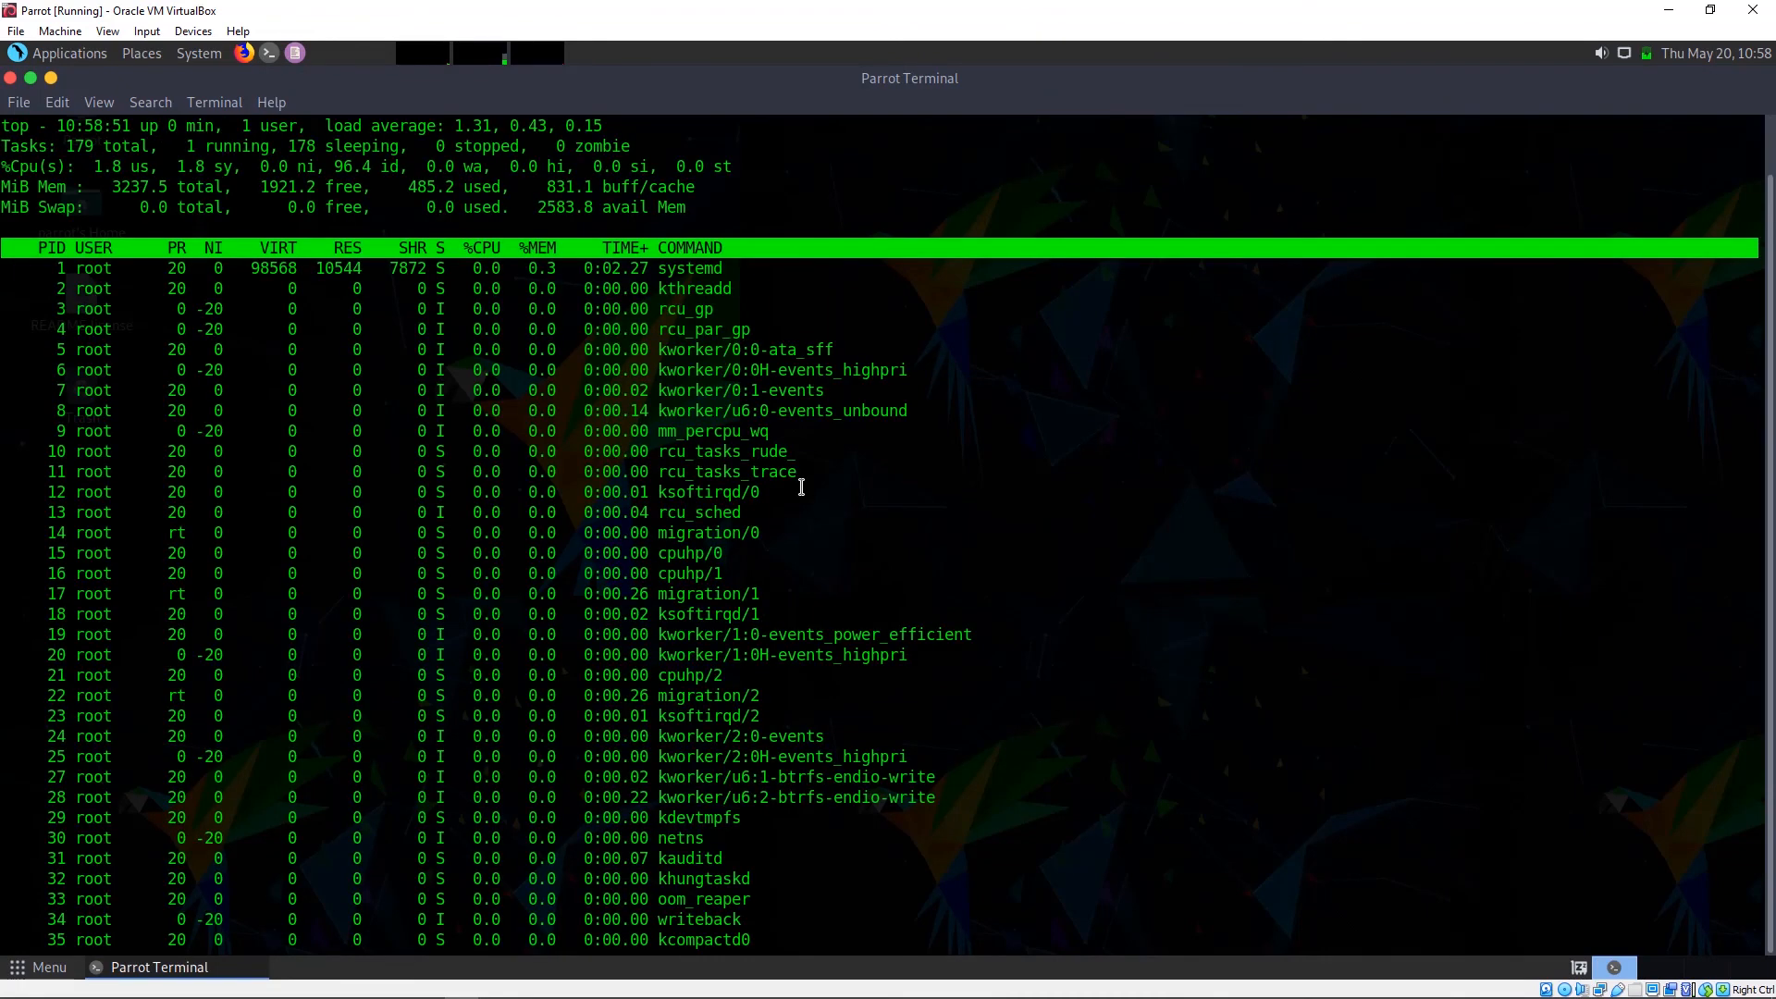